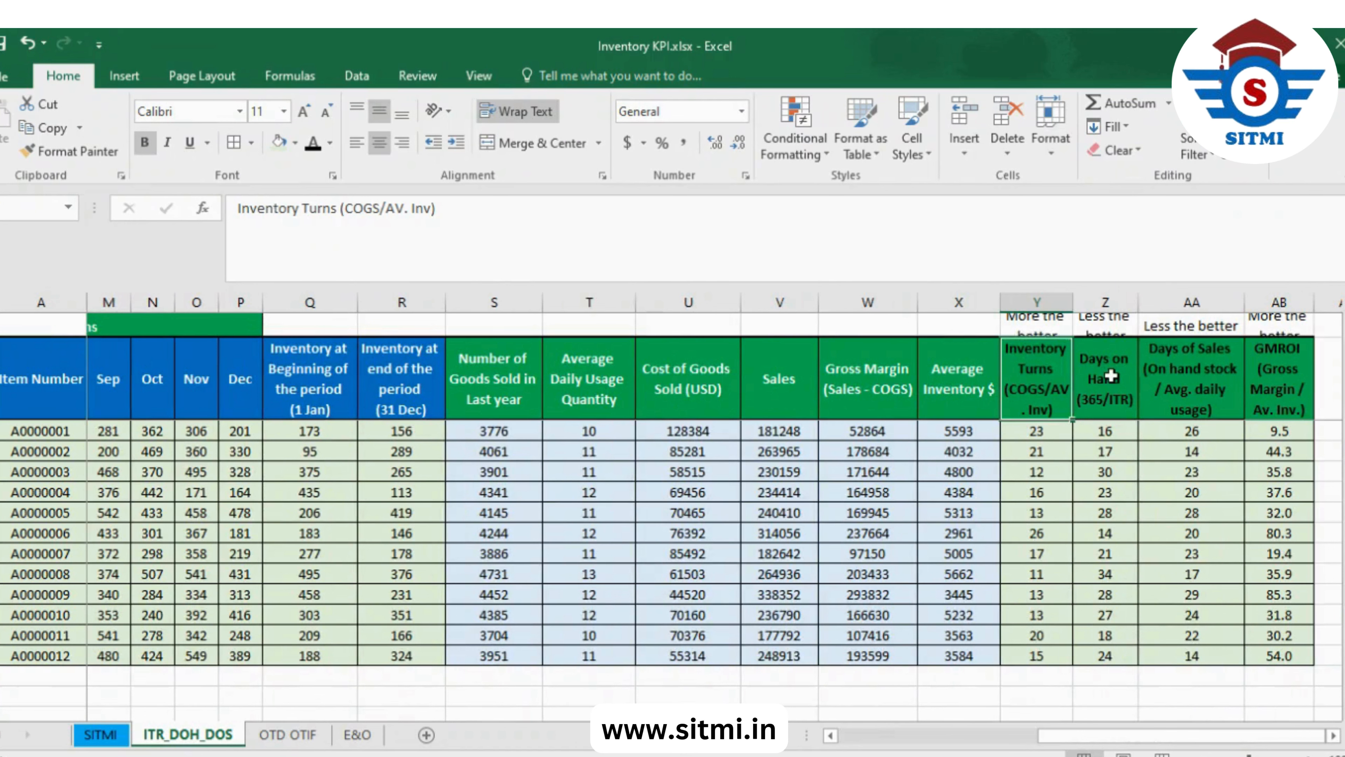
# Review the Days on Hand, Days of Sales and GMROI headers and select the four KPI headers from Inventory Turns through GMROI.
pyautogui.click(1111, 376)
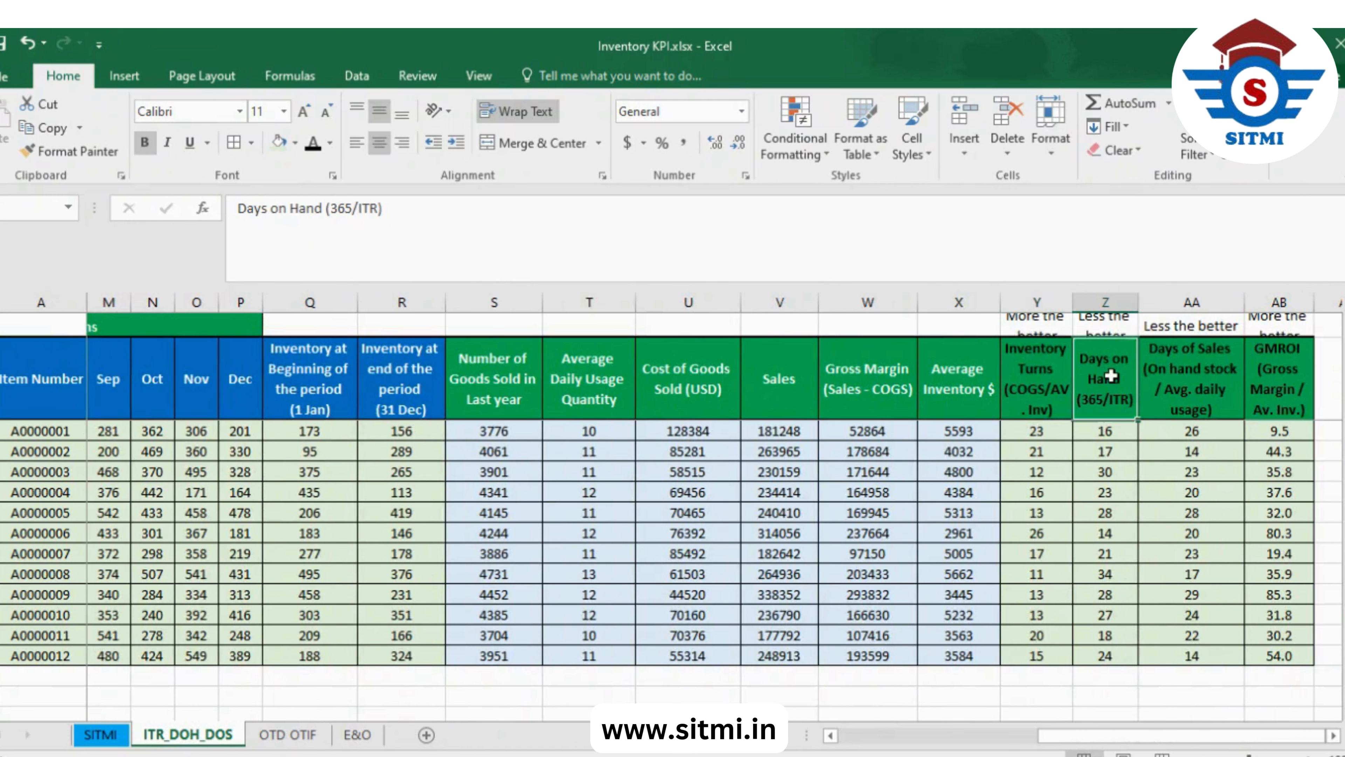
pyautogui.click(1175, 380)
pyautogui.click(1295, 380)
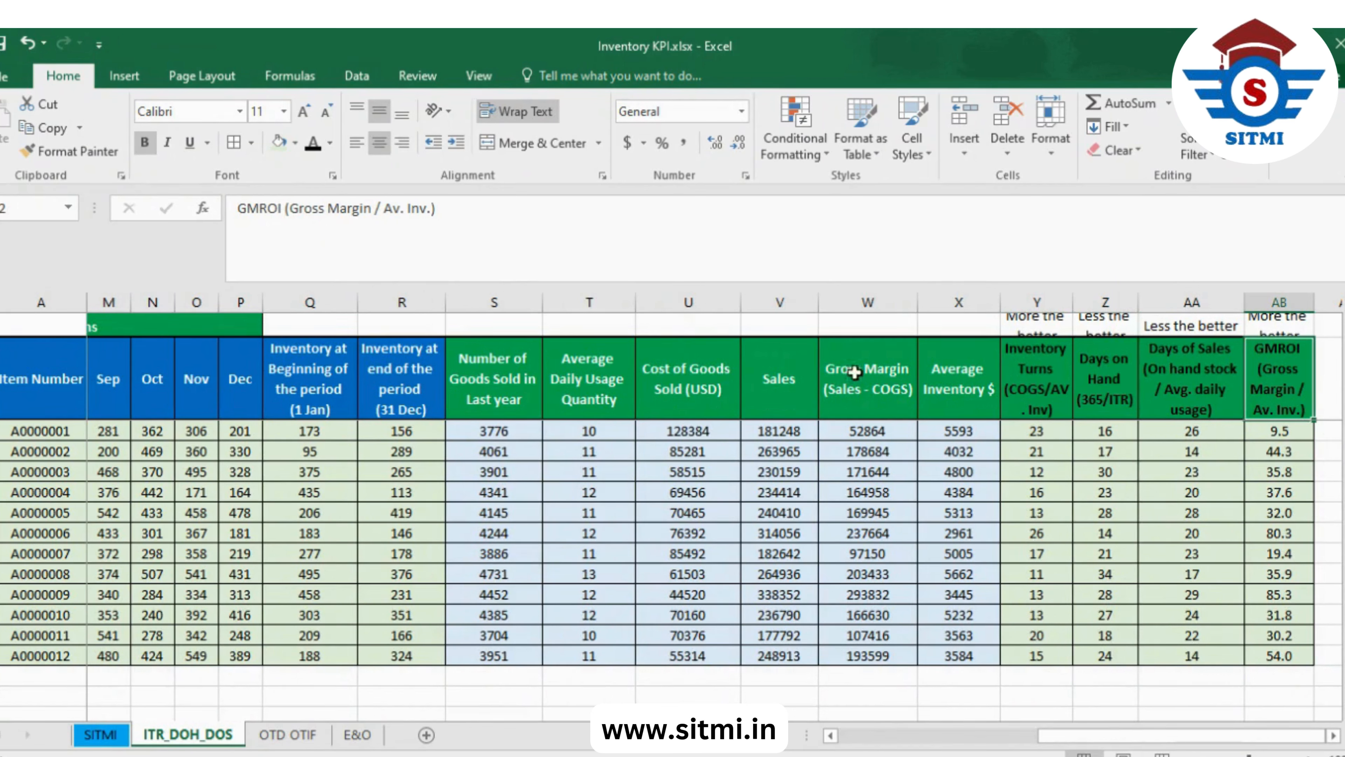
pyautogui.moveTo(1031, 386); pyautogui.dragTo(1279, 396)
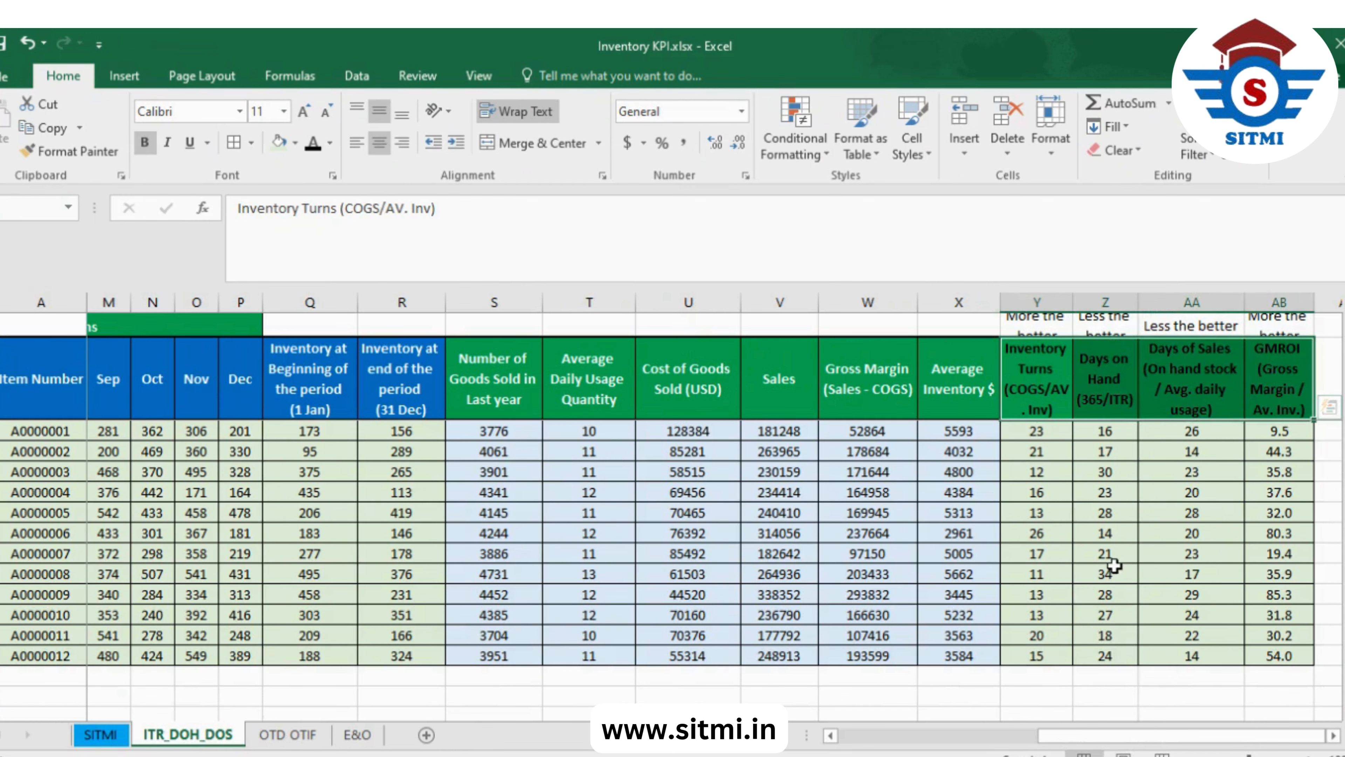
# Select the input data headers from Item Number through Inventory at end of the period (31 Dec).
pyautogui.moveTo(1112, 738); pyautogui.dragTo(914, 742)
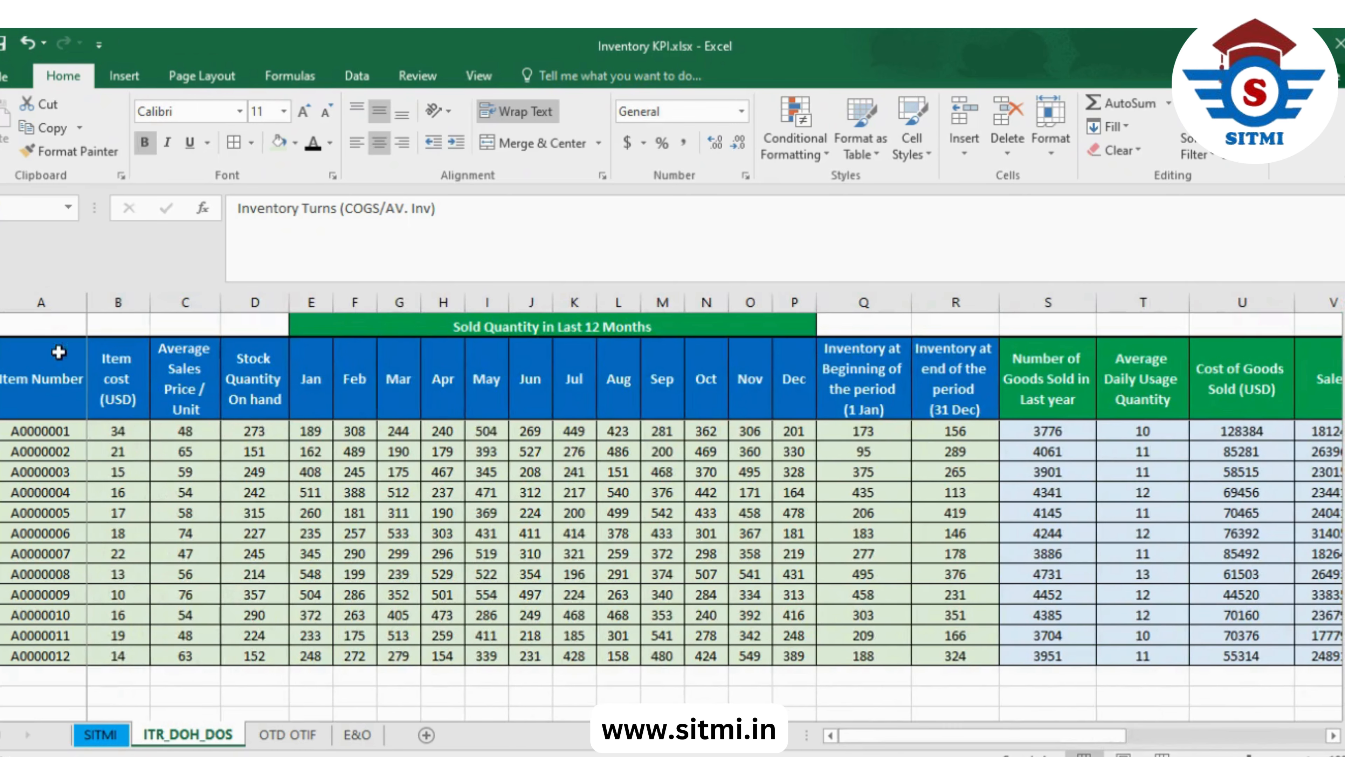
pyautogui.click(64, 382)
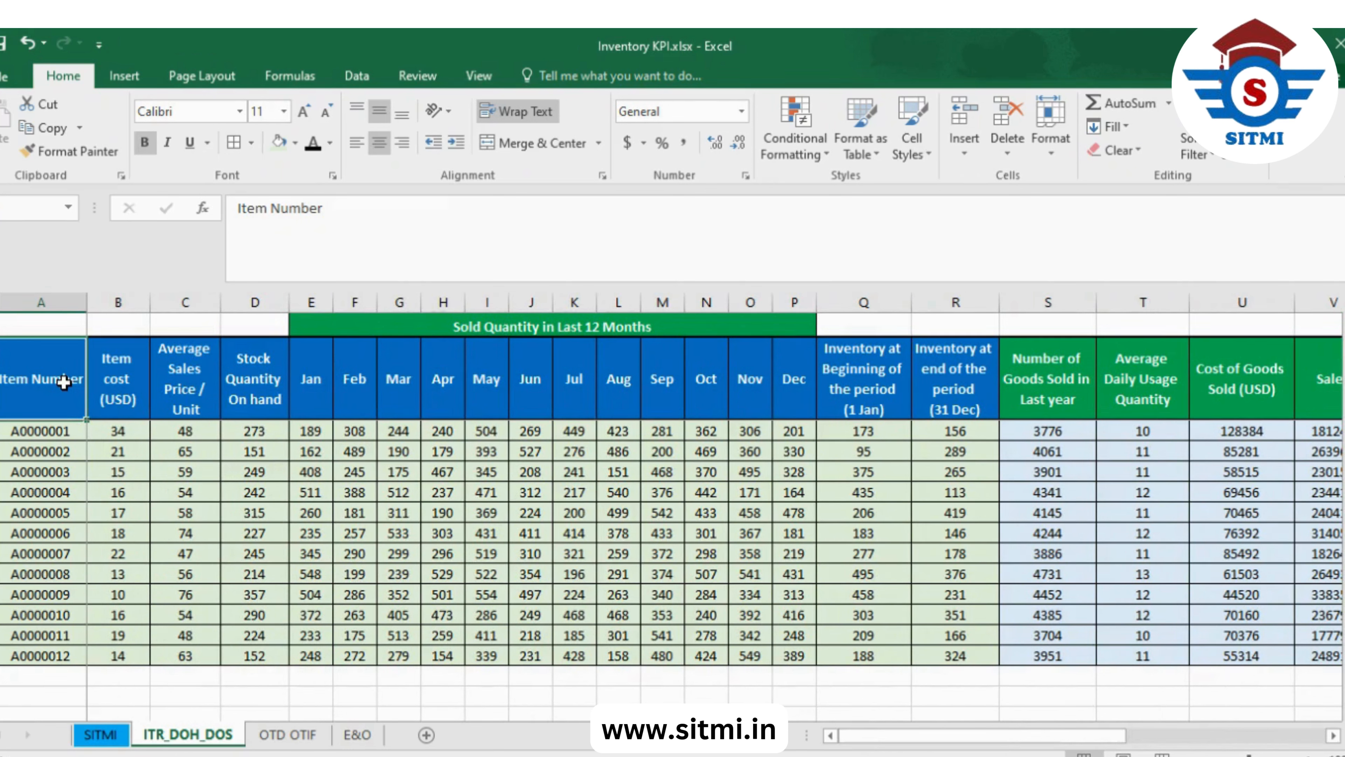
pyautogui.hotkey('shift', 'Right')
pyautogui.hotkey('shift', 'Right')
pyautogui.hotkey('shift', 'Right')
pyautogui.hotkey('shift', 'Right')
pyautogui.hotkey('shift', 'Right')
pyautogui.hotkey('shift', 'Right')
pyautogui.hotkey('shift', 'Right')
pyautogui.hotkey('shift', 'Right')
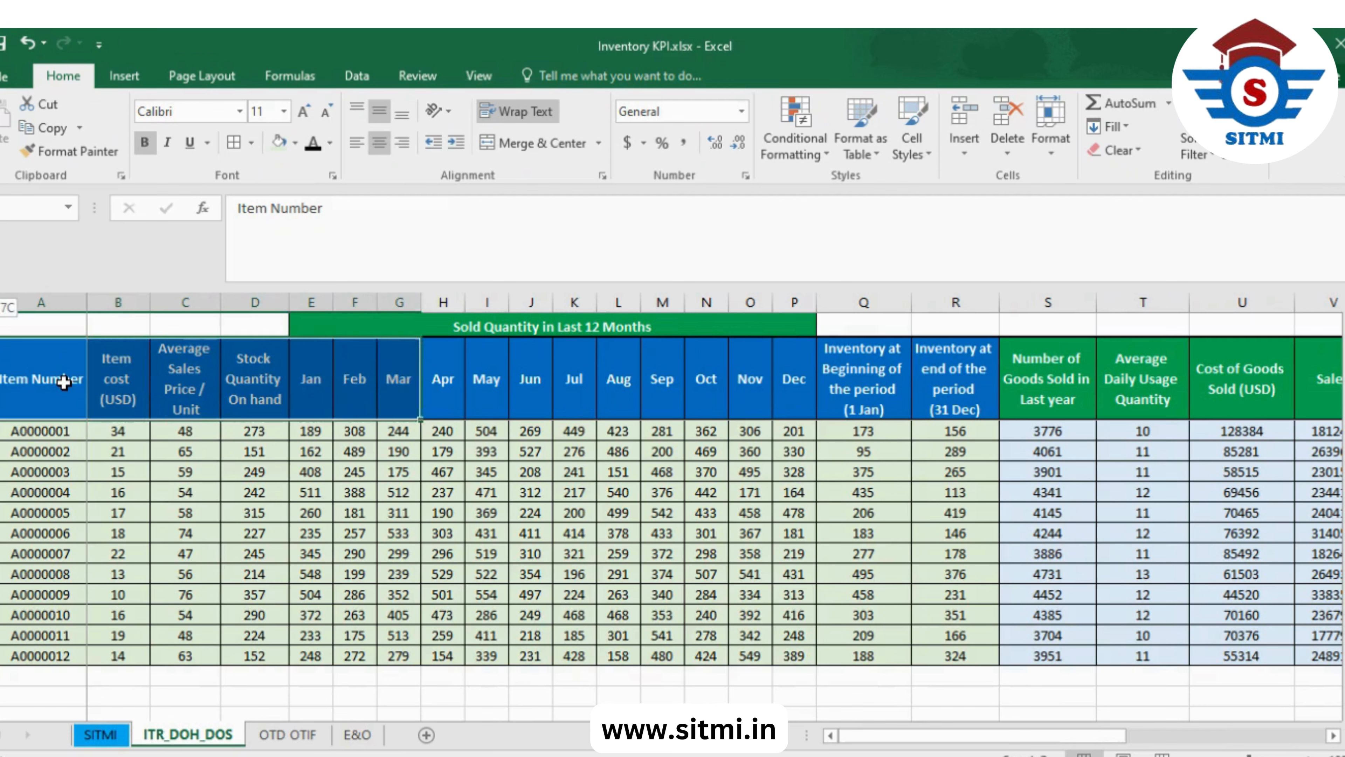
pyautogui.hotkey('shift', 'Right')
pyautogui.hotkey('shift', 'Right')
pyautogui.hotkey('shift', 'Right')
pyautogui.hotkey('shift', 'Right')
pyautogui.hotkey('shift', 'Right')
pyautogui.hotkey('shift', 'Right')
pyautogui.hotkey('shift', 'Right')
pyautogui.hotkey('shift', 'Right')
pyautogui.hotkey('shift', 'Right')
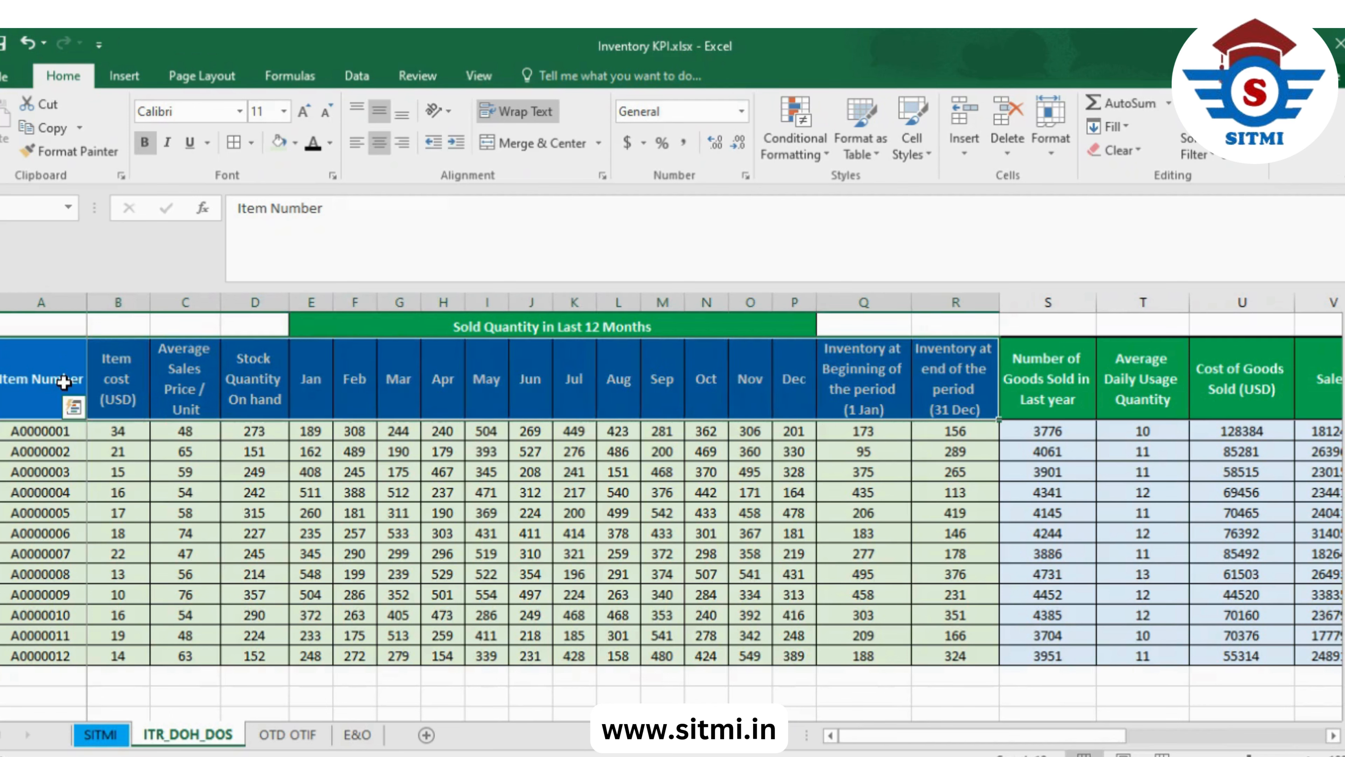
# Select the calculated-column headers from Number of Goods Sold in Last year through GMROI.
pyautogui.press('Right')
pyautogui.press('Right')
pyautogui.press('Right')
pyautogui.press('Right')
pyautogui.press('Right')
pyautogui.press('Right')
pyautogui.press('Right')
pyautogui.press('Right')
pyautogui.press('Right')
pyautogui.press('Right')
pyautogui.press('Right')
pyautogui.press('Right')
pyautogui.press('Right')
pyautogui.press('Right')
pyautogui.press('Right')
pyautogui.press('Right')
pyautogui.press('Right')
pyautogui.press('Right')
pyautogui.press('Right')
pyautogui.press('Right')
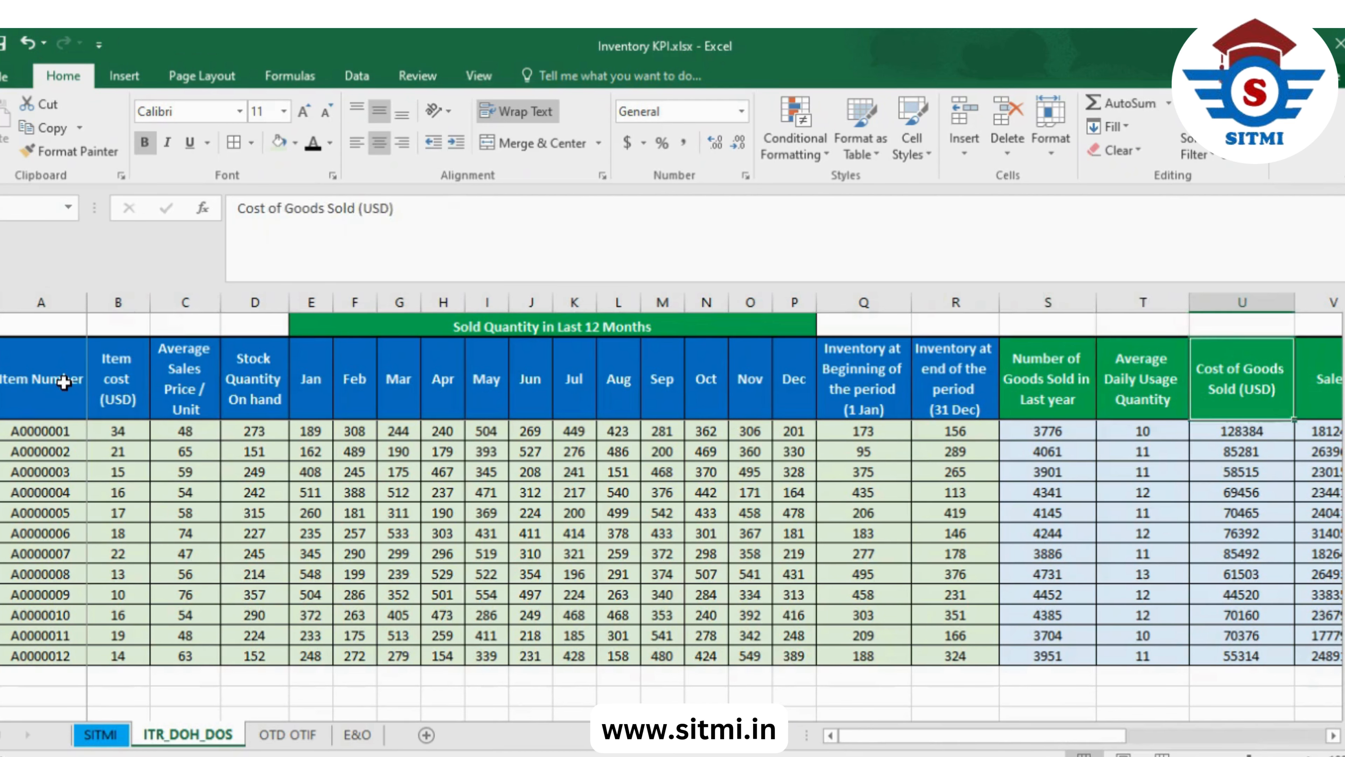
pyautogui.press('Left')
pyautogui.press('Left')
pyautogui.hotkey('shift', 'Right')
pyautogui.hotkey('shift', 'Right')
pyautogui.hotkey('shift', 'Right')
pyautogui.hotkey('shift', 'Right')
pyautogui.hotkey('shift', 'Right')
pyautogui.hotkey('shift', 'Right')
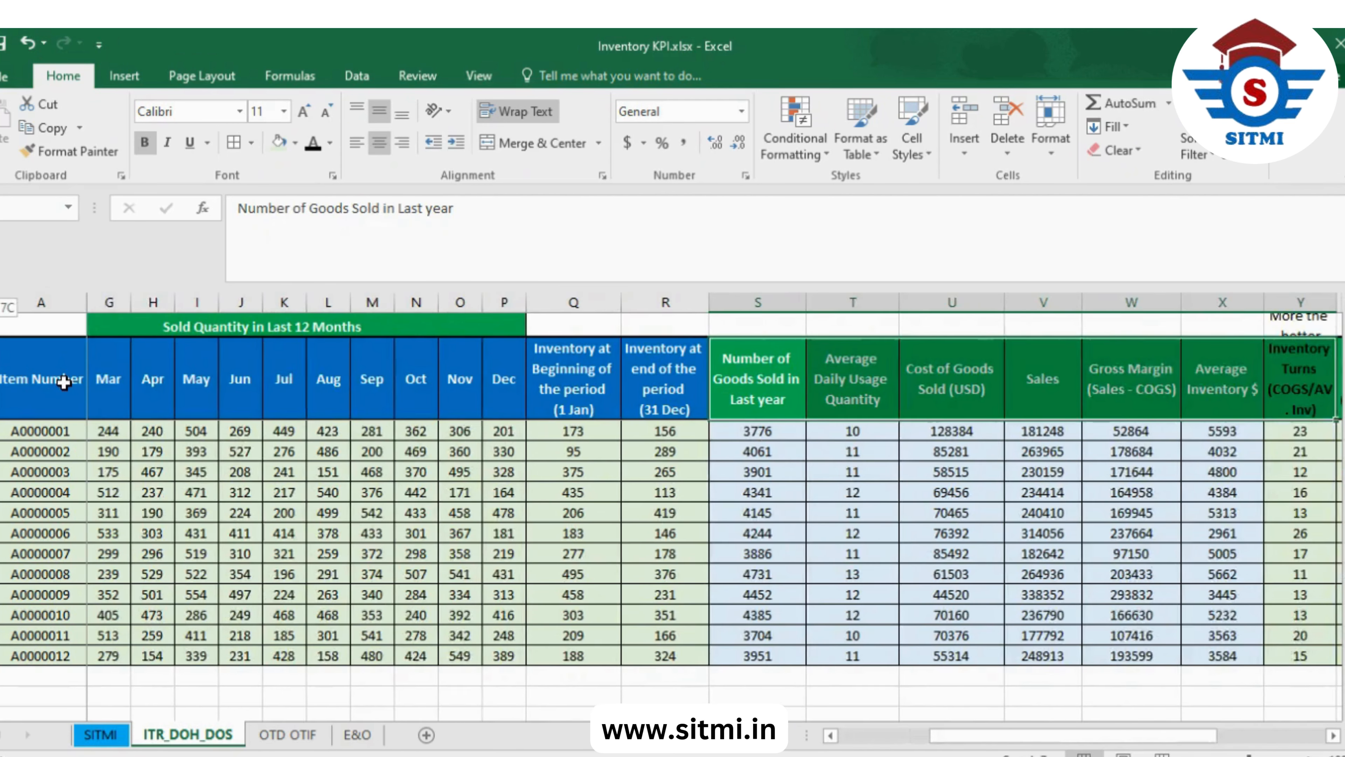
pyautogui.hotkey('shift', 'Right')
pyautogui.hotkey('shift', 'Right')
pyautogui.hotkey('shift', 'Right')
pyautogui.hotkey('shift', 'Right')
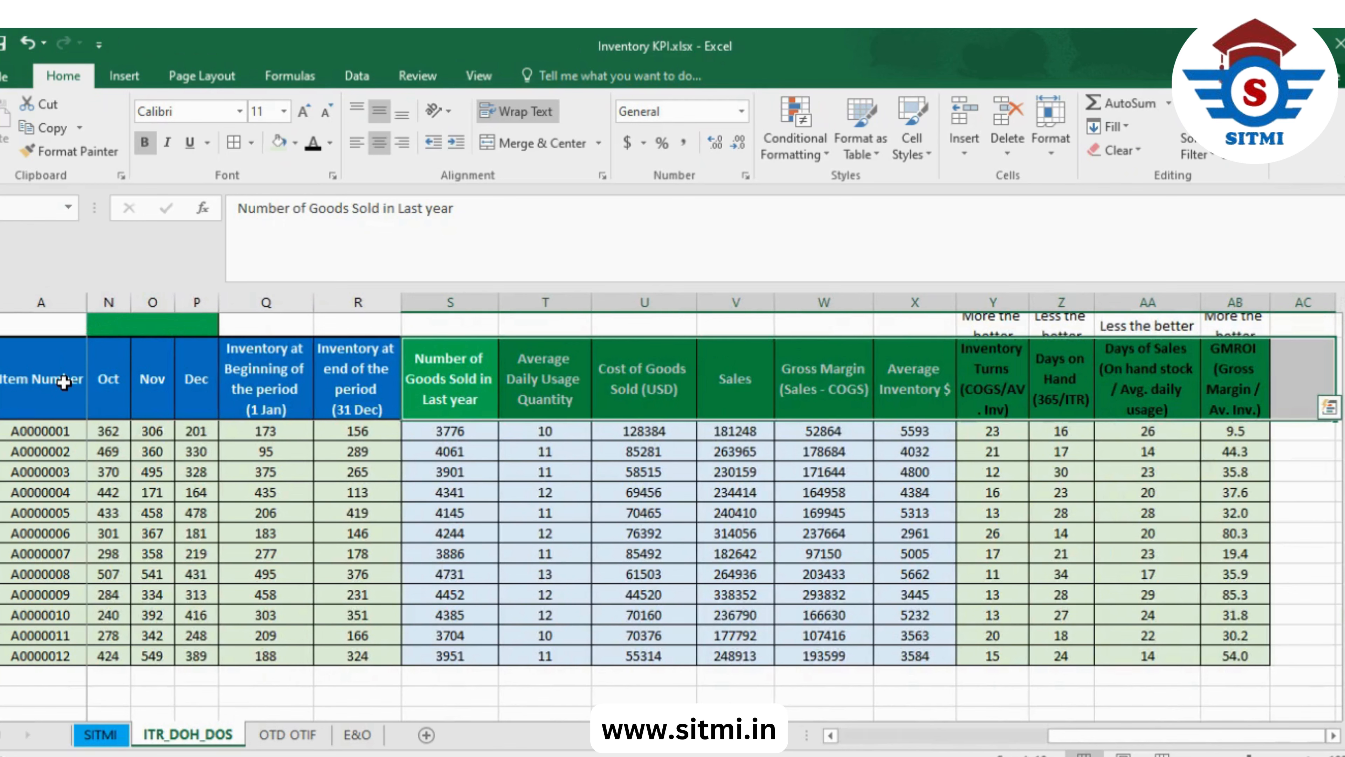
# Return to the Item Number header and reselect the blue input headers through Inventory at end of the period.
pyautogui.press('Left')
pyautogui.press('Left')
pyautogui.press('Left')
pyautogui.press('Left')
pyautogui.press('Left')
pyautogui.press('Left')
pyautogui.press('Left')
pyautogui.press('Left')
pyautogui.press('Left')
pyautogui.press('Left')
pyautogui.press('Left')
pyautogui.press('Left')
pyautogui.press('Left')
pyautogui.press('Left')
pyautogui.press('Left')
pyautogui.press('Left')
pyautogui.press('Left')
pyautogui.press('Left')
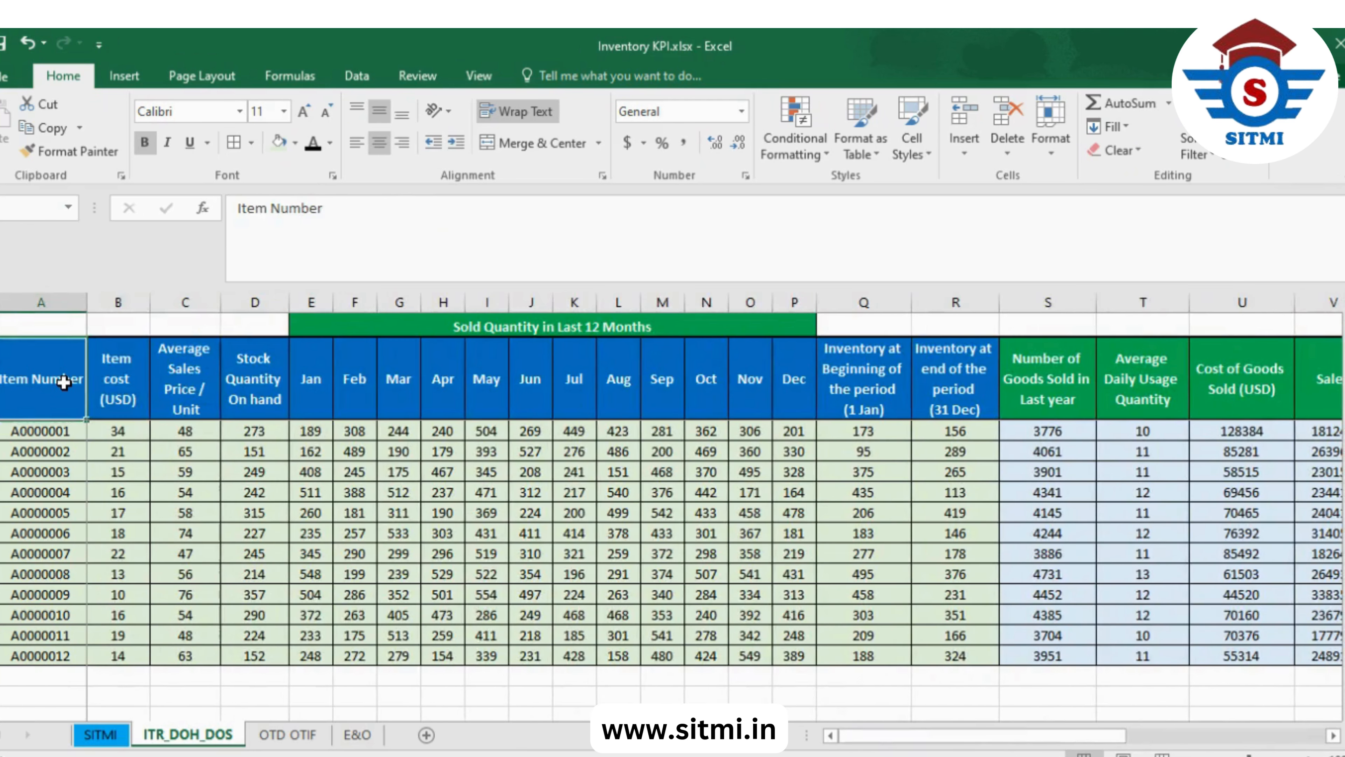
pyautogui.hotkey('shift', 'Right')
pyautogui.hotkey('shift', 'Right')
pyautogui.hotkey('shift', 'Right')
pyautogui.hotkey('shift', 'Right')
pyautogui.hotkey('shift', 'Right')
pyautogui.hotkey('shift', 'Right')
pyautogui.hotkey('shift', 'Right')
pyautogui.hotkey('shift', 'Right')
pyautogui.hotkey('shift', 'Right')
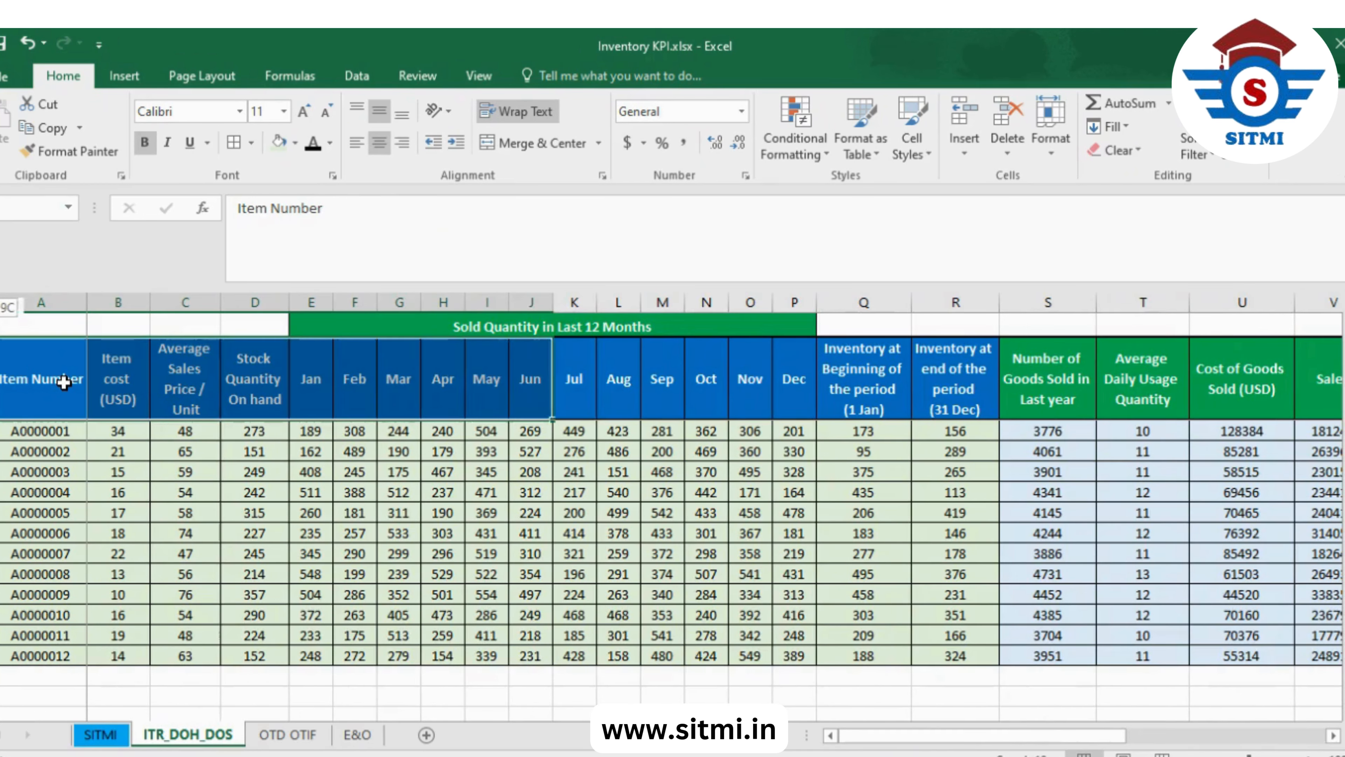
pyautogui.hotkey('shift', 'Right')
pyautogui.hotkey('shift', 'Right')
pyautogui.hotkey('shift', 'Right')
pyautogui.hotkey('shift', 'Right')
pyautogui.hotkey('shift', 'Right')
pyautogui.hotkey('shift', 'Right')
pyautogui.hotkey('shift', 'Right')
pyautogui.hotkey('shift', 'Right')
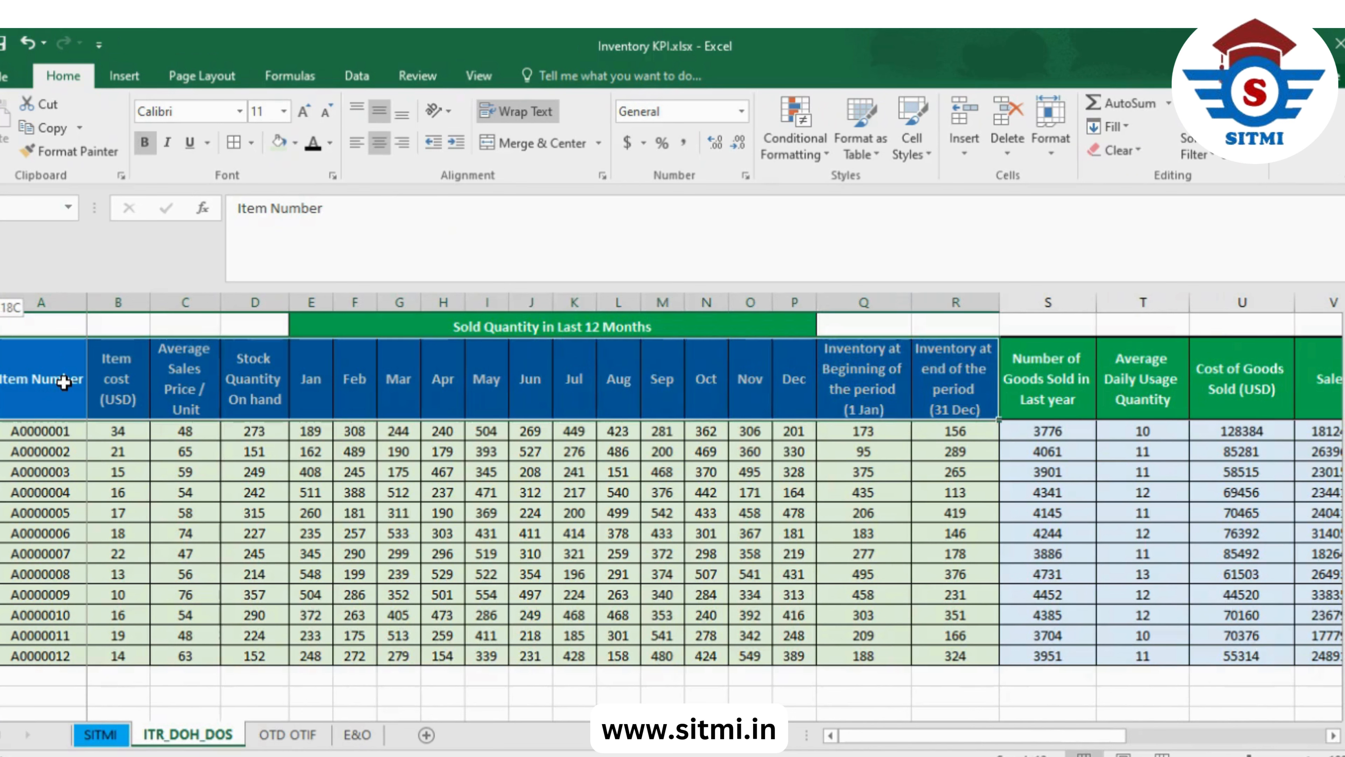
# Change the item cost header in column B to "Item cost $ (Standard Cost)".
pyautogui.click(63, 381)
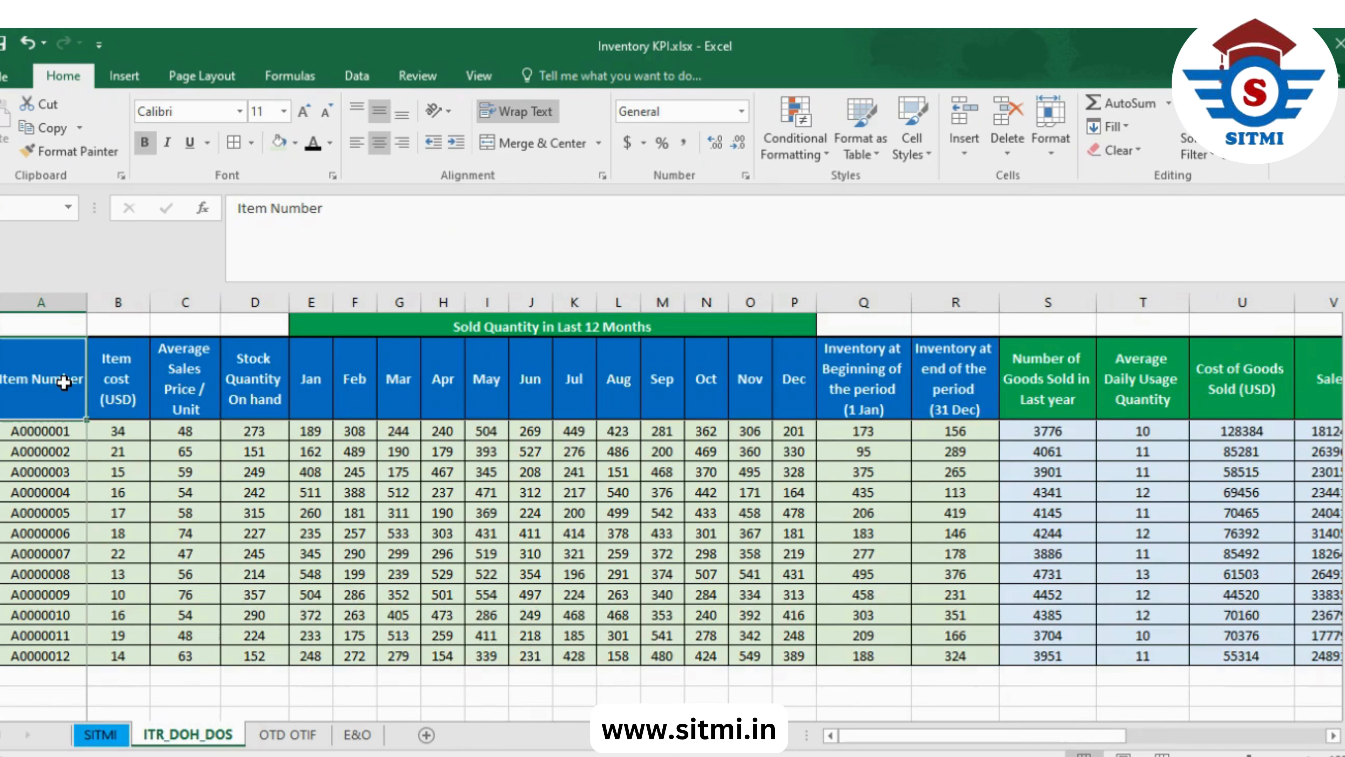
pyautogui.press('Right')
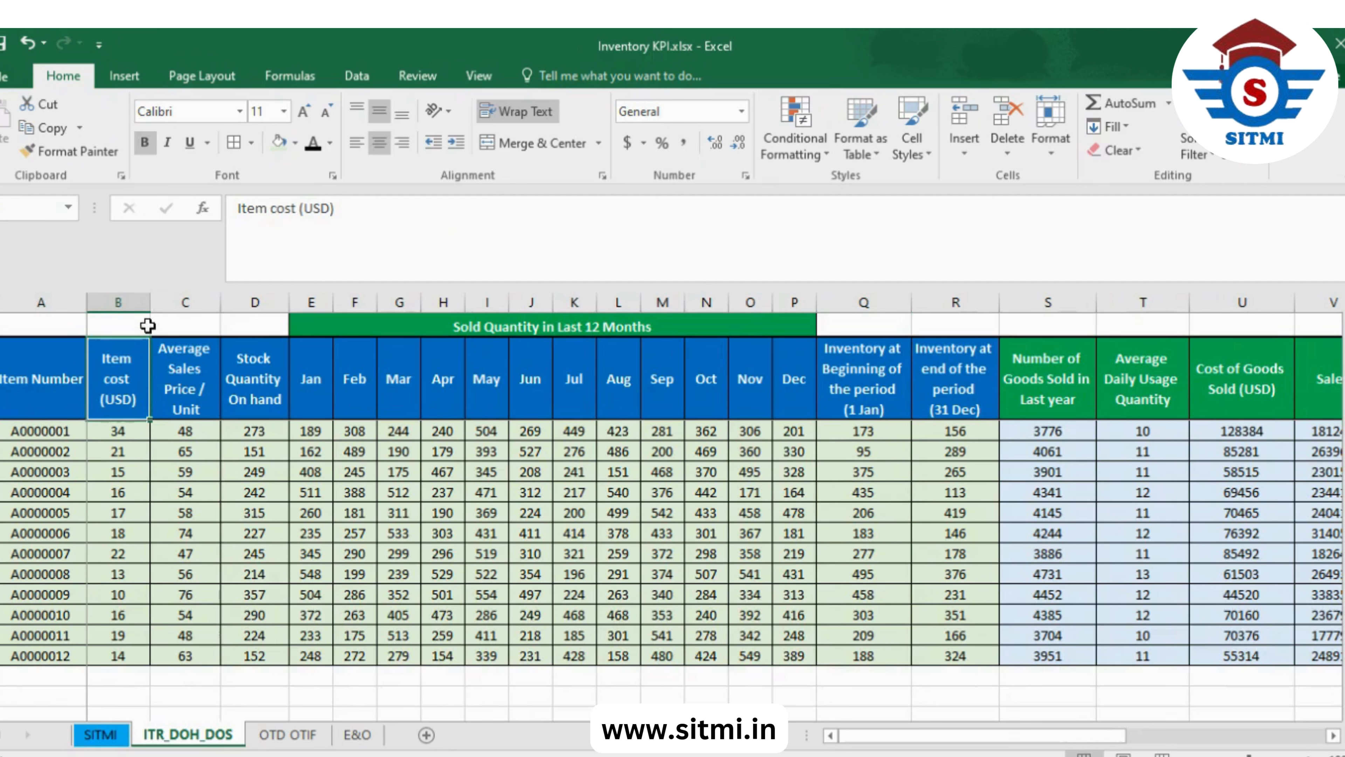
pyautogui.doubleClick(139, 379)
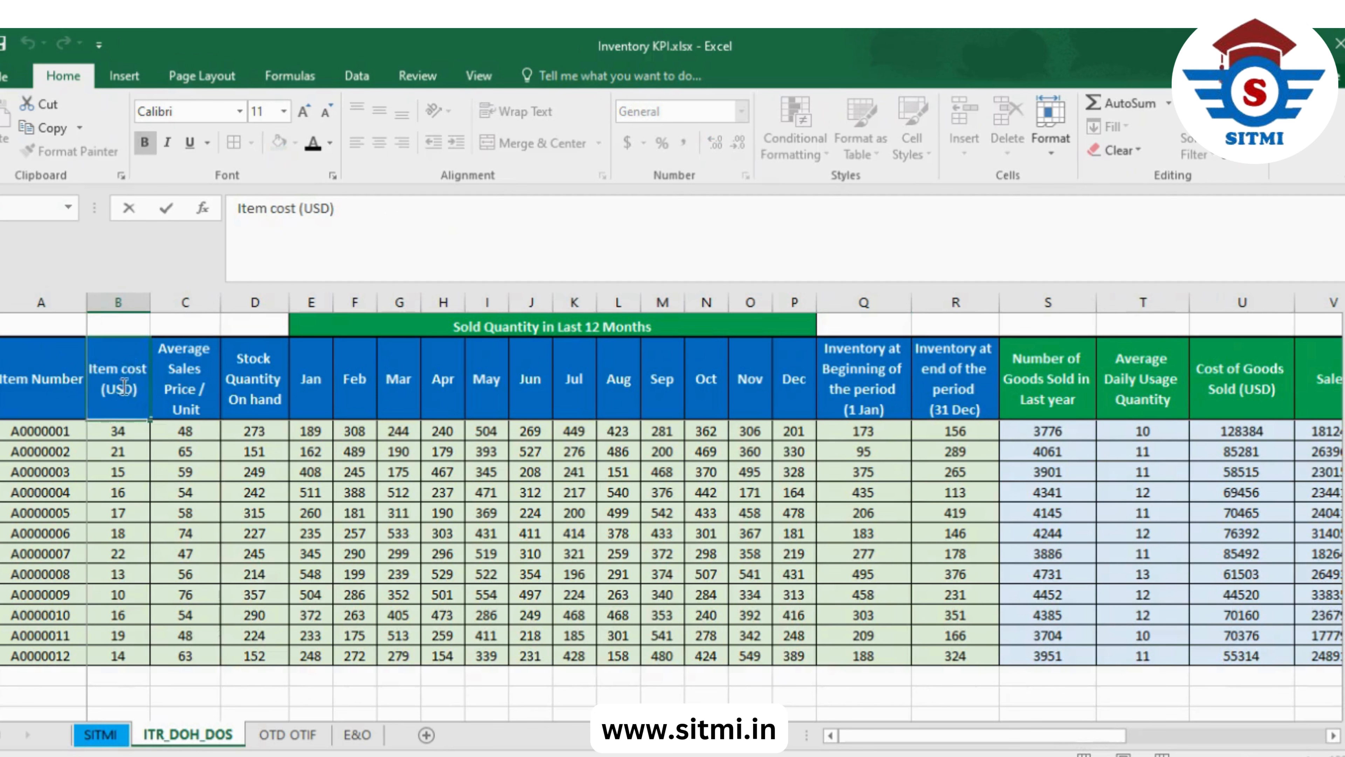
pyautogui.moveTo(140, 392); pyautogui.dragTo(112, 395)
pyautogui.write('S')
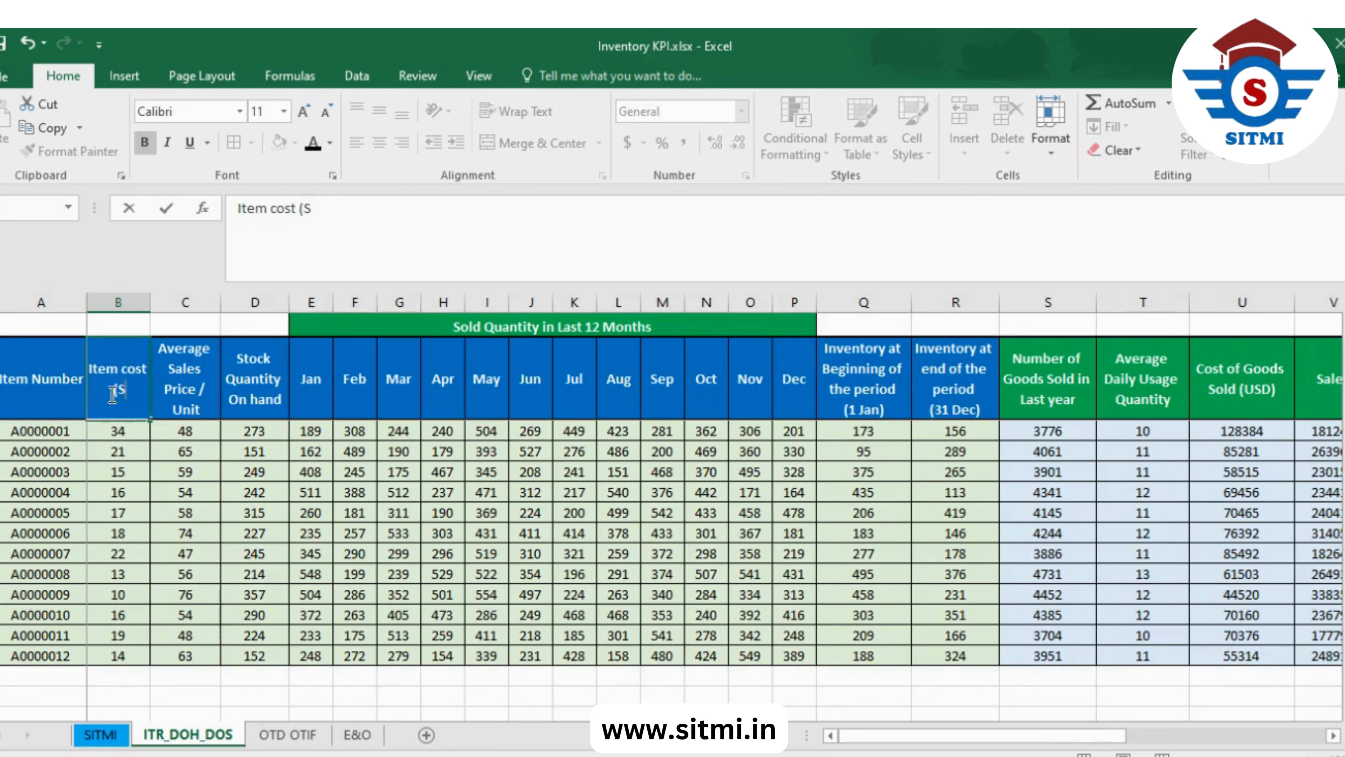
pyautogui.write('tandard Cost)')
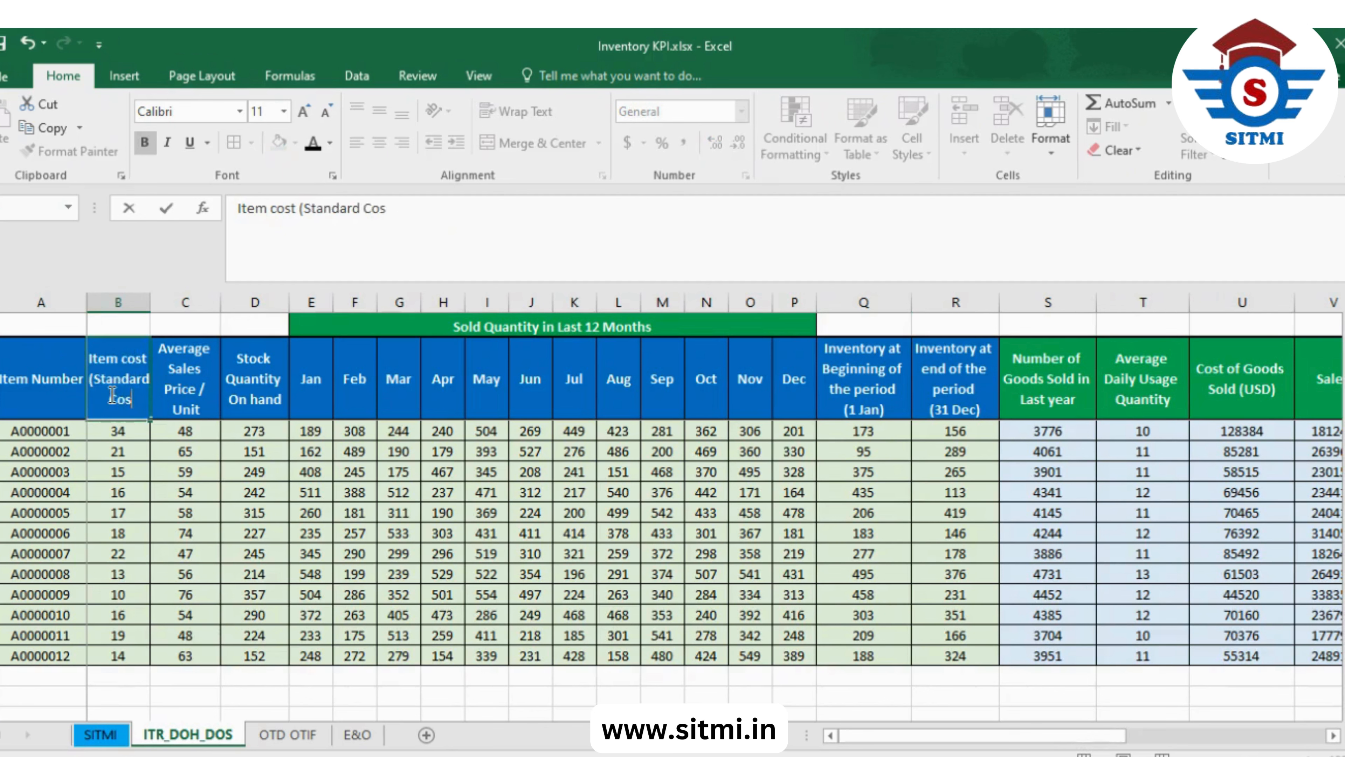
pyautogui.click(99, 355)
pyautogui.write('$')
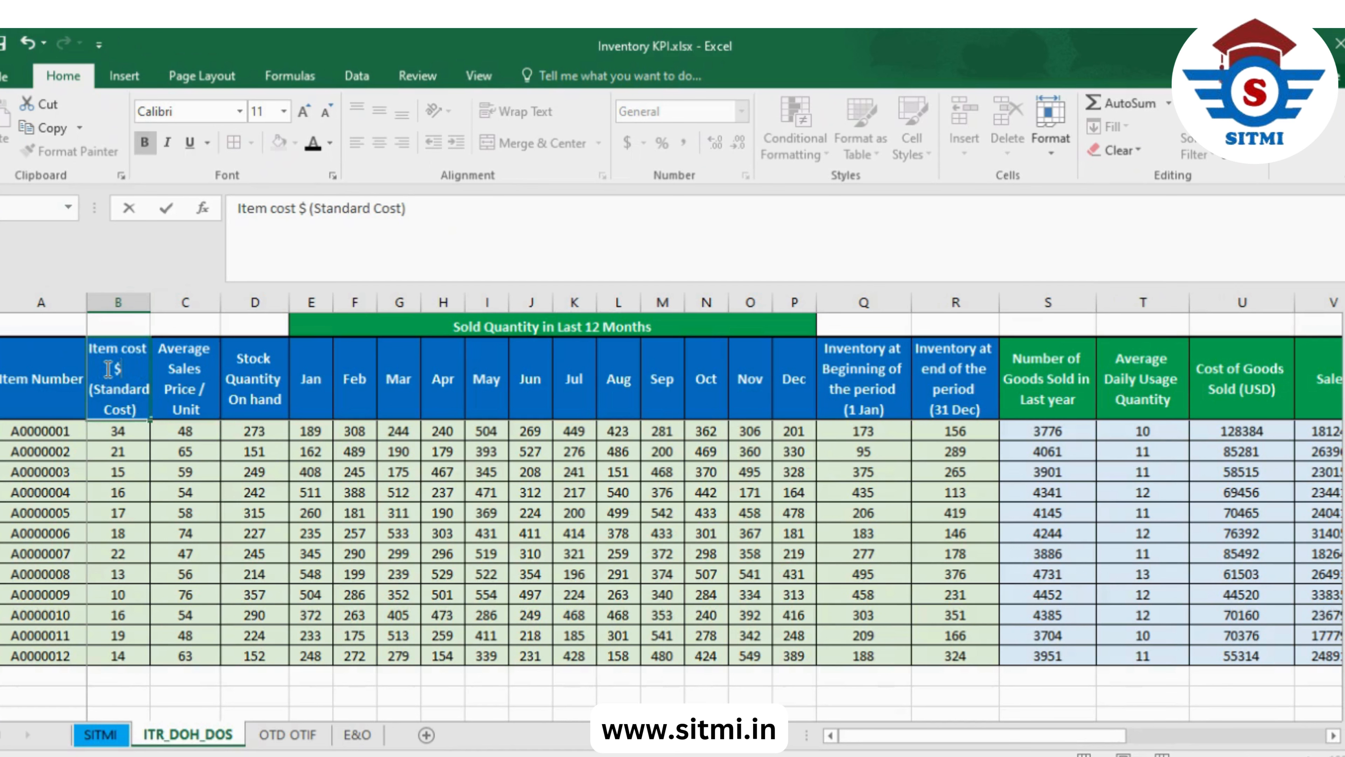
pyautogui.press('Return')
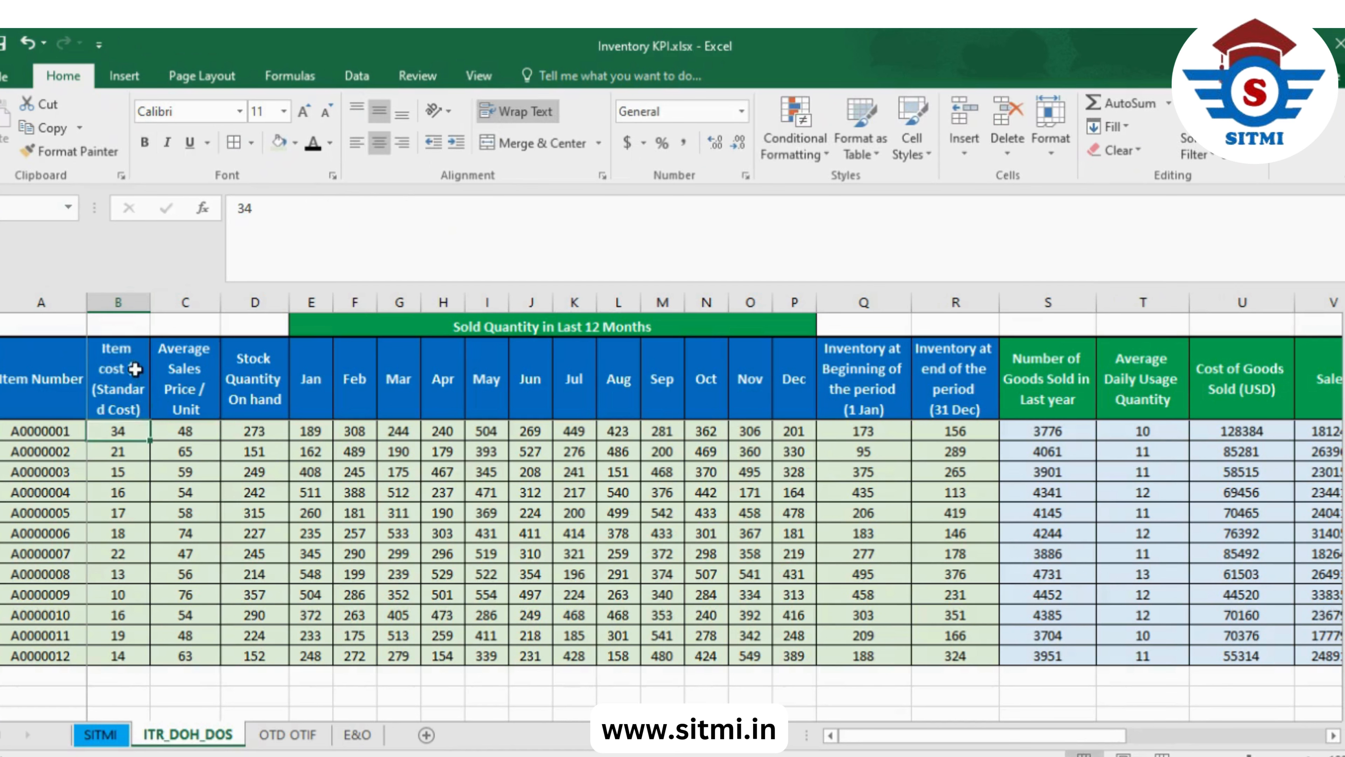
# Reword the column B header as "$ Item cost / unit (Standard Cost)".
pyautogui.doubleClick(125, 371)
pyautogui.press('BackSpace')
pyautogui.press('BackSpace')
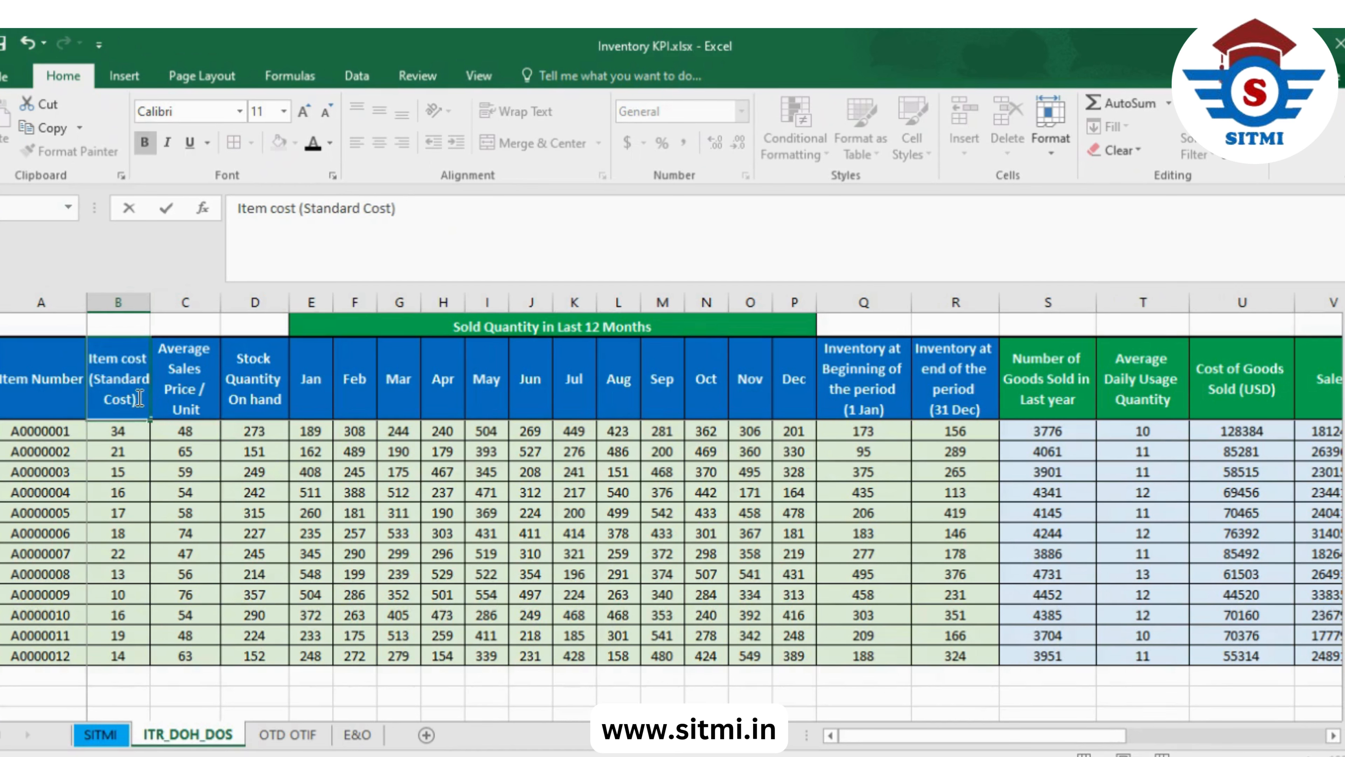
pyautogui.write('/unit')
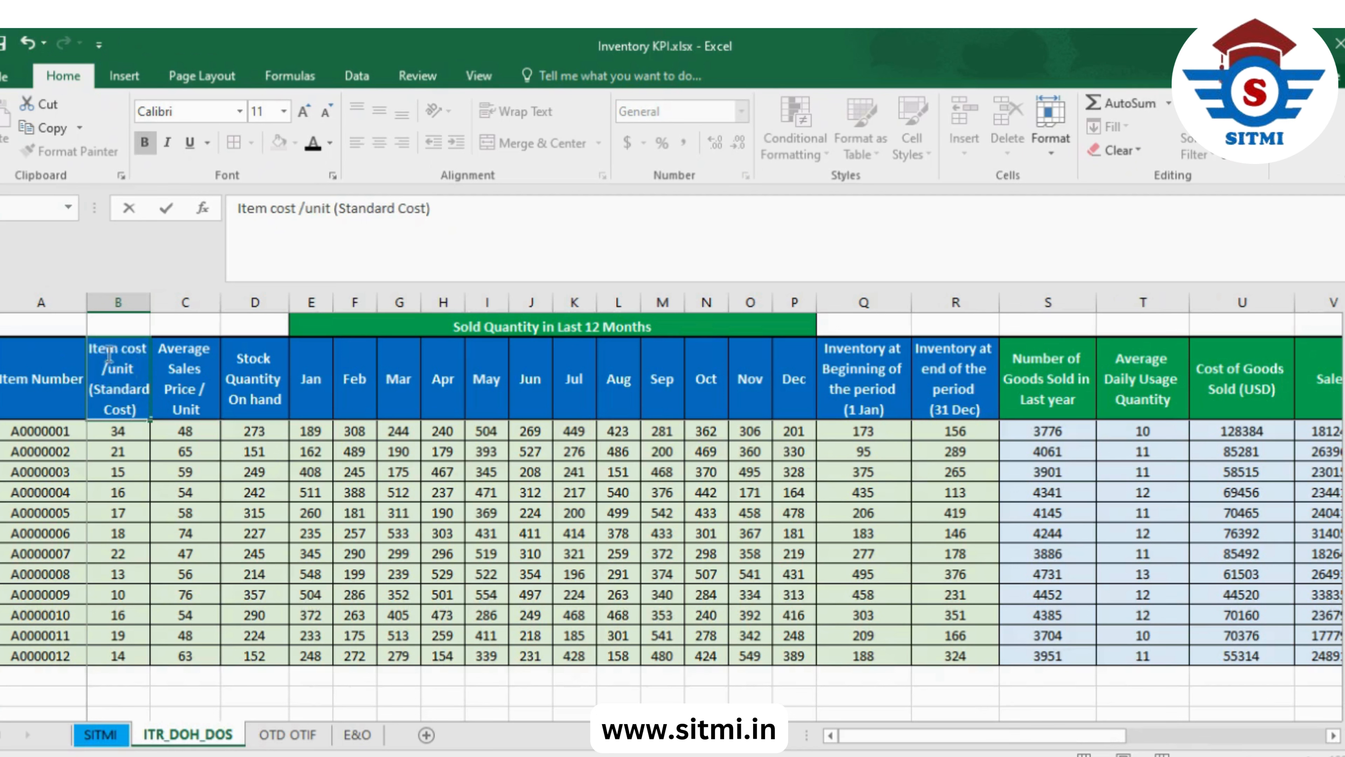
pyautogui.click(108, 367)
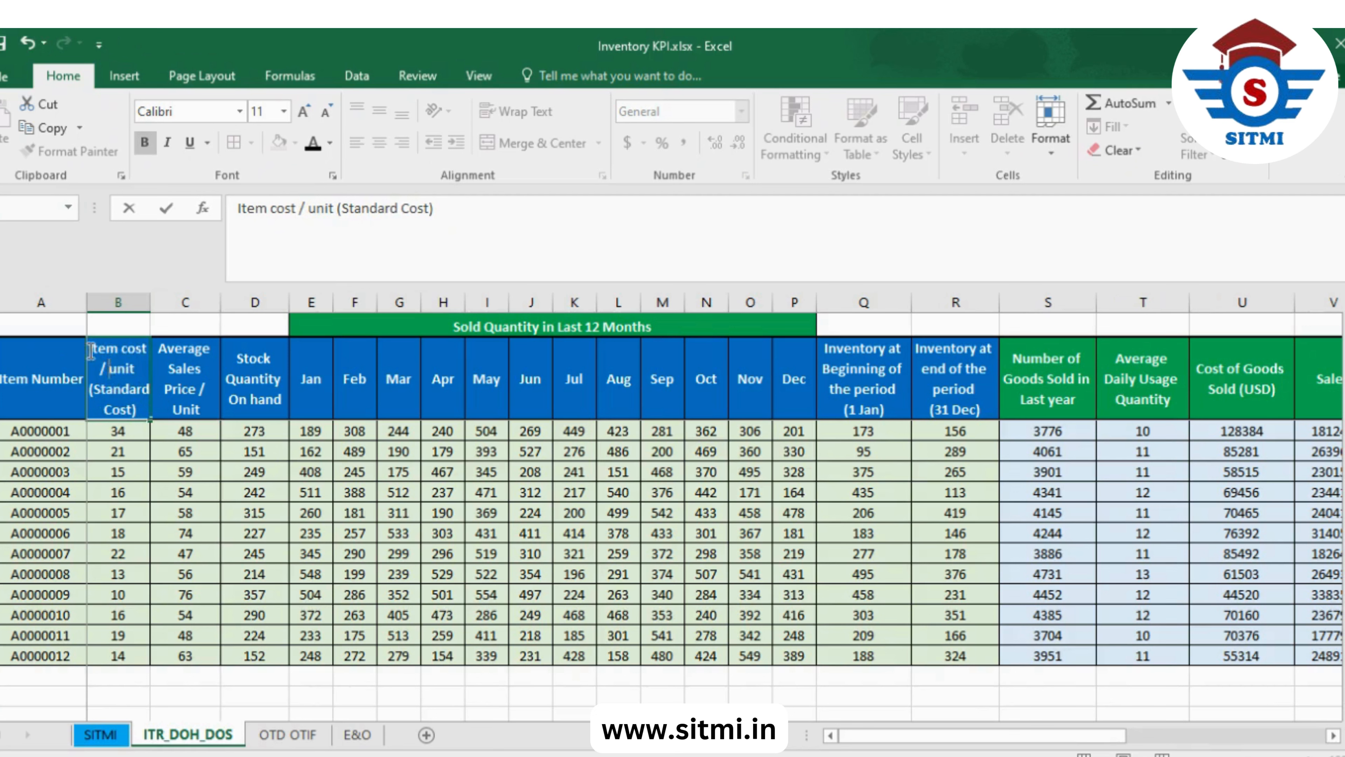
pyautogui.write('$')
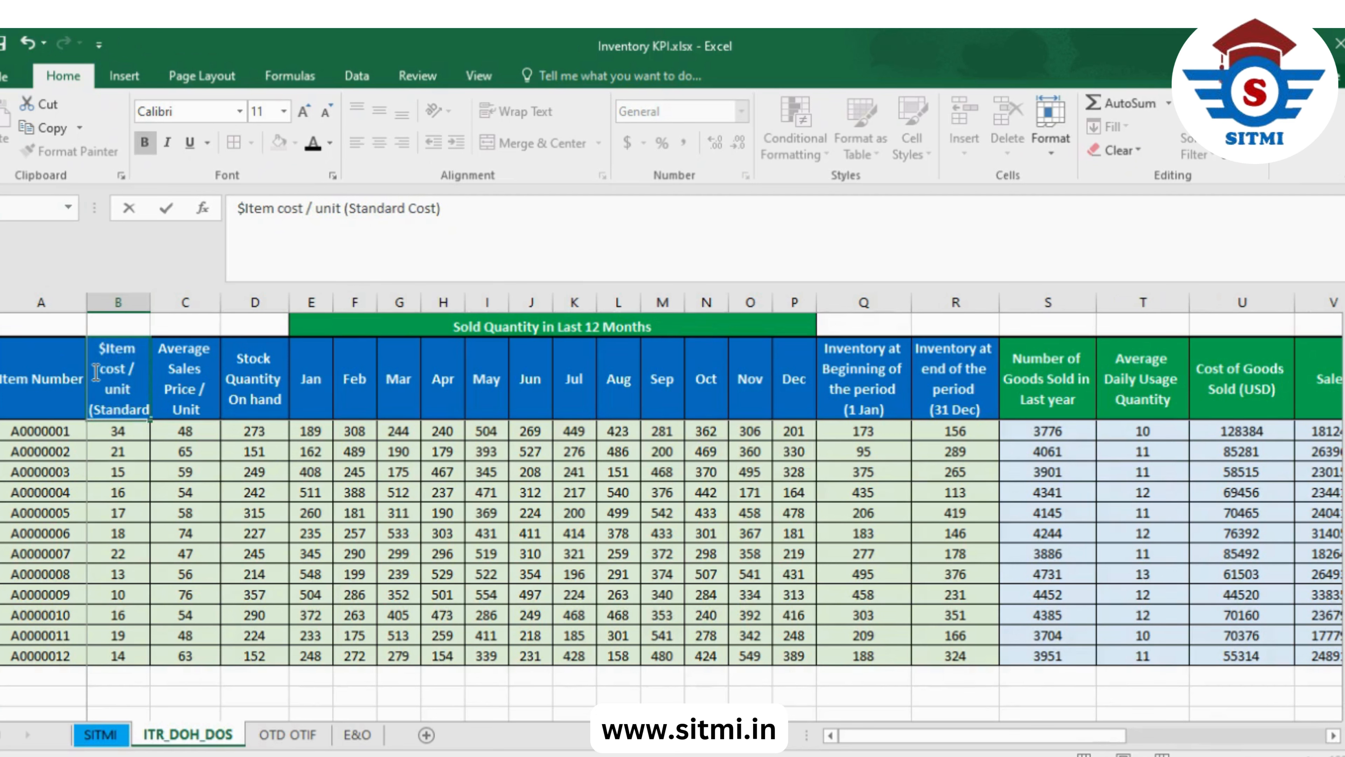
pyautogui.press('Return')
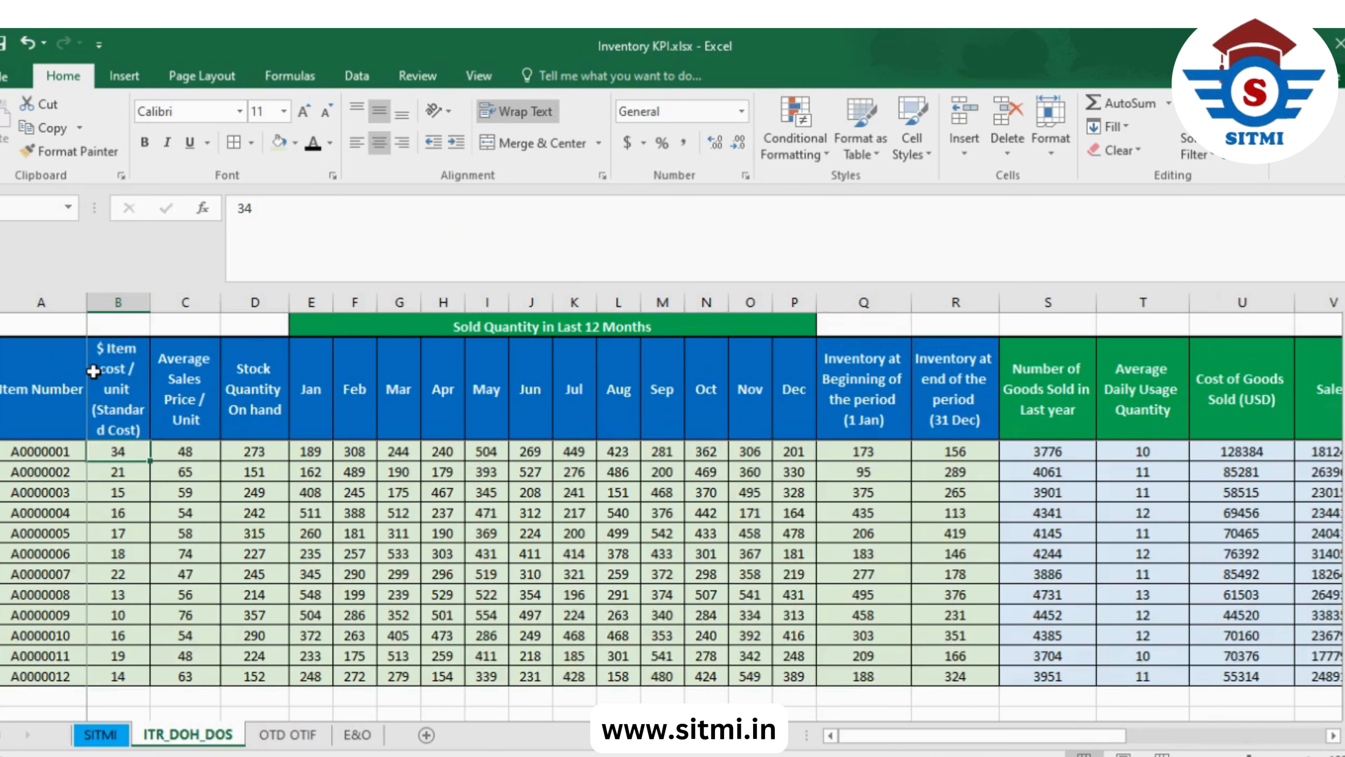
# Widen column B to fit its reworded header and slightly reduce the header row's height.
pyautogui.moveTo(150, 302); pyautogui.dragTo(175, 302)
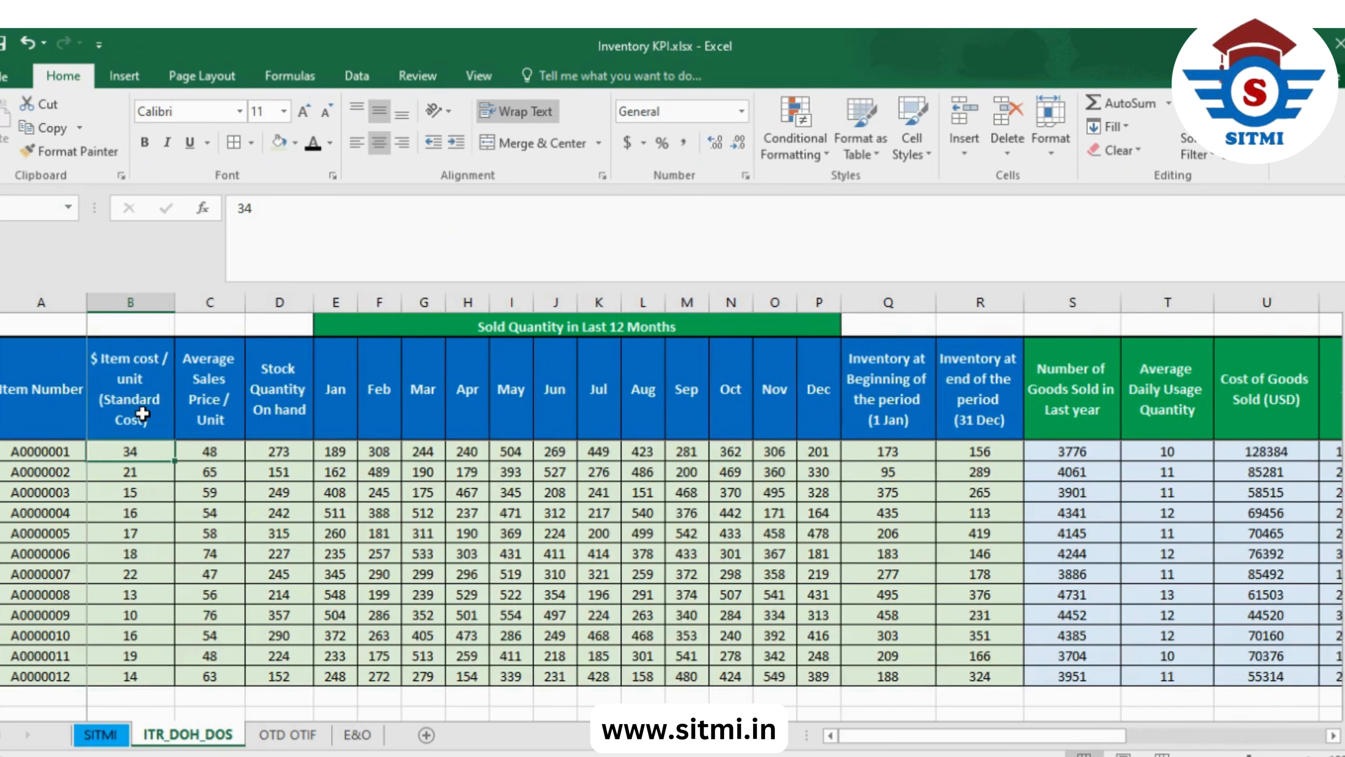
pyautogui.click(142, 413)
pyautogui.moveTo(0, 439); pyautogui.dragTo(0, 426)
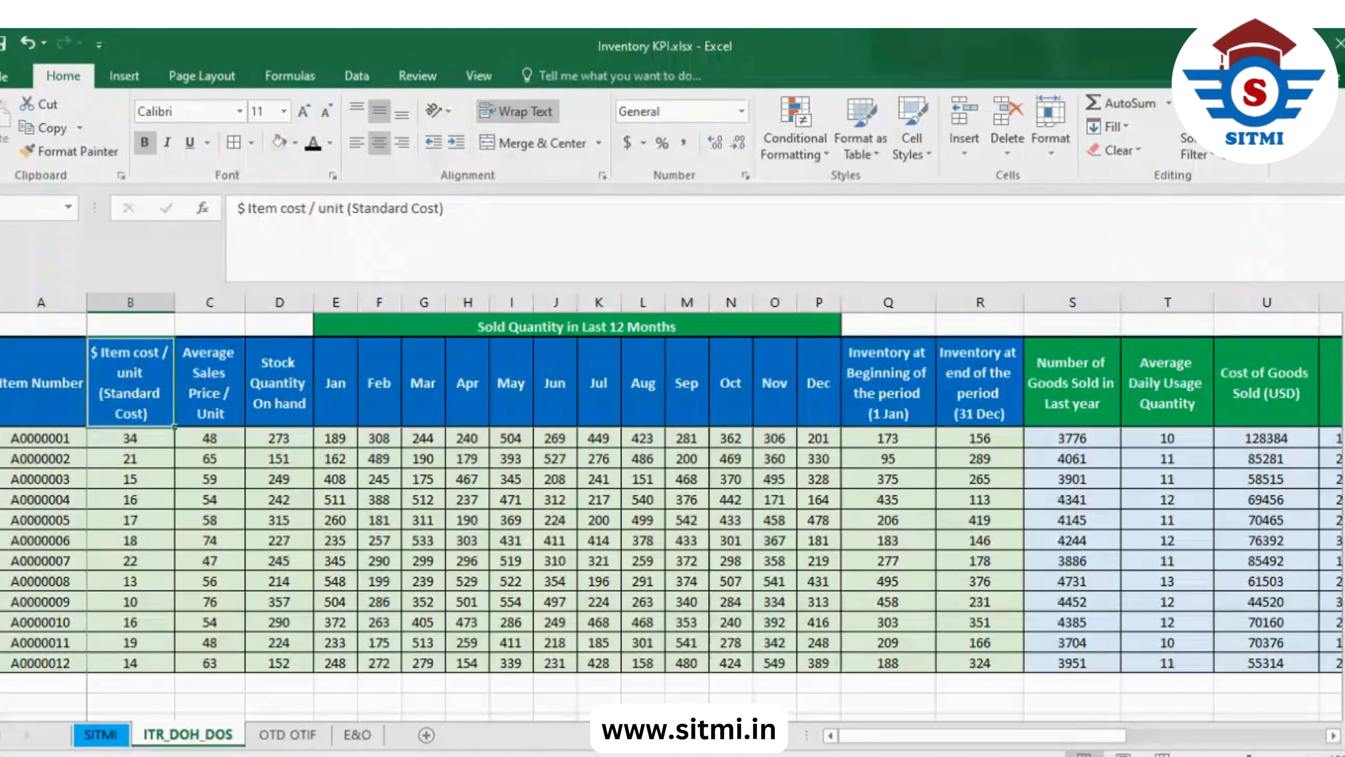
# Examine item A0000001's number and unit cost, and the Average Sales Price / Unit header.
pyautogui.click(66, 436)
pyautogui.click(159, 439)
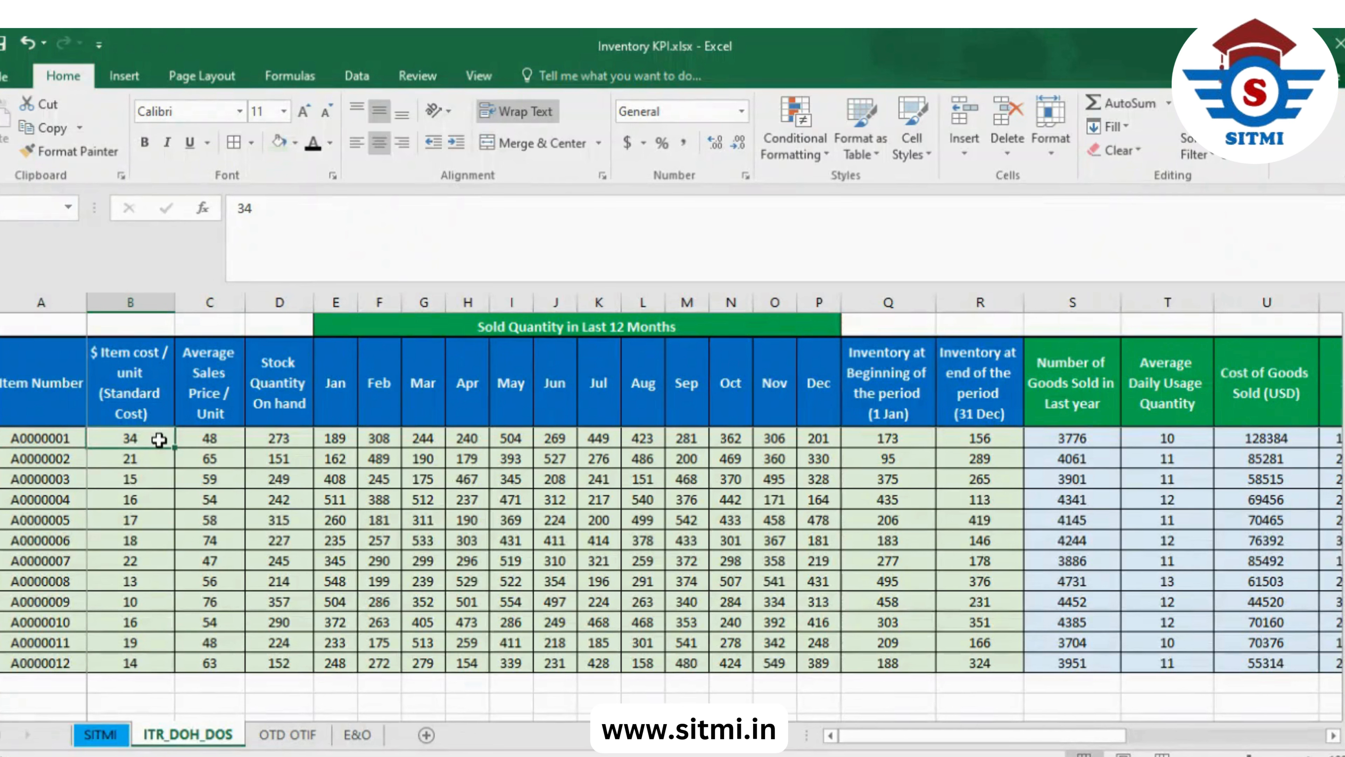
pyautogui.click(451, 753)
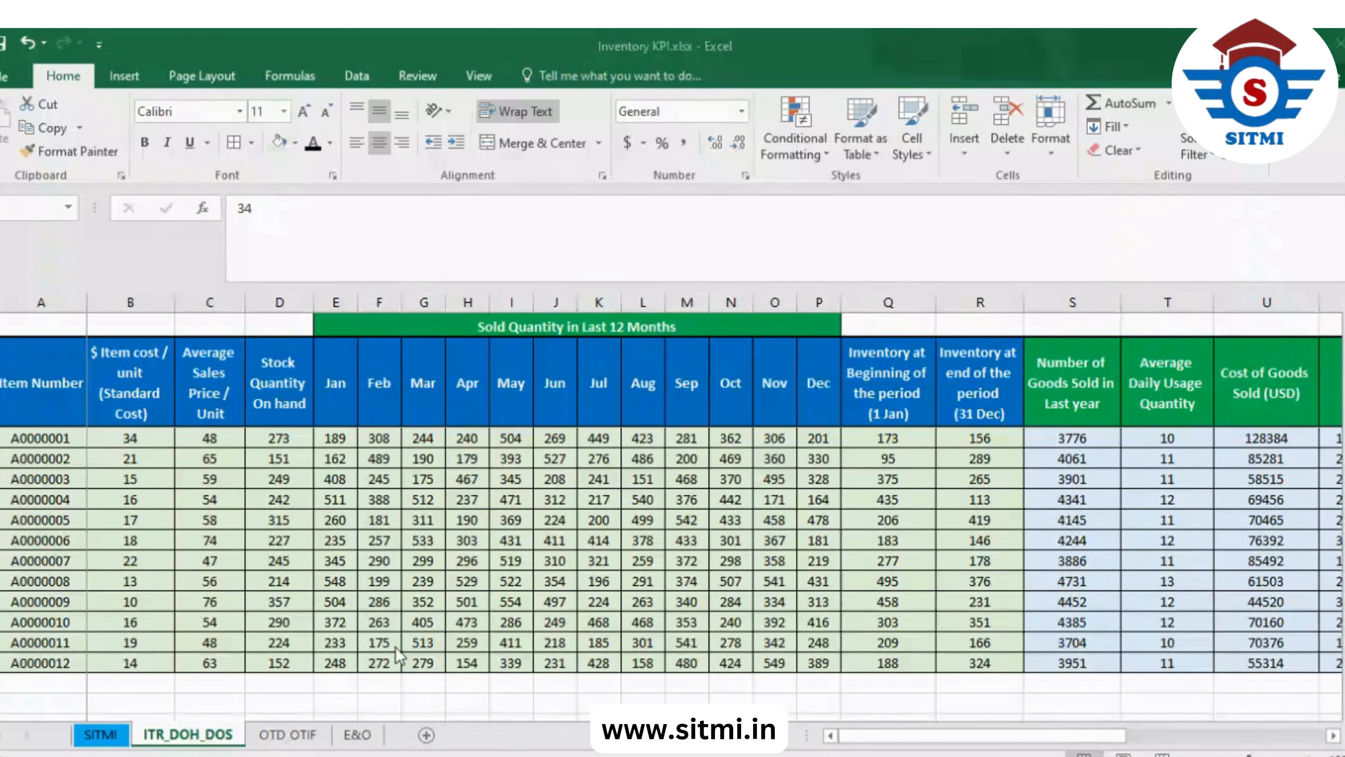
pyautogui.click(216, 389)
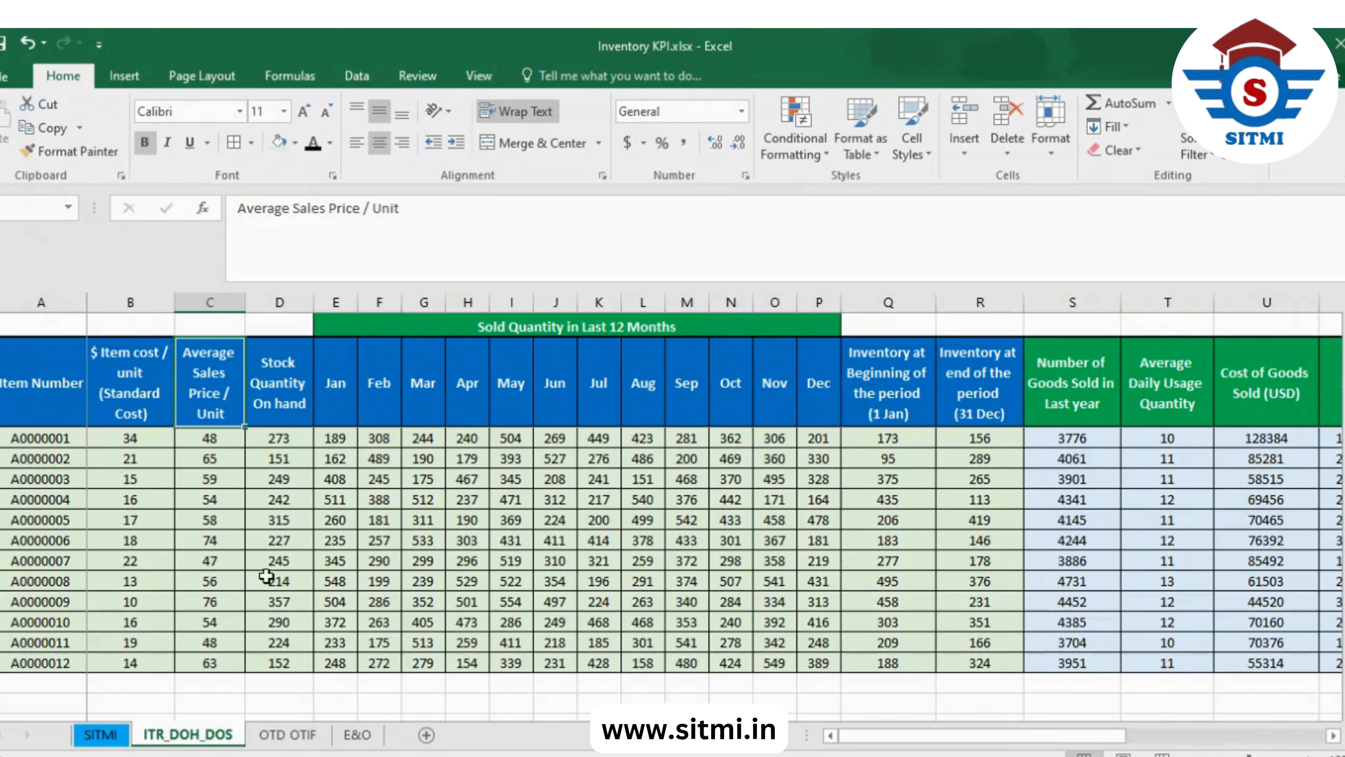
# Enter the example calculation =1000/100 in cell G17 below the table.
pyautogui.scroll(-3, 413, 609)
pyautogui.click(412, 546)
pyautogui.write('1000')
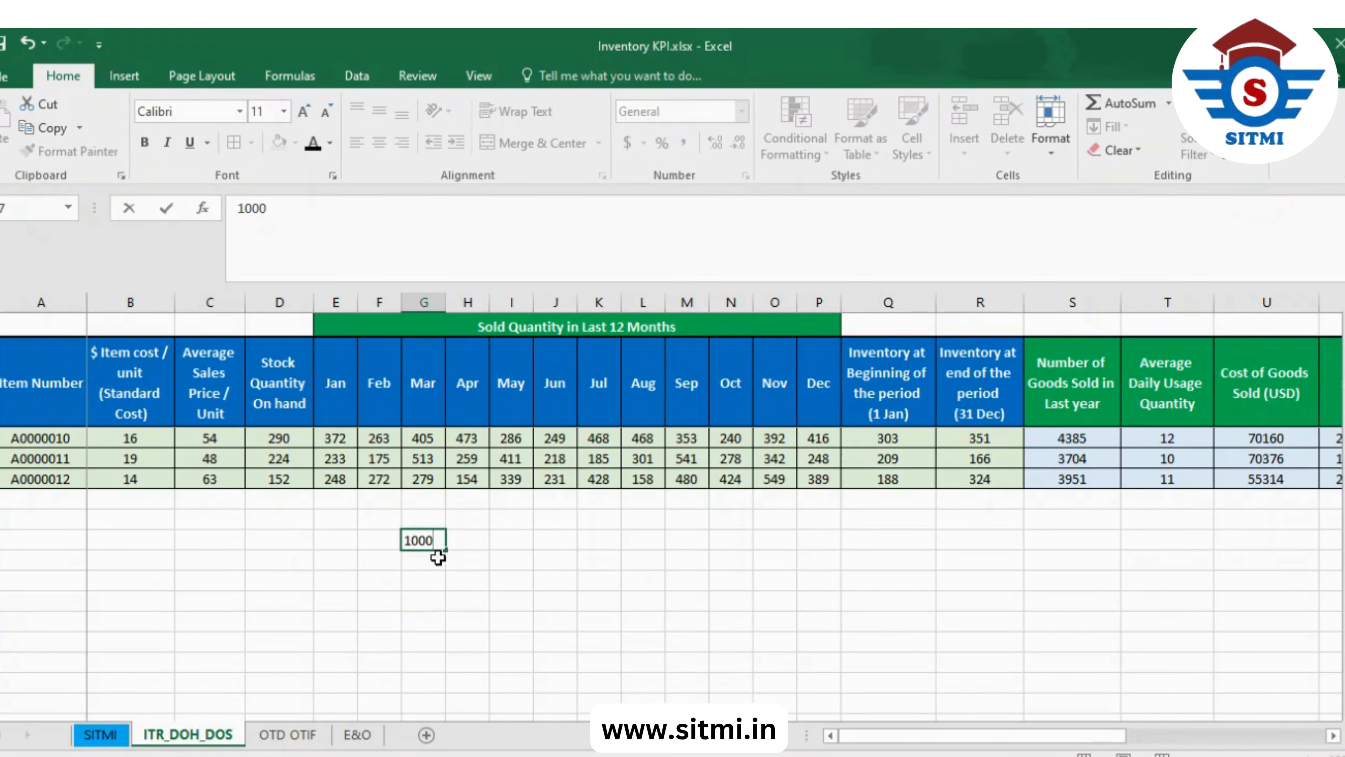
pyautogui.write('/100')
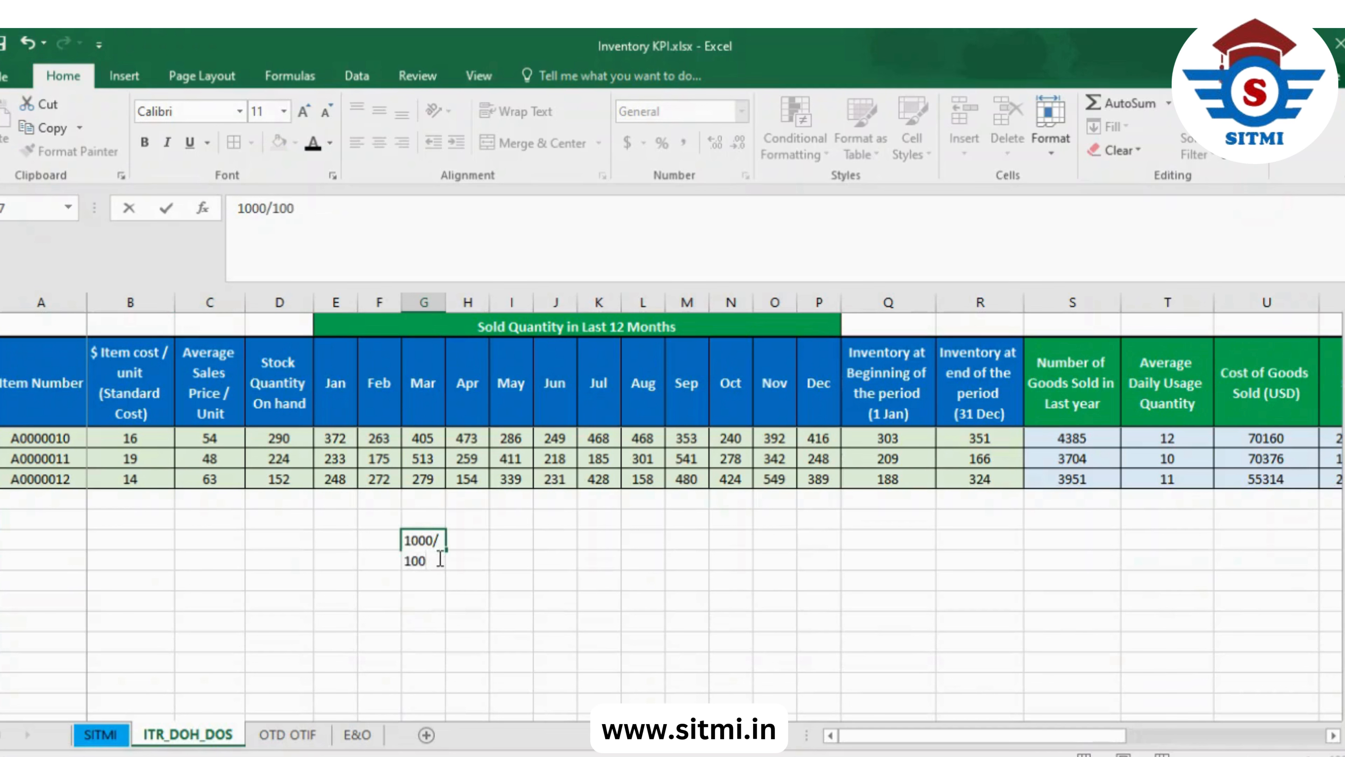
pyautogui.click(407, 543)
pyautogui.write('=')
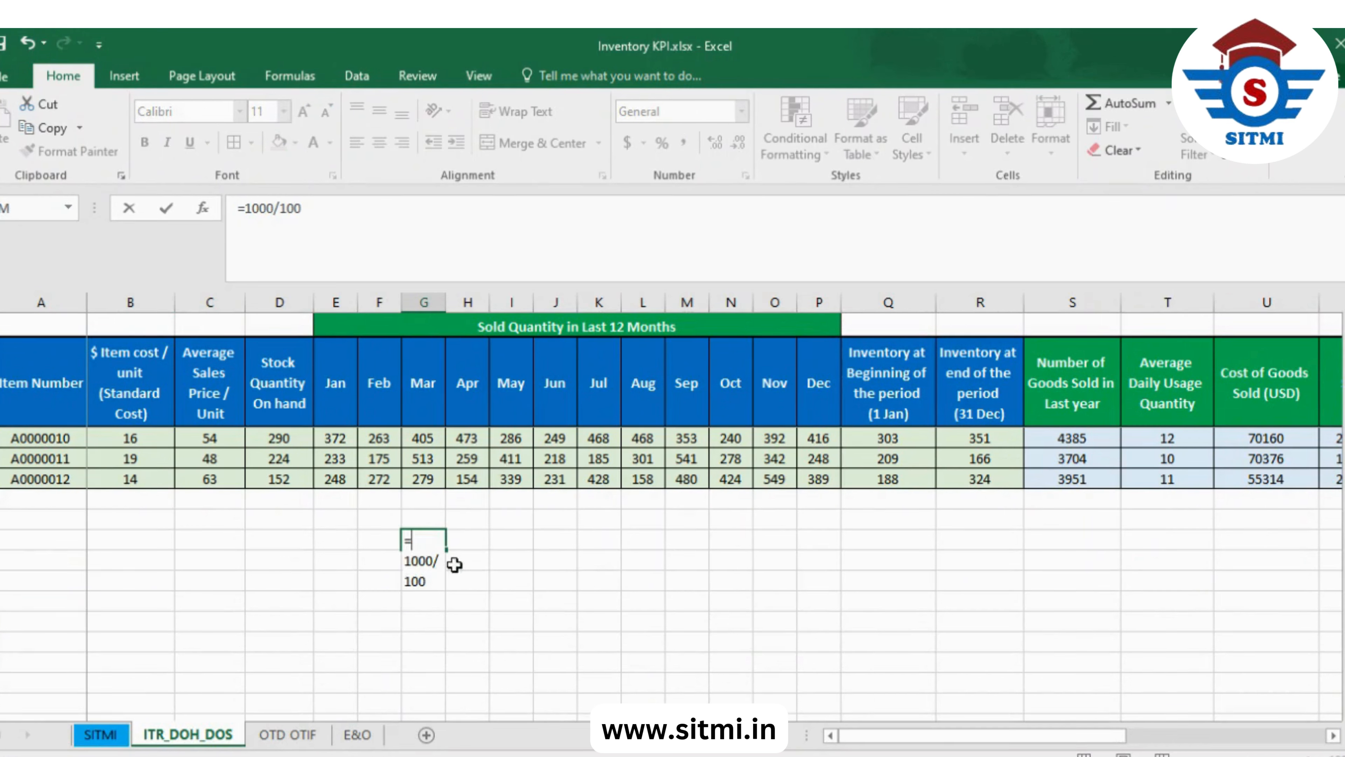
pyautogui.hotkey('ctrl', 'Return')
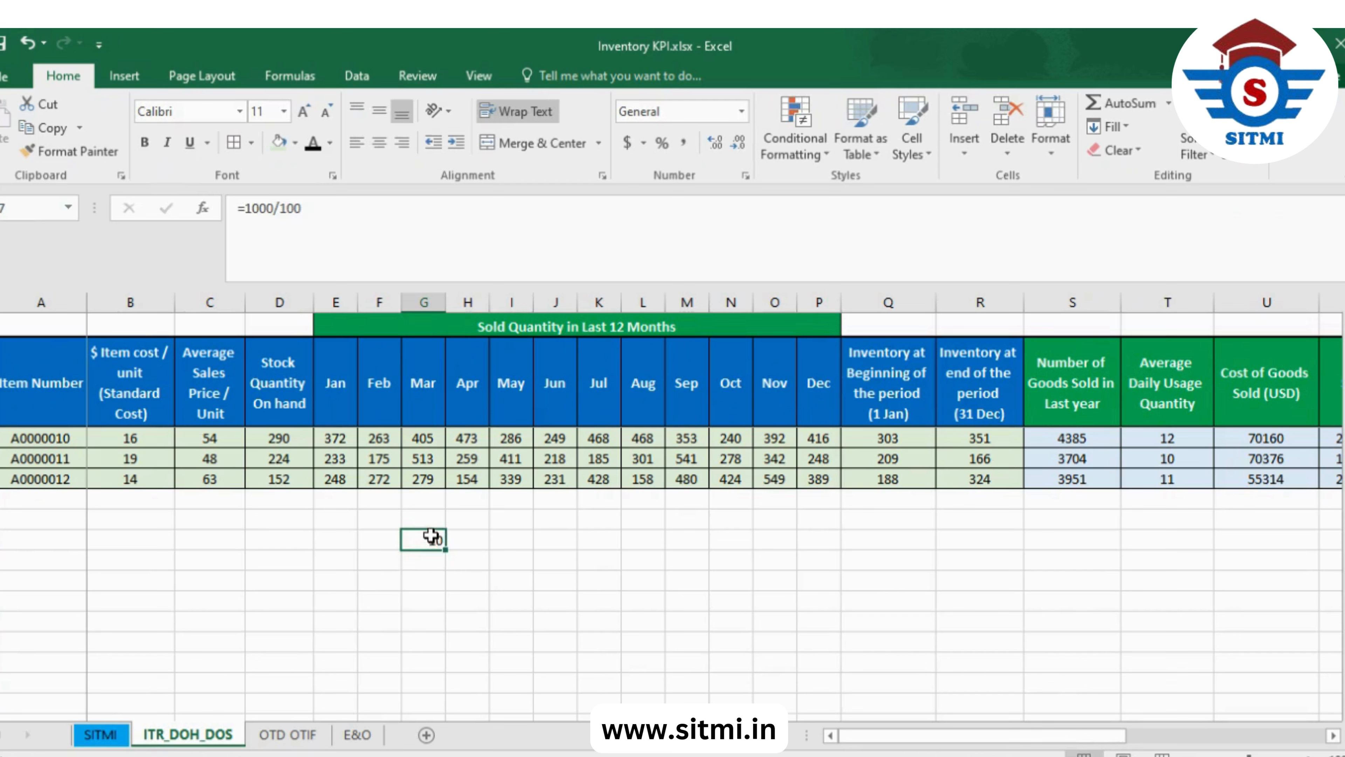
# Enter the example prices 12, 8 and 14 in cells H17 to H19 beside the sample calculation.
pyautogui.click(450, 539)
pyautogui.doubleClick(459, 538)
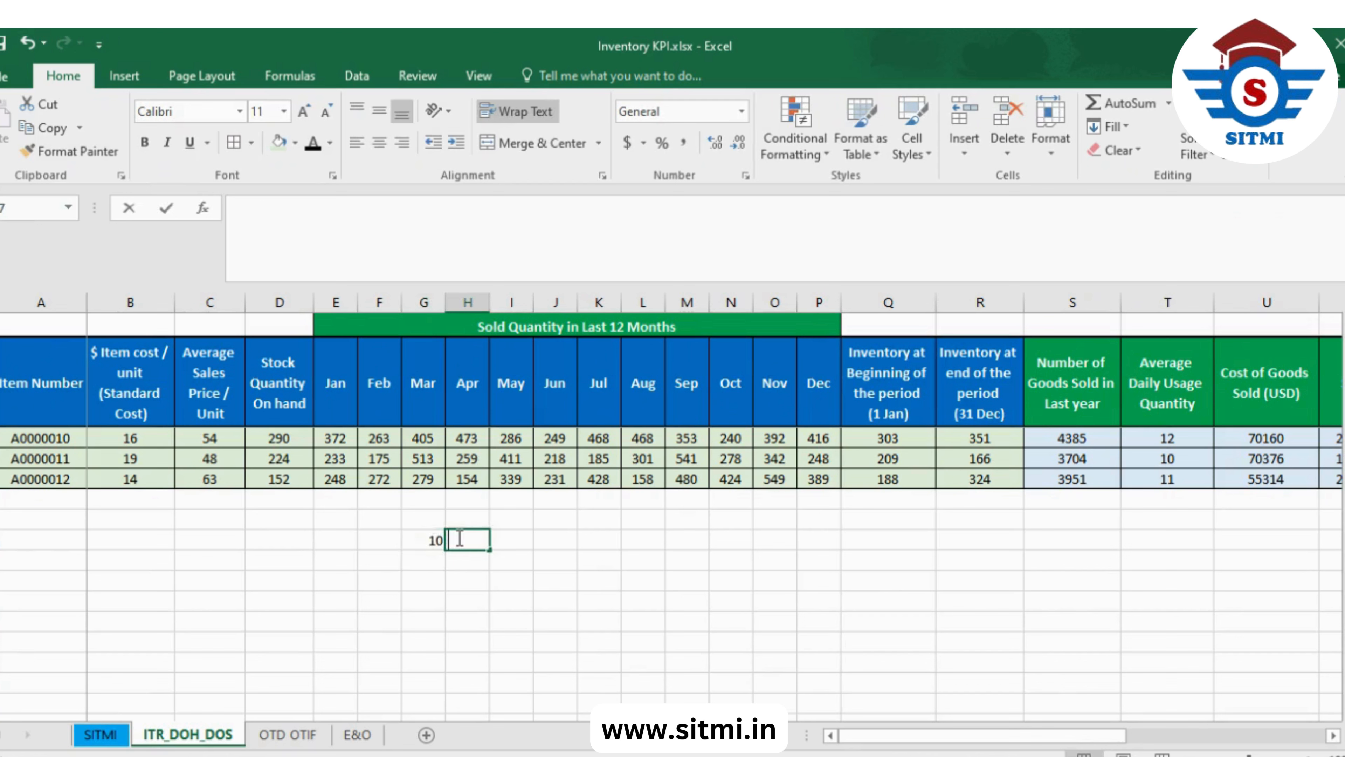
pyautogui.write('1')
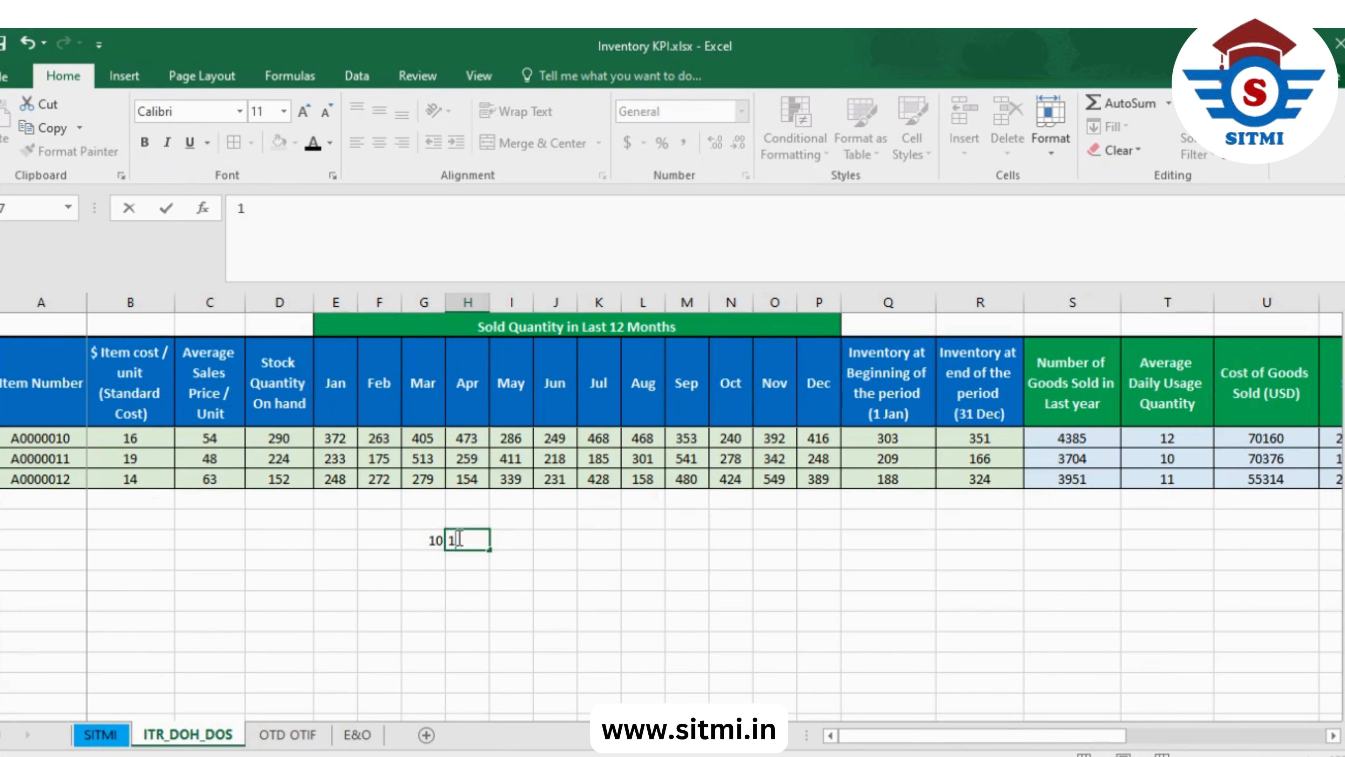
pyautogui.write('2')
pyautogui.press('Return')
pyautogui.write('8')
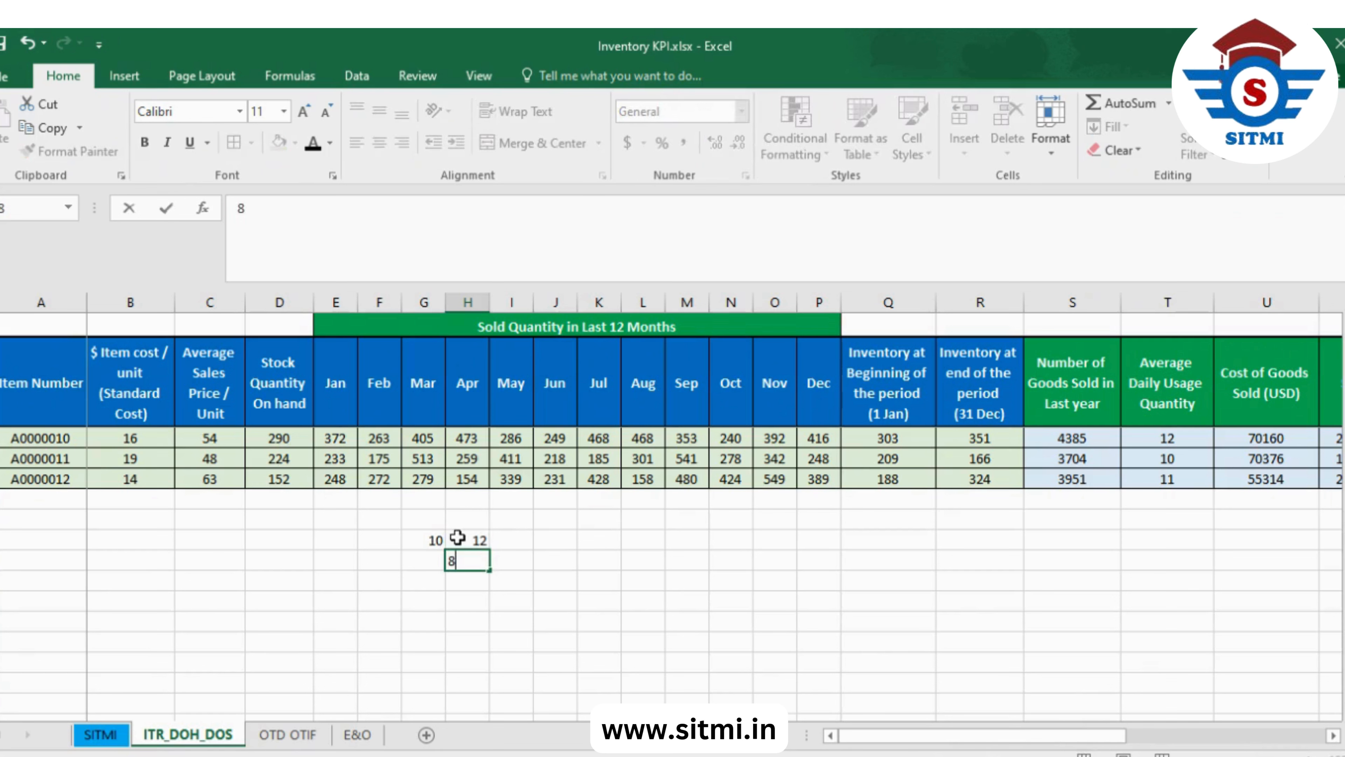
pyautogui.hotkey('ctrl', 'Return')
pyautogui.press('Return')
pyautogui.write('14')
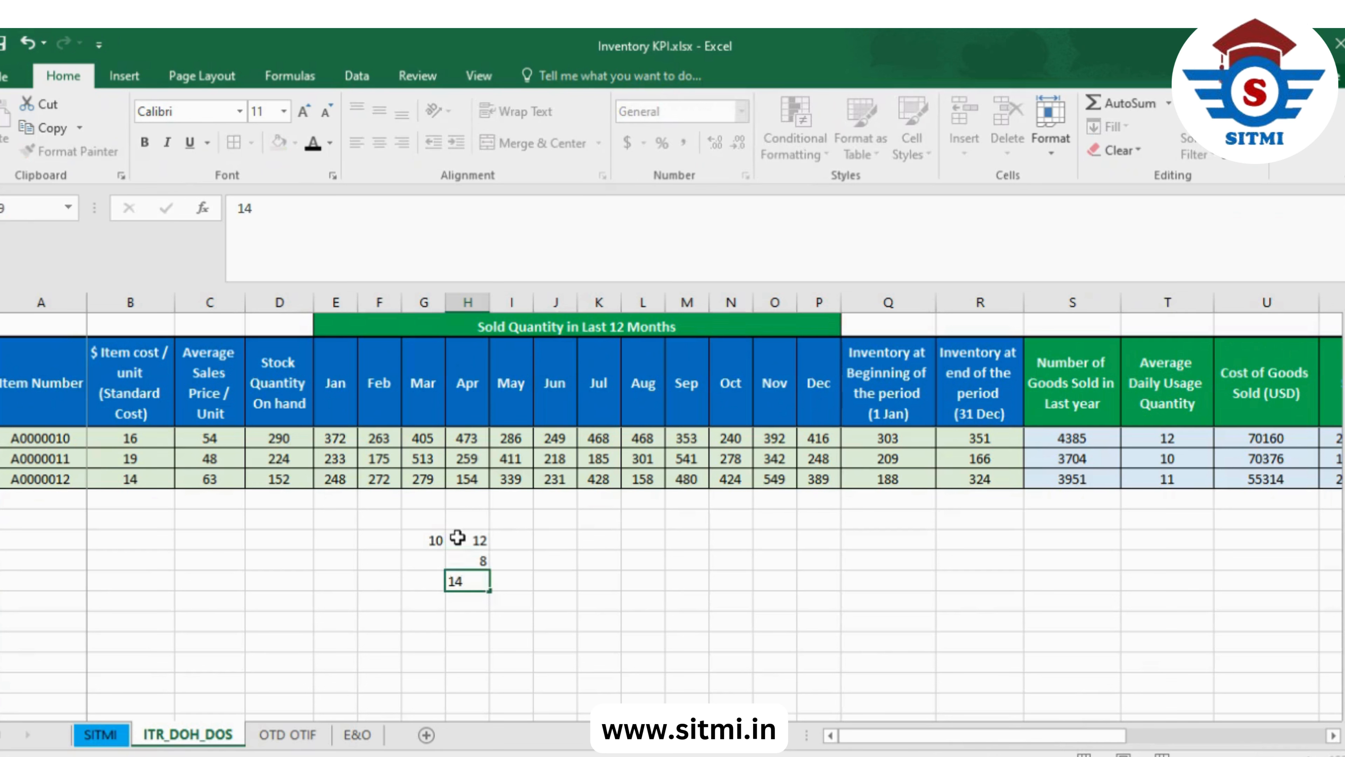
pyautogui.press('Return')
# Clear the example figures from cells G17 to H19 below the table.
pyautogui.moveTo(430, 540); pyautogui.dragTo(466, 595)
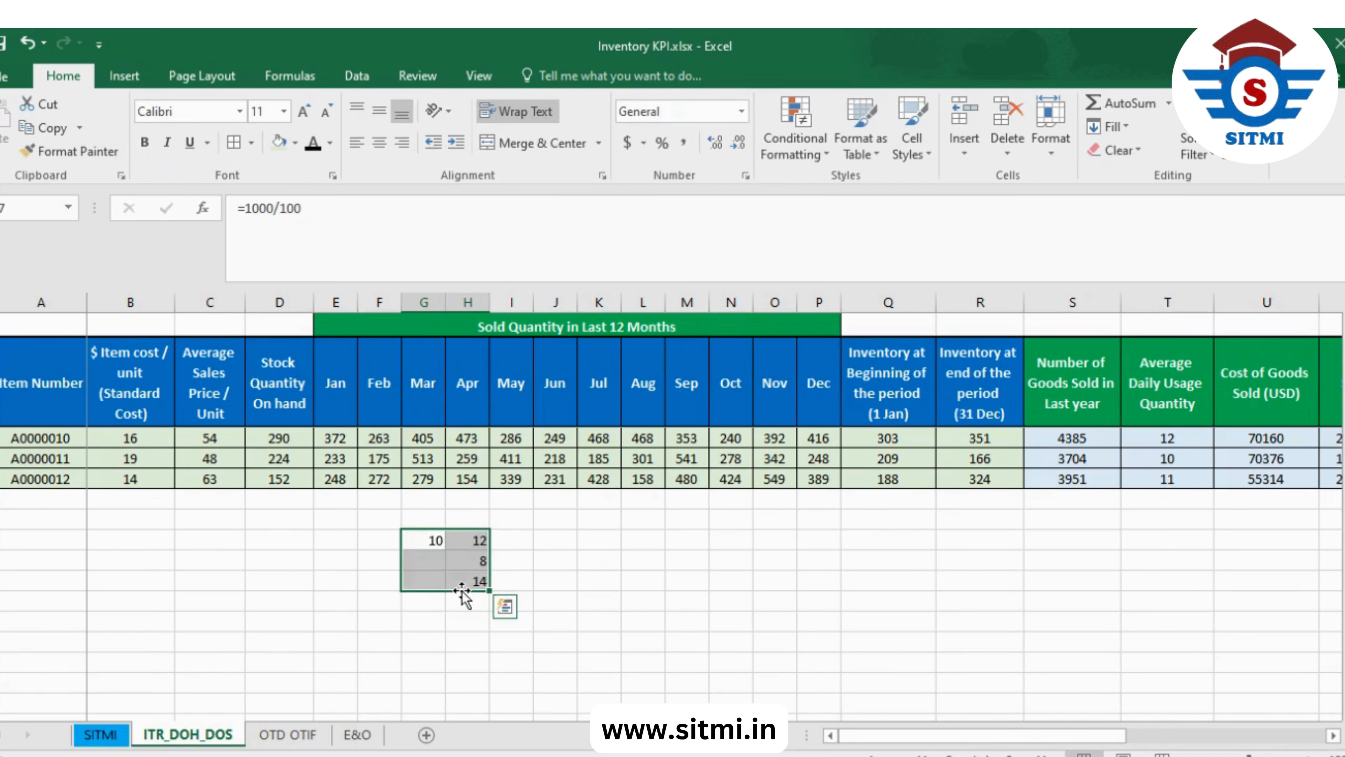
pyautogui.press('Delete')
# Examine the Average Sales Price / Unit and Stock Quantity On hand headers and their values for item A0000001.
pyautogui.scroll(2, 465, 562)
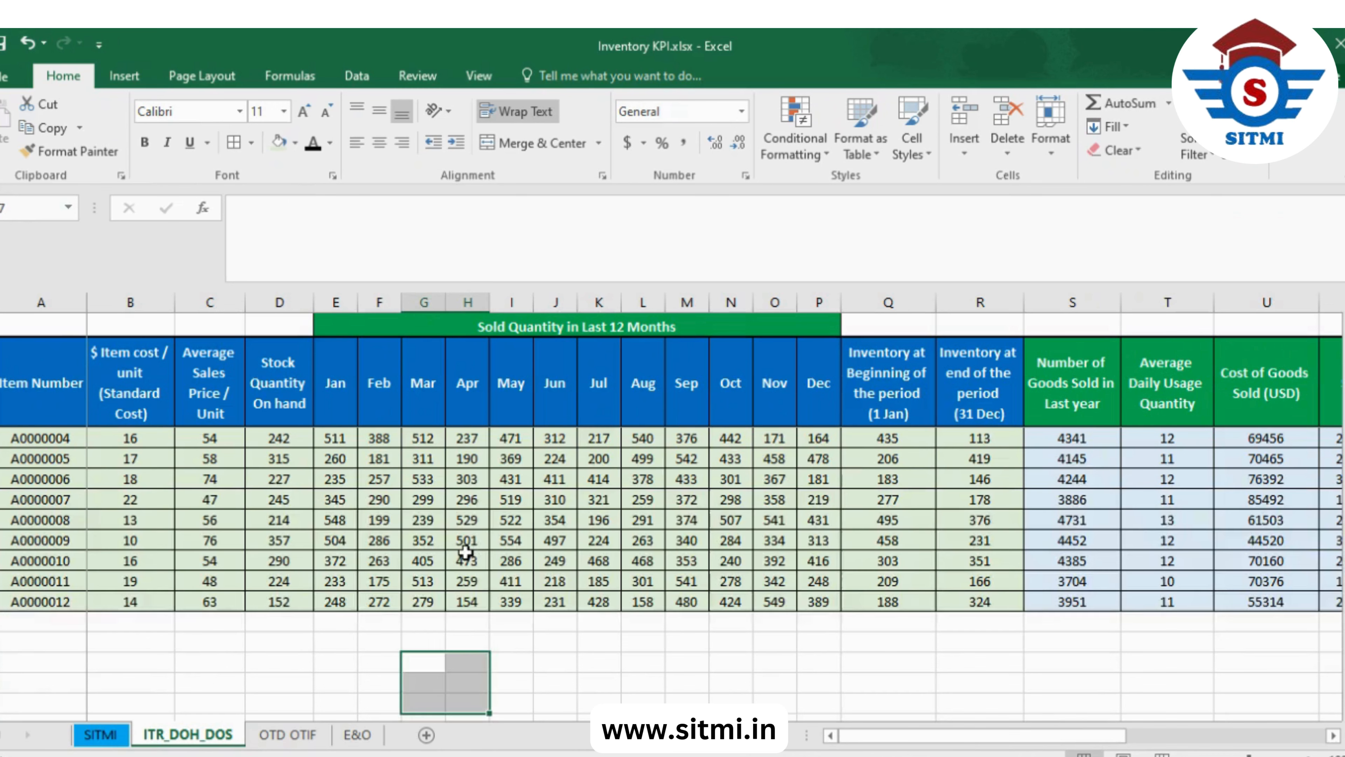
pyautogui.scroll(1, 465, 553)
pyautogui.click(202, 376)
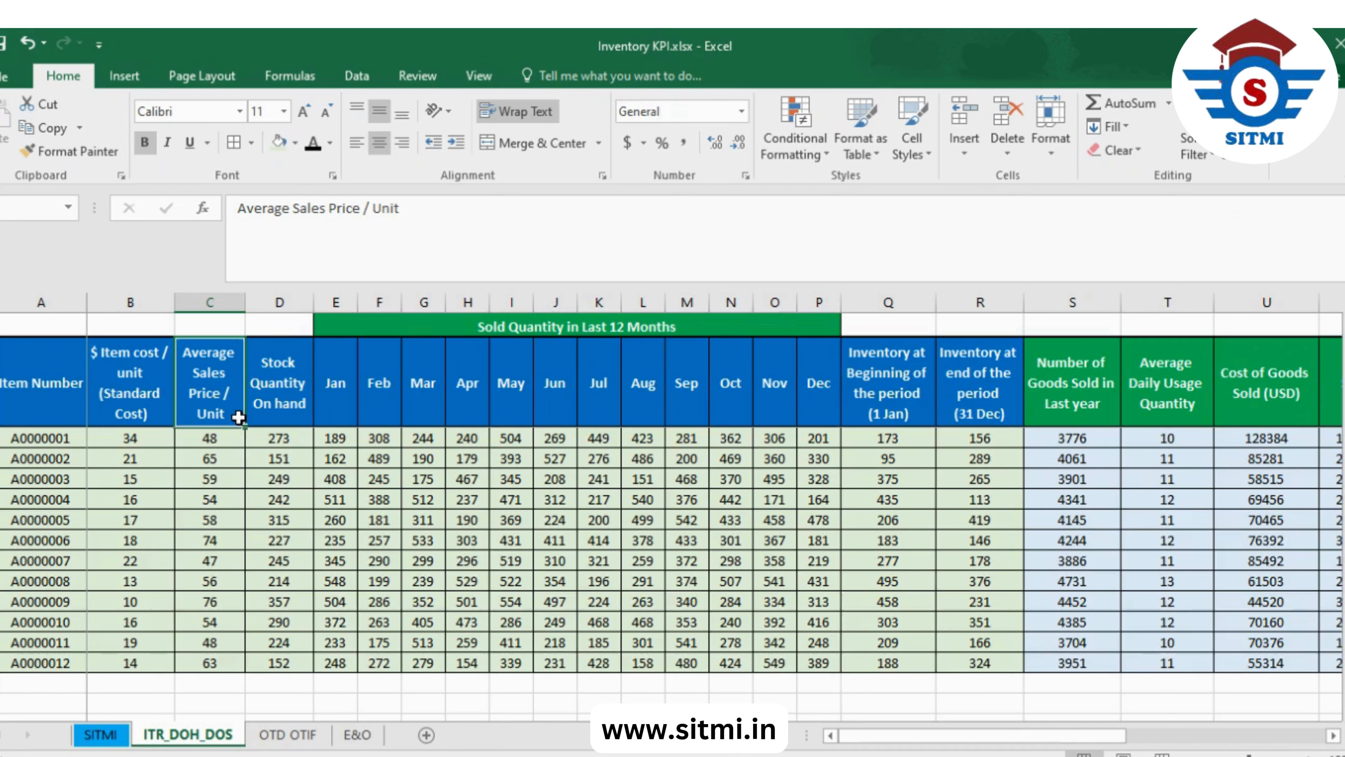
pyautogui.click(220, 439)
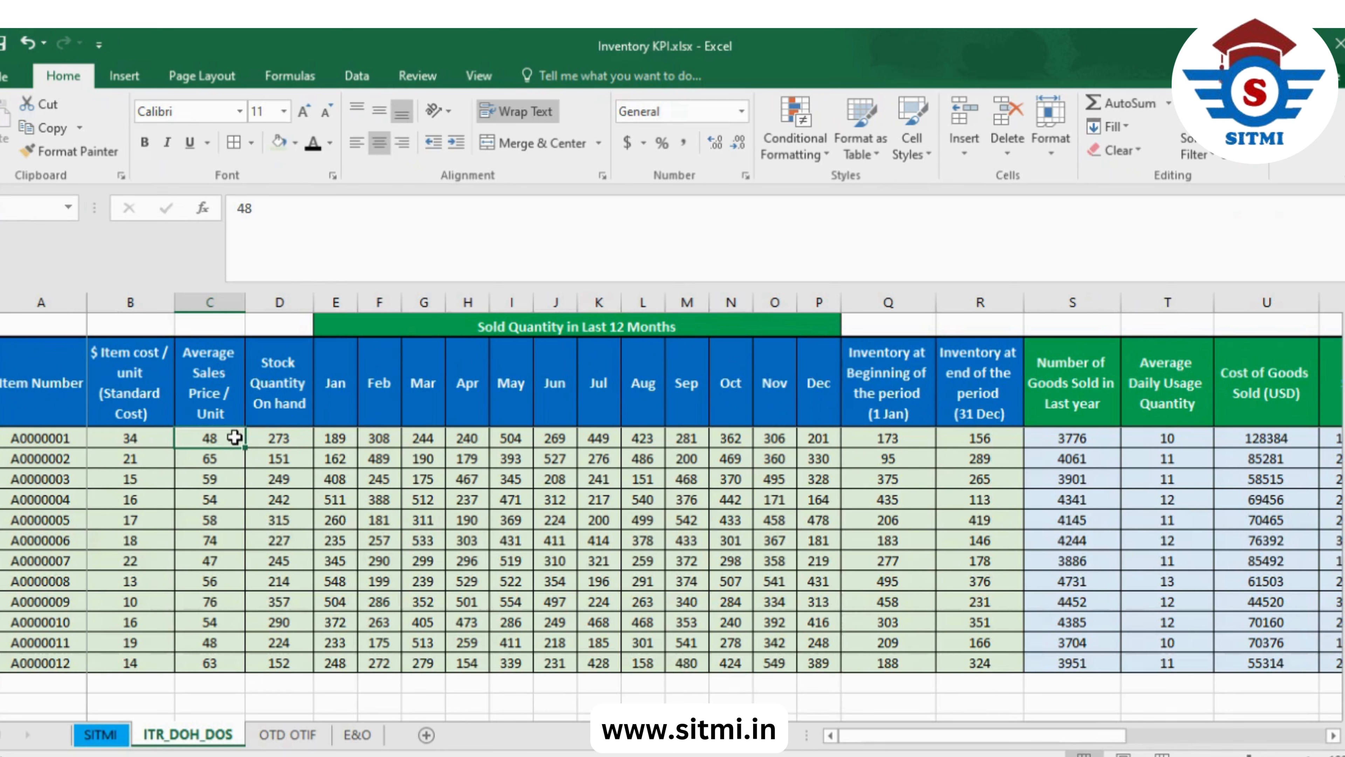
pyautogui.click(270, 394)
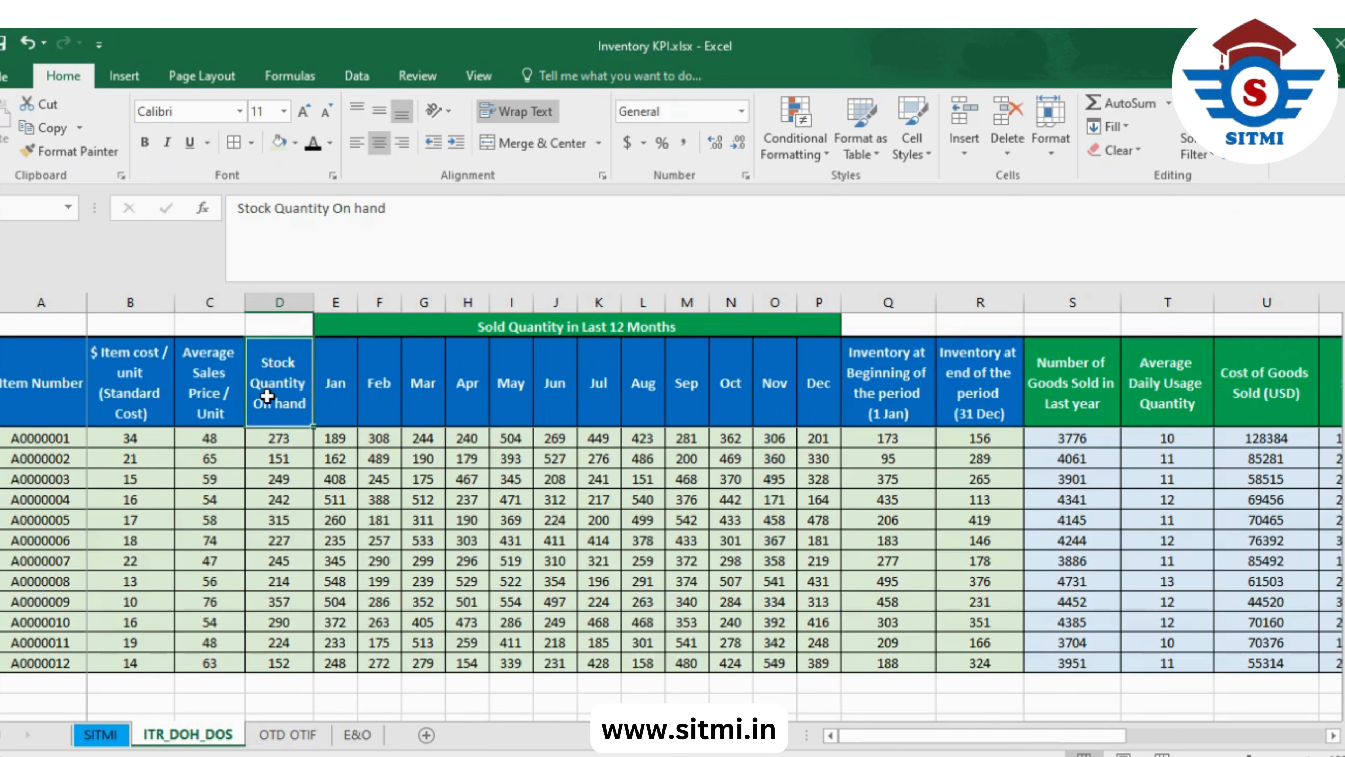
pyautogui.click(275, 437)
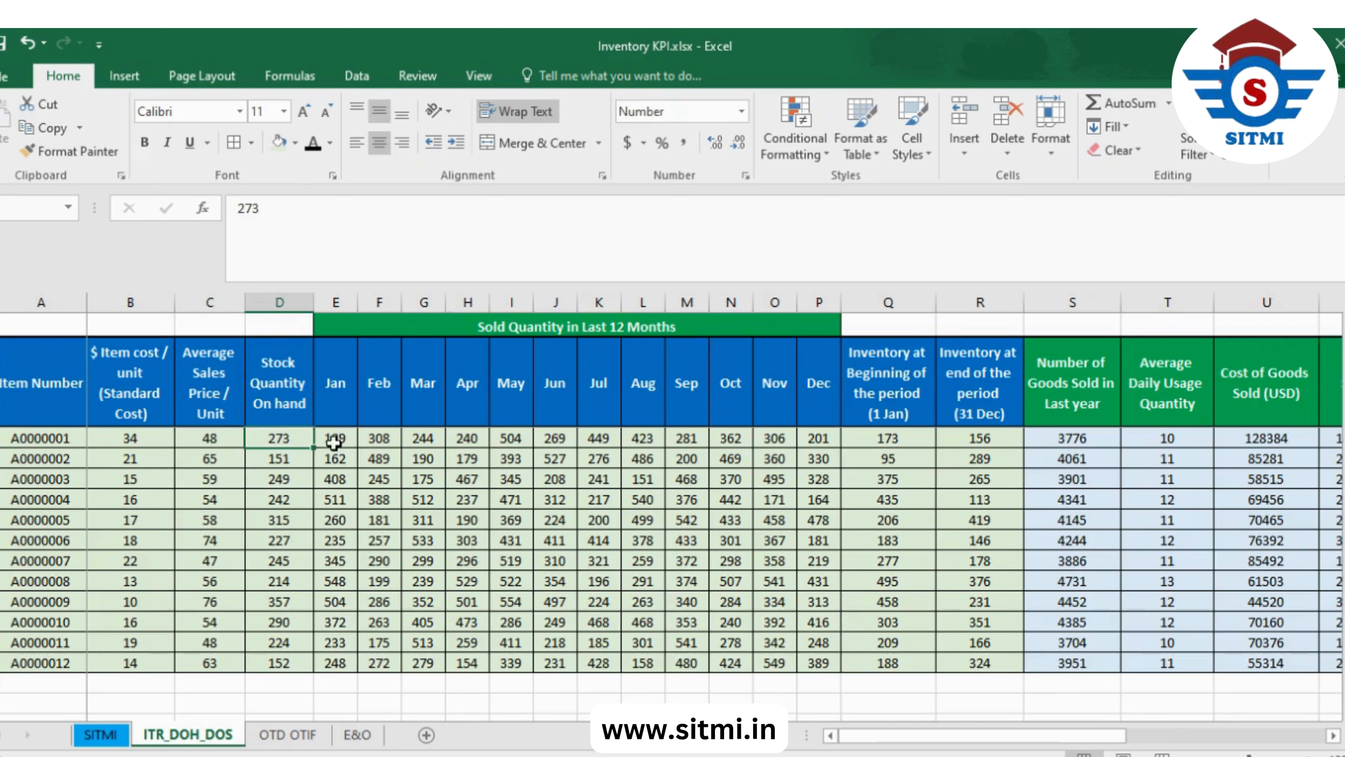
pyautogui.moveTo(848, 735); pyautogui.dragTo(910, 737)
pyautogui.moveTo(994, 742); pyautogui.dragTo(736, 752)
pyautogui.click(287, 405)
pyautogui.click(290, 437)
# Examine the Jan to Dec month headers under Sold Quantity in Last 12 Months.
pyautogui.click(333, 383)
pyautogui.moveTo(333, 382); pyautogui.dragTo(805, 397)
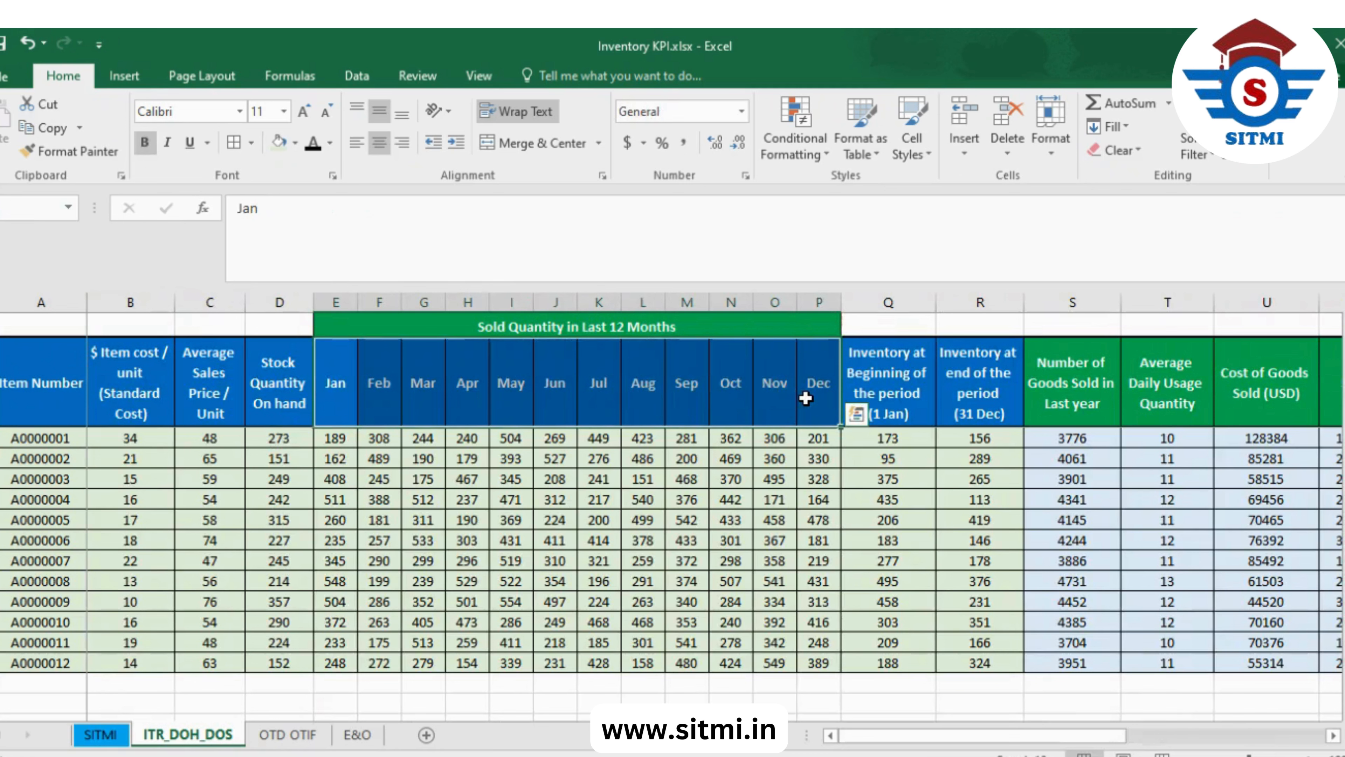
pyautogui.click(813, 380)
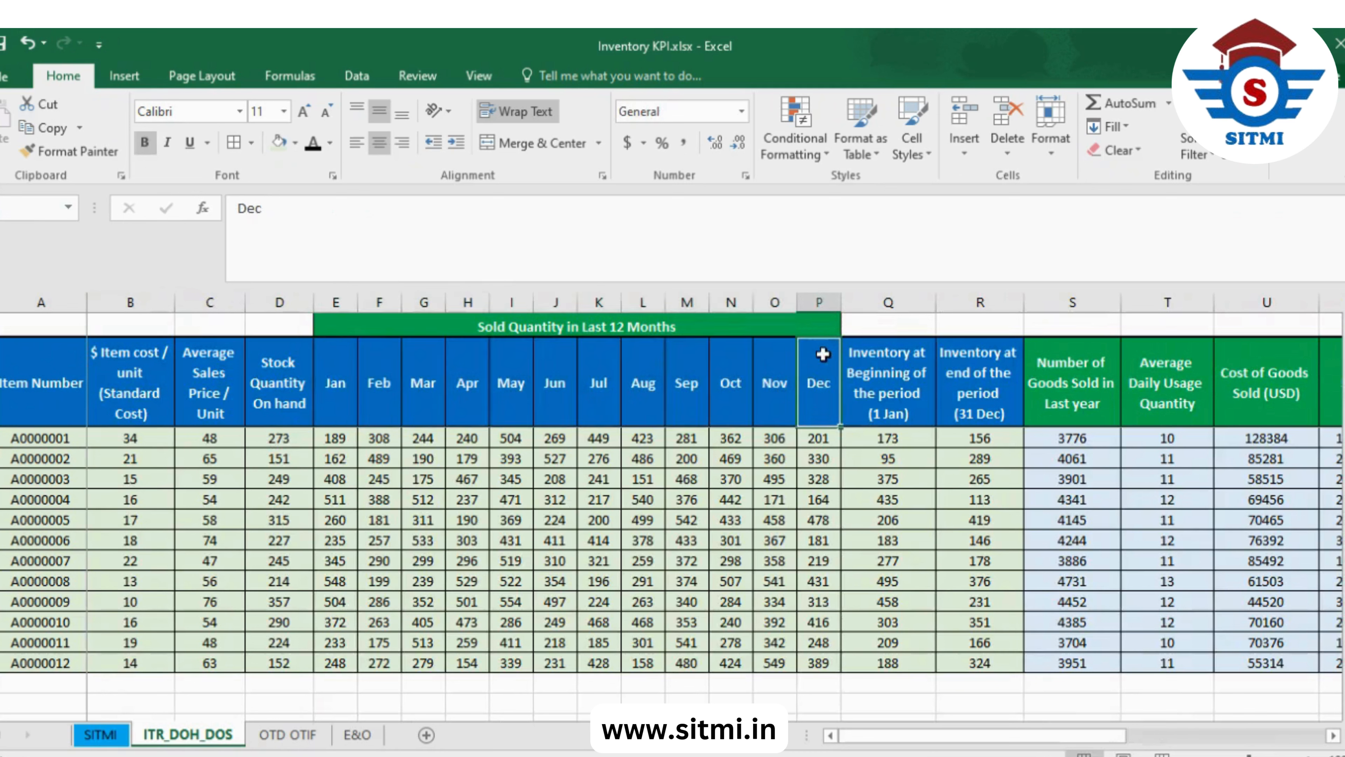
# Enter an extra "Jan" label in Q1 to compare with the twelve month headers, and clear it again.
pyautogui.click(899, 325)
pyautogui.write('Jan')
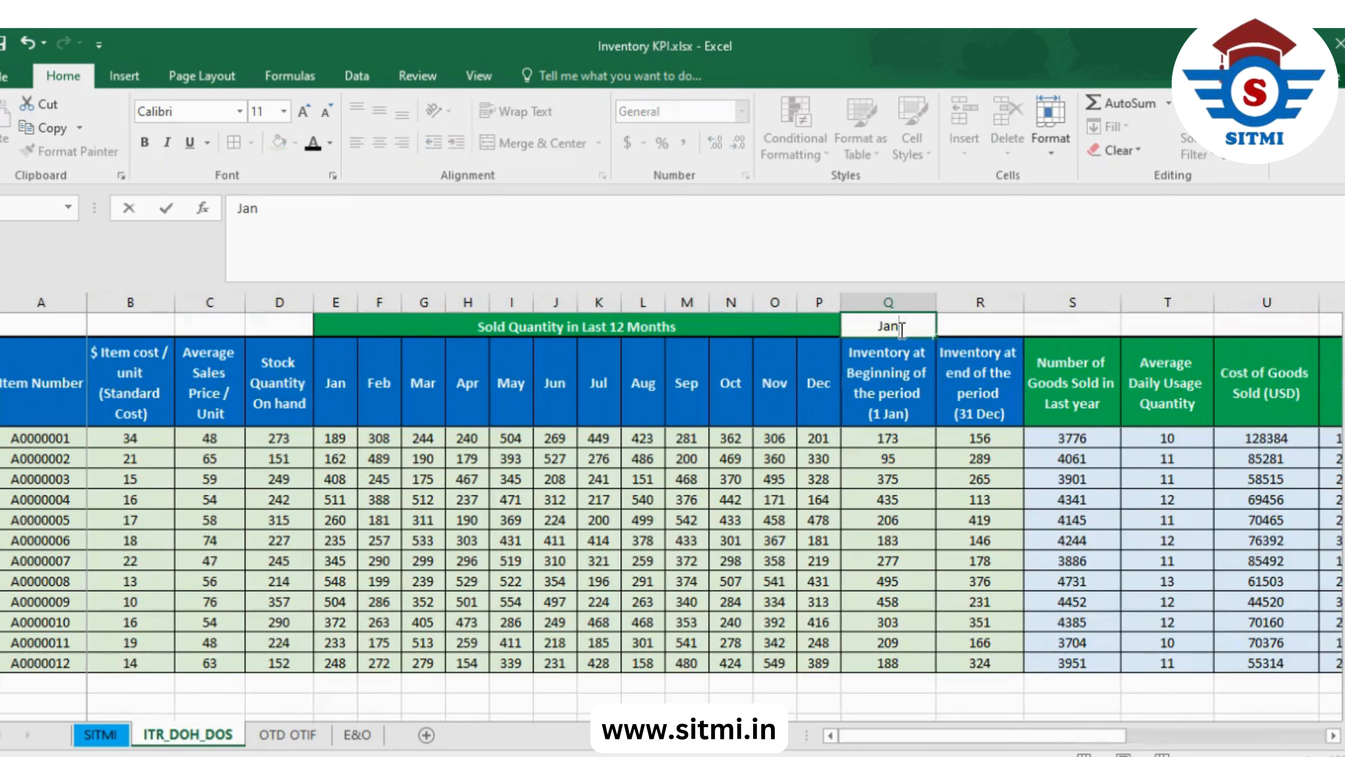
pyautogui.moveTo(337, 383); pyautogui.dragTo(801, 385)
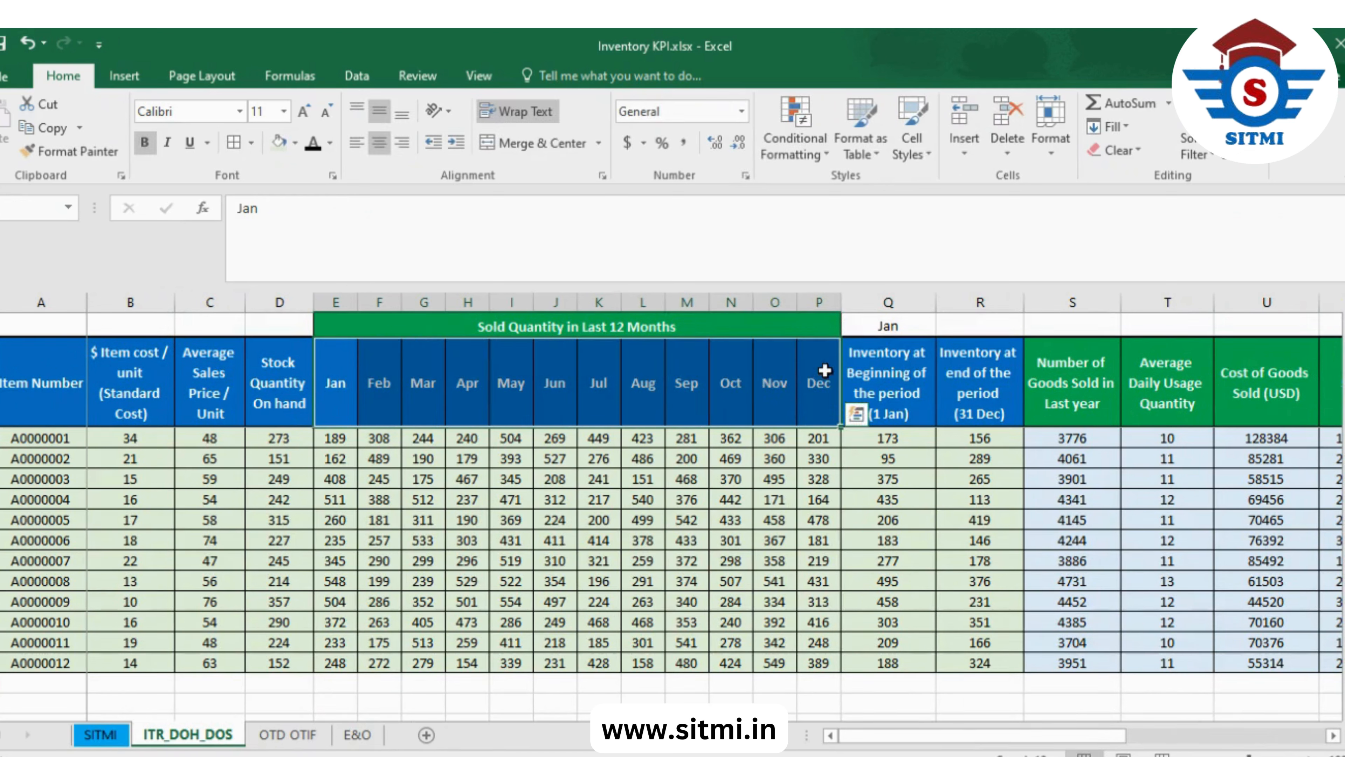
pyautogui.click(871, 326)
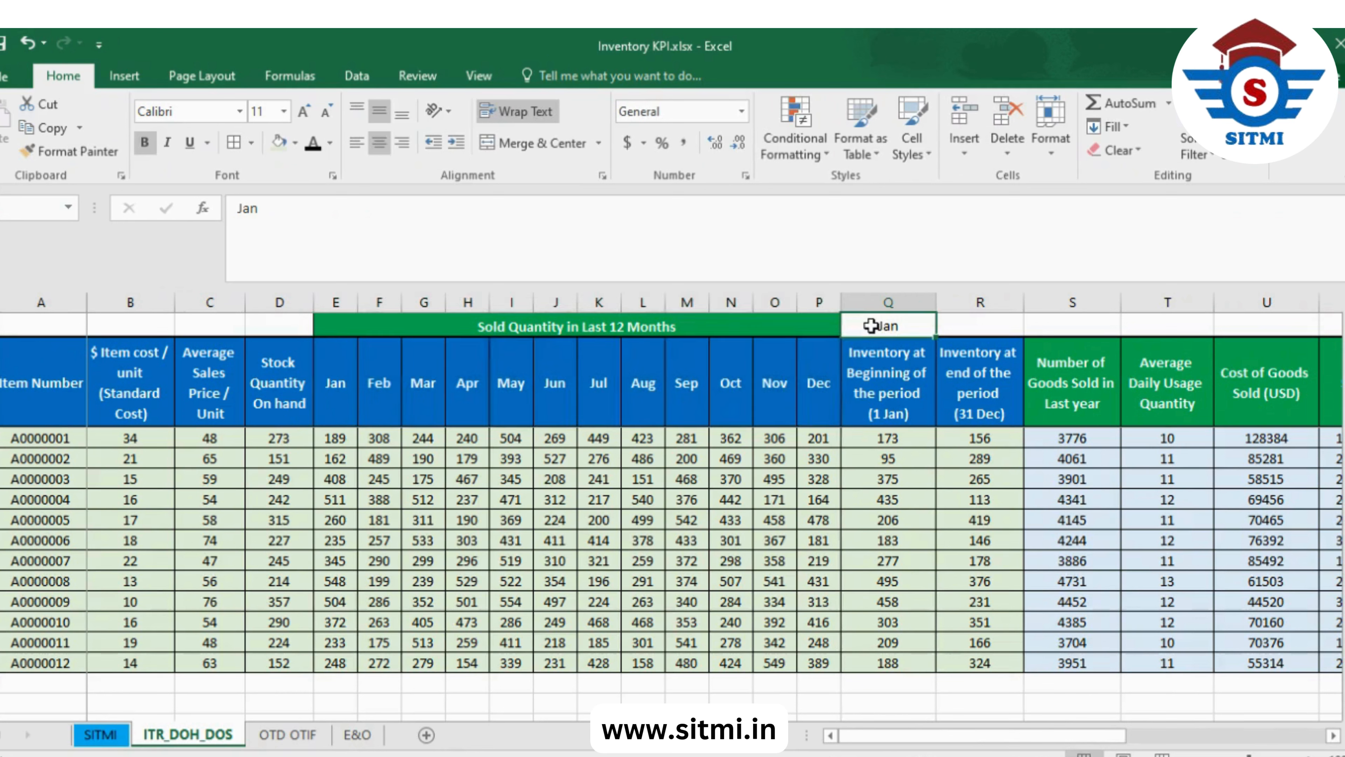
pyautogui.press('Delete')
# Examine item A0000001's monthly sold quantities, the month headers, and its inventory at the beginning of the period.
pyautogui.moveTo(347, 431); pyautogui.dragTo(822, 438)
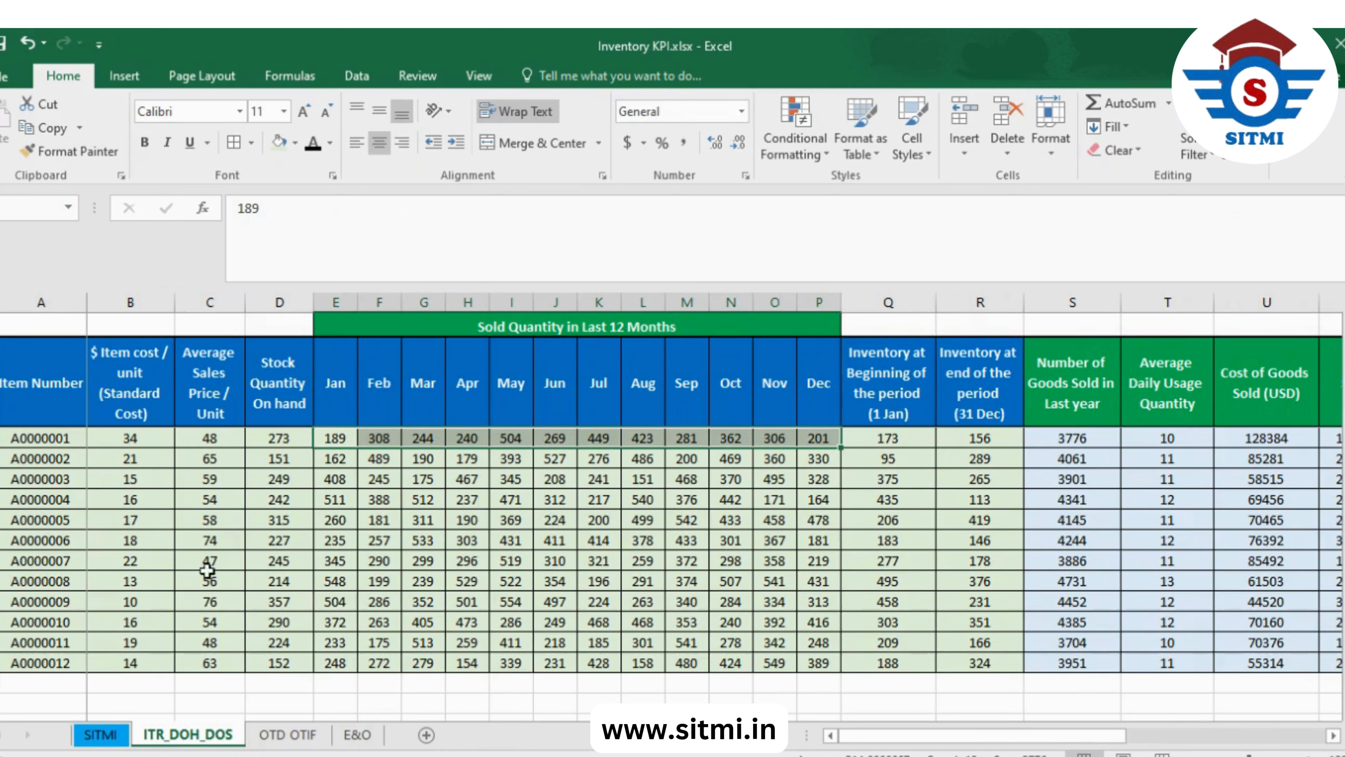
pyautogui.click(903, 403)
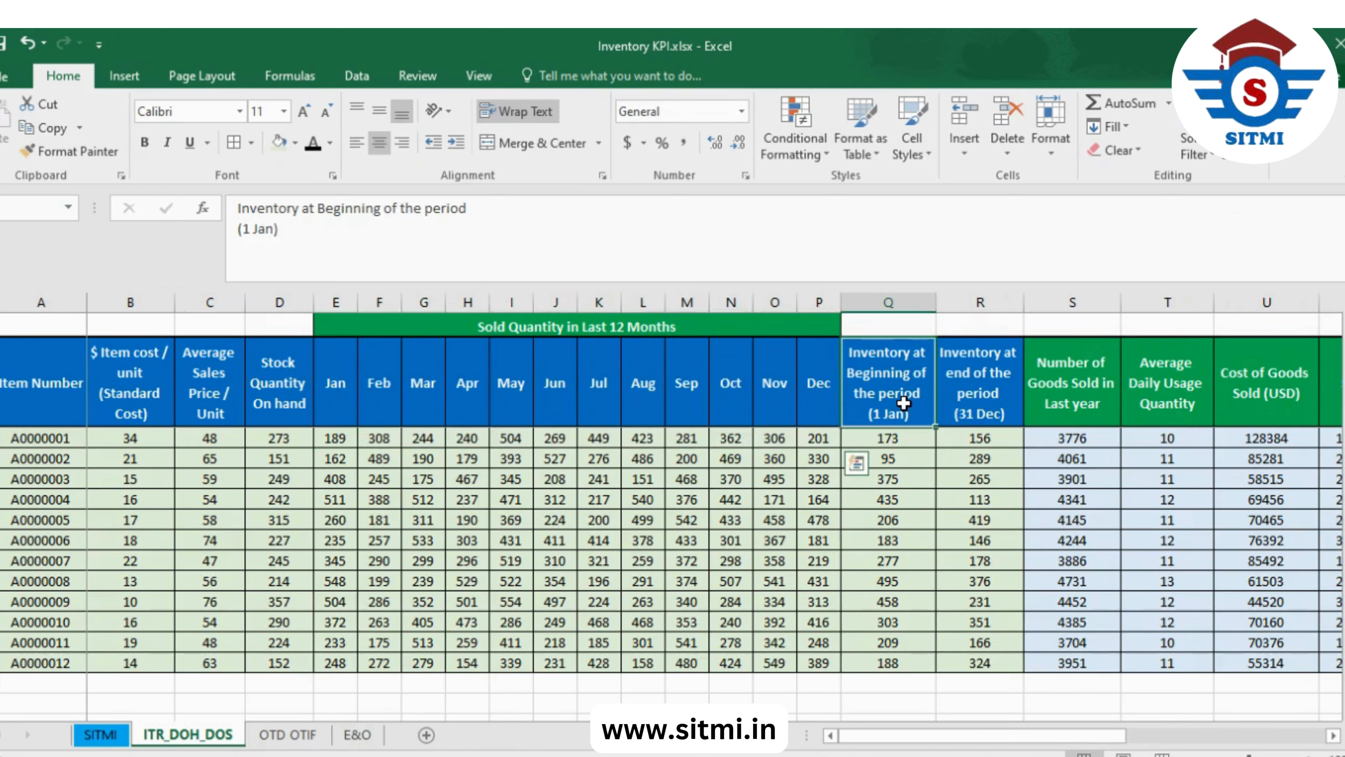
pyautogui.moveTo(335, 392); pyautogui.dragTo(818, 401)
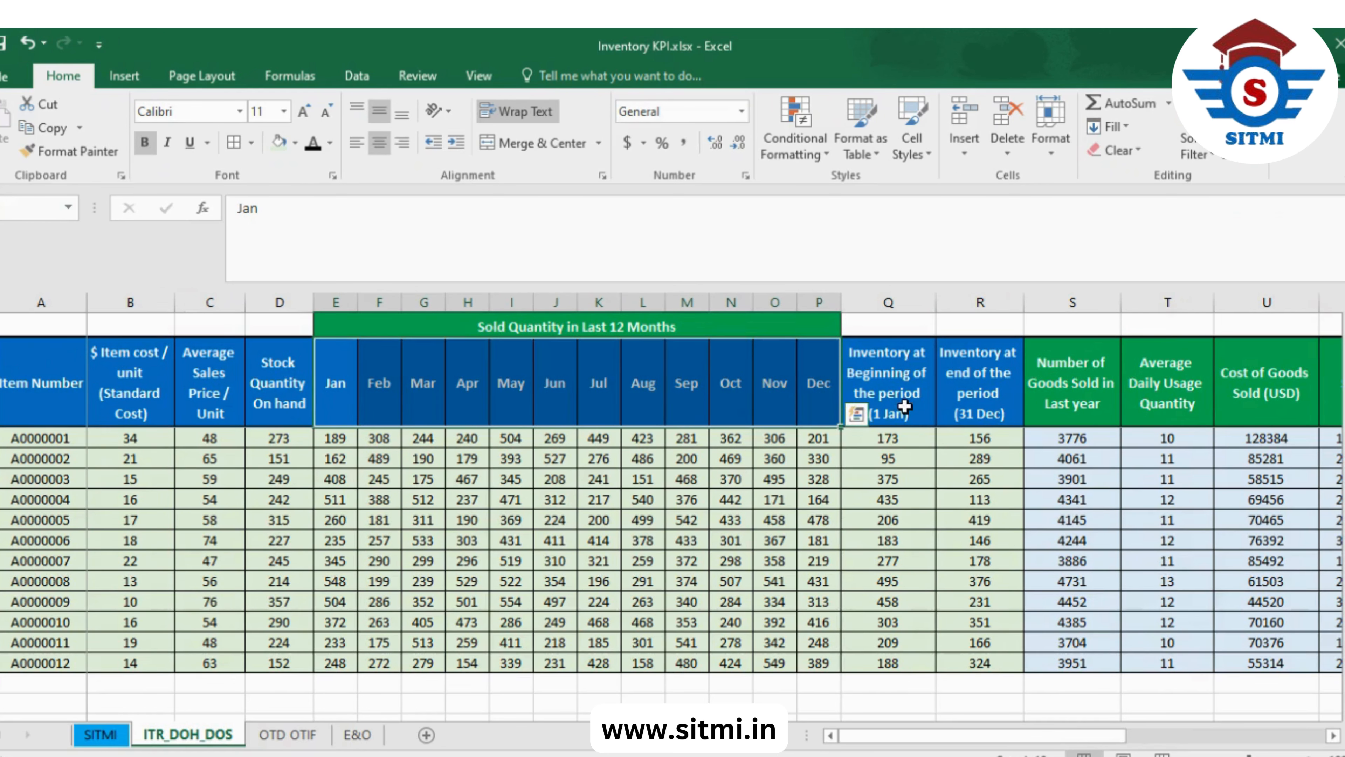
pyautogui.moveTo(1043, 735); pyautogui.dragTo(1072, 742)
pyautogui.click(899, 410)
pyautogui.click(908, 441)
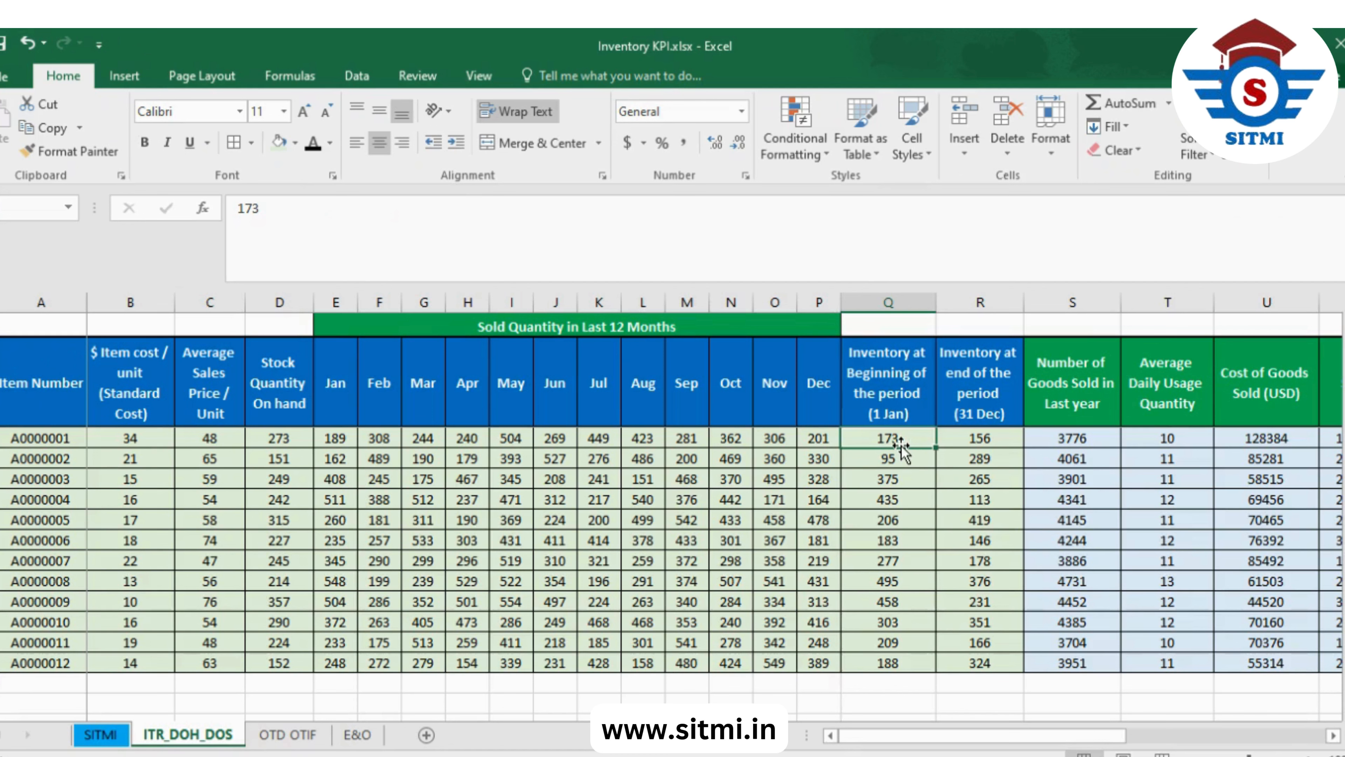
# Examine the beginning and end of period inventory columns for all items, and the input headers from column A to R.
pyautogui.click(977, 394)
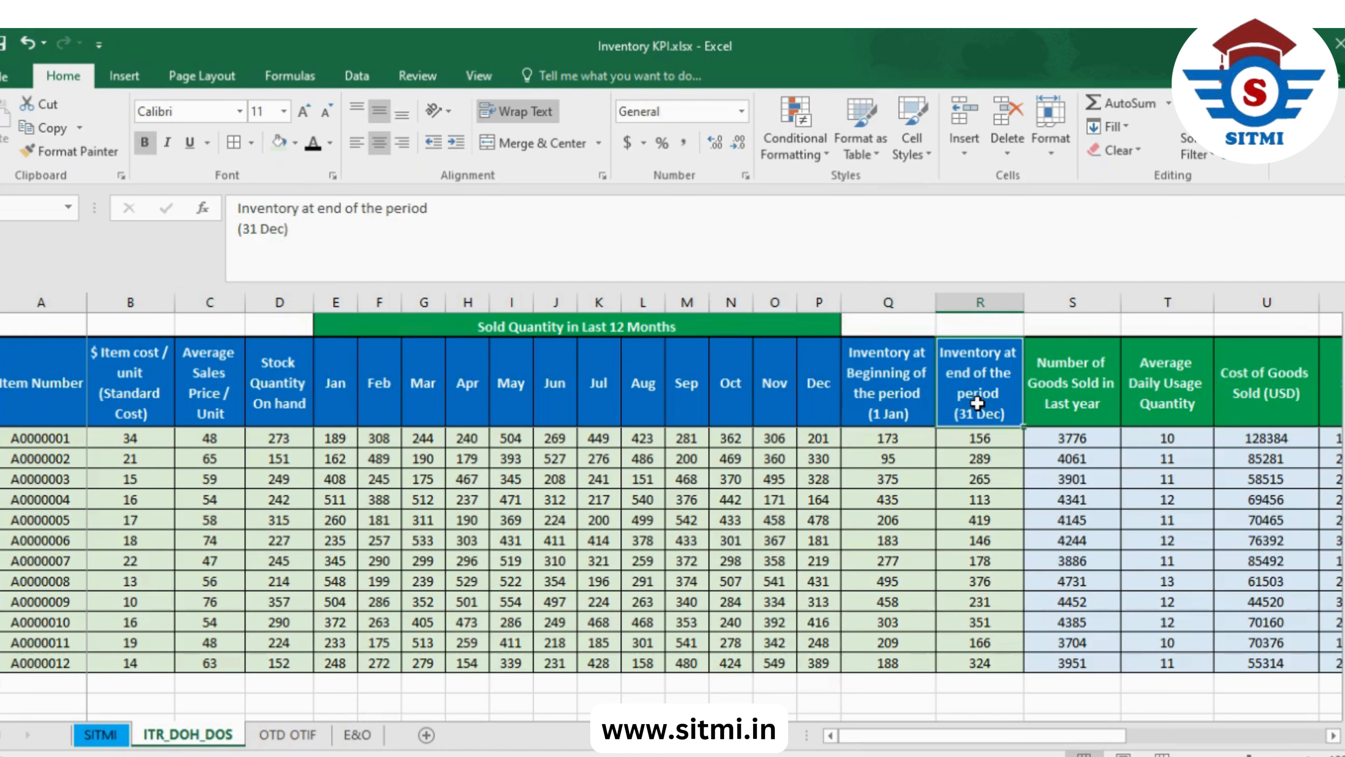
pyautogui.click(967, 445)
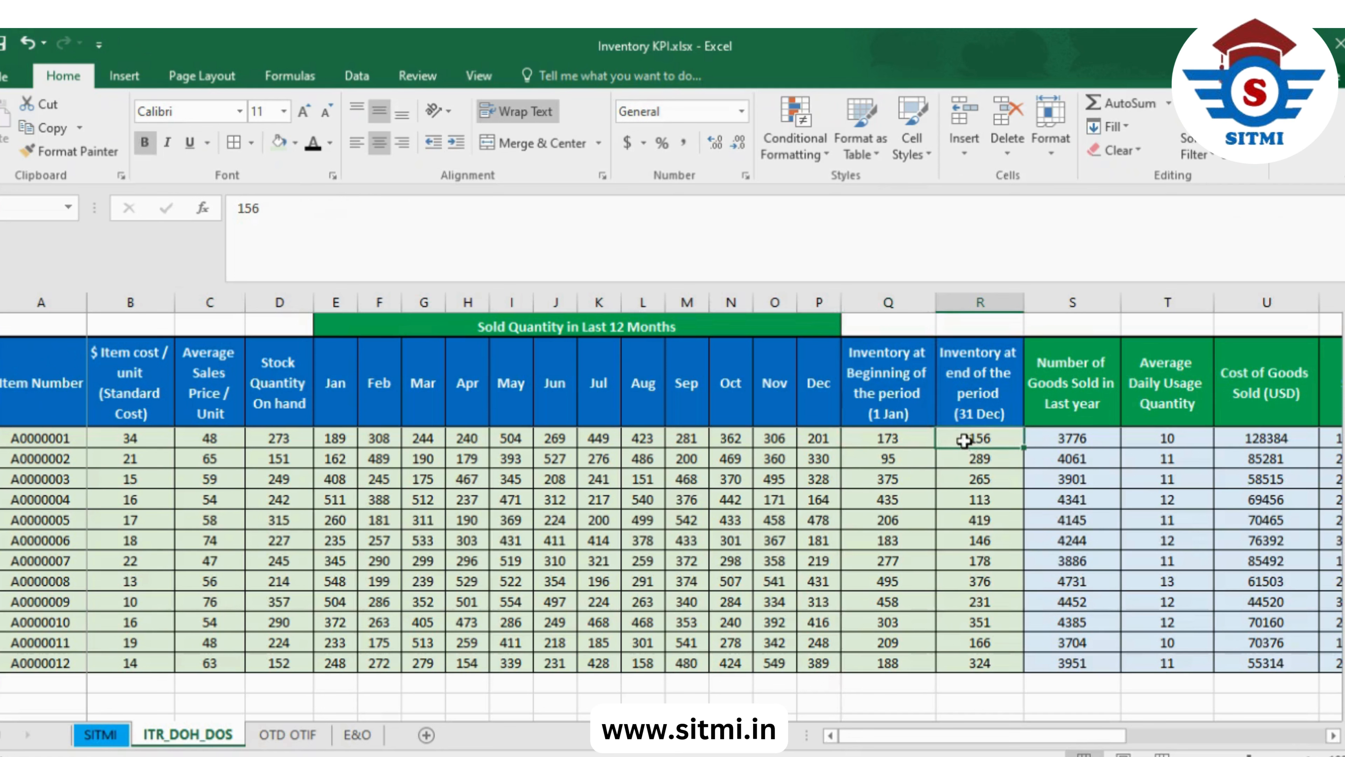
pyautogui.click(894, 415)
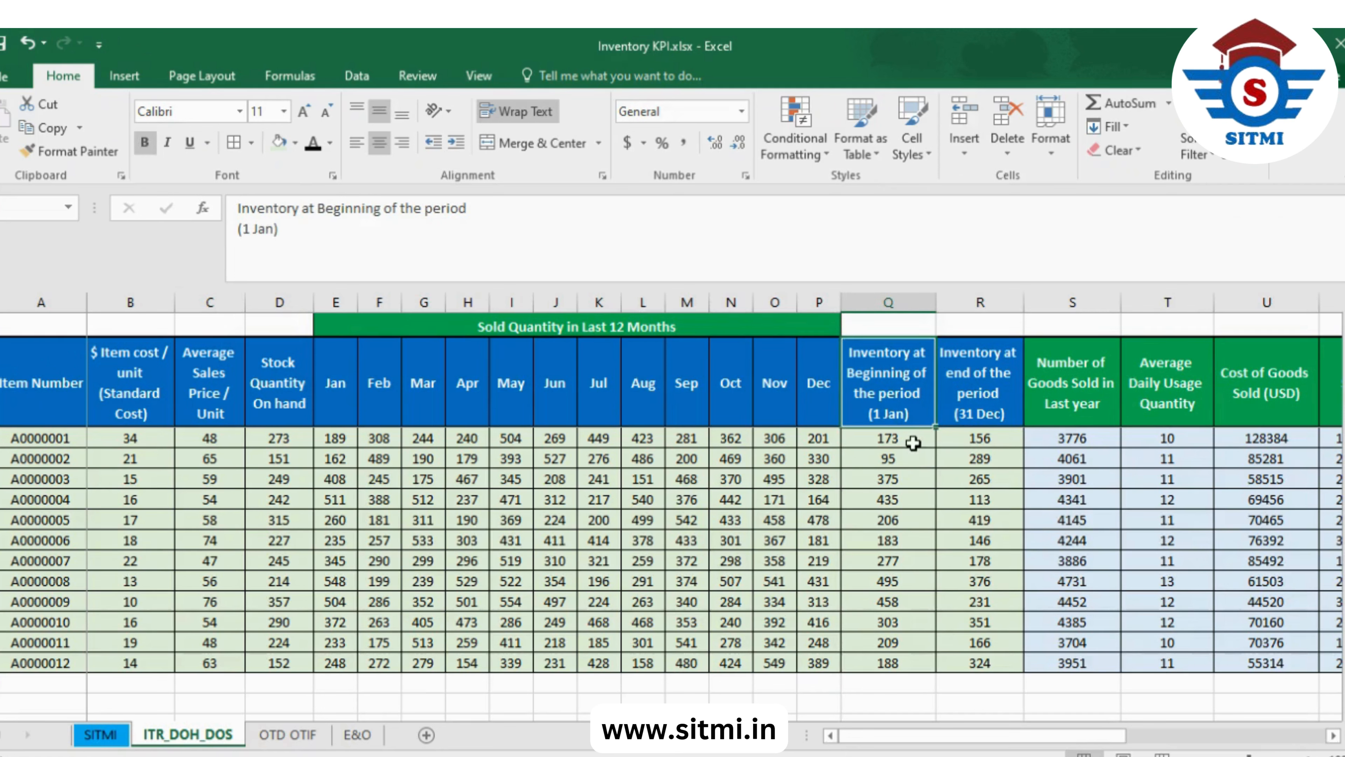
pyautogui.moveTo(912, 444); pyautogui.dragTo(906, 641)
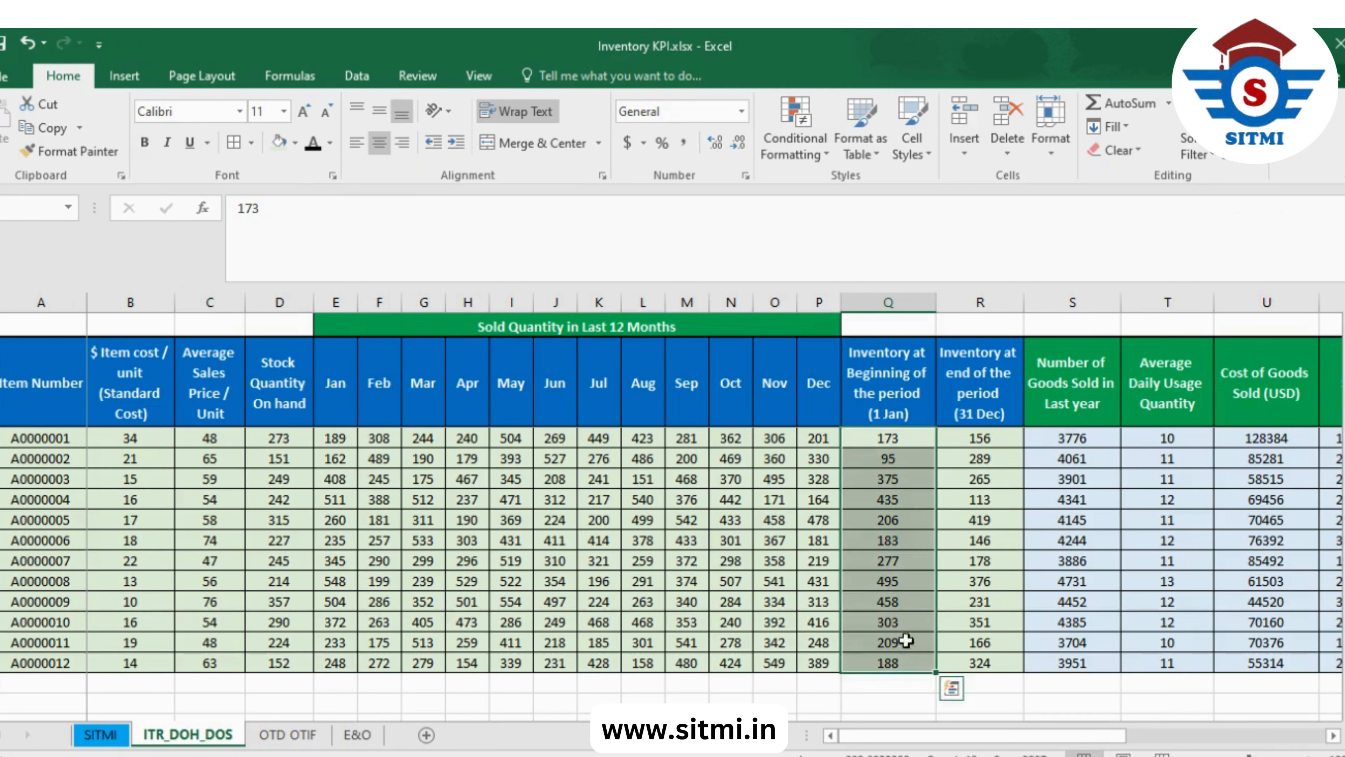
pyautogui.click(954, 418)
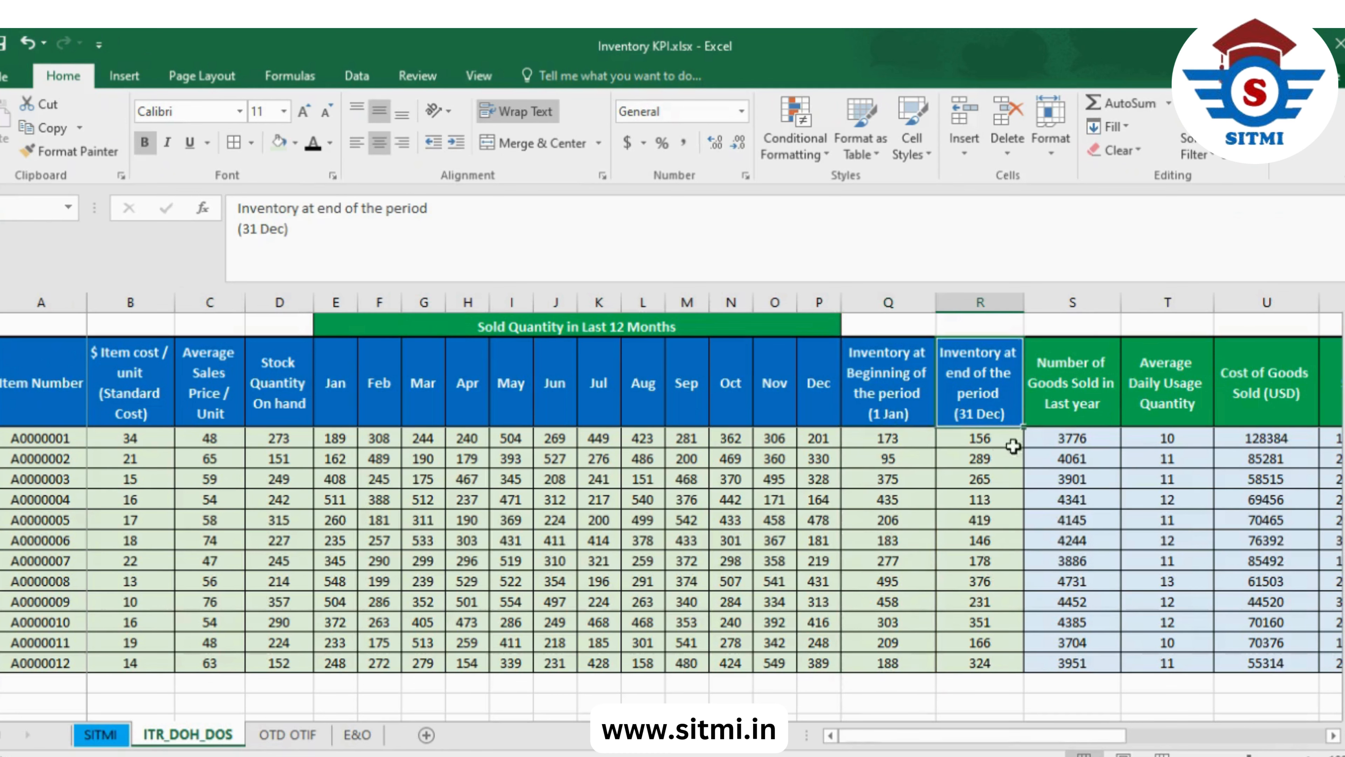
pyautogui.moveTo(1006, 444); pyautogui.dragTo(992, 663)
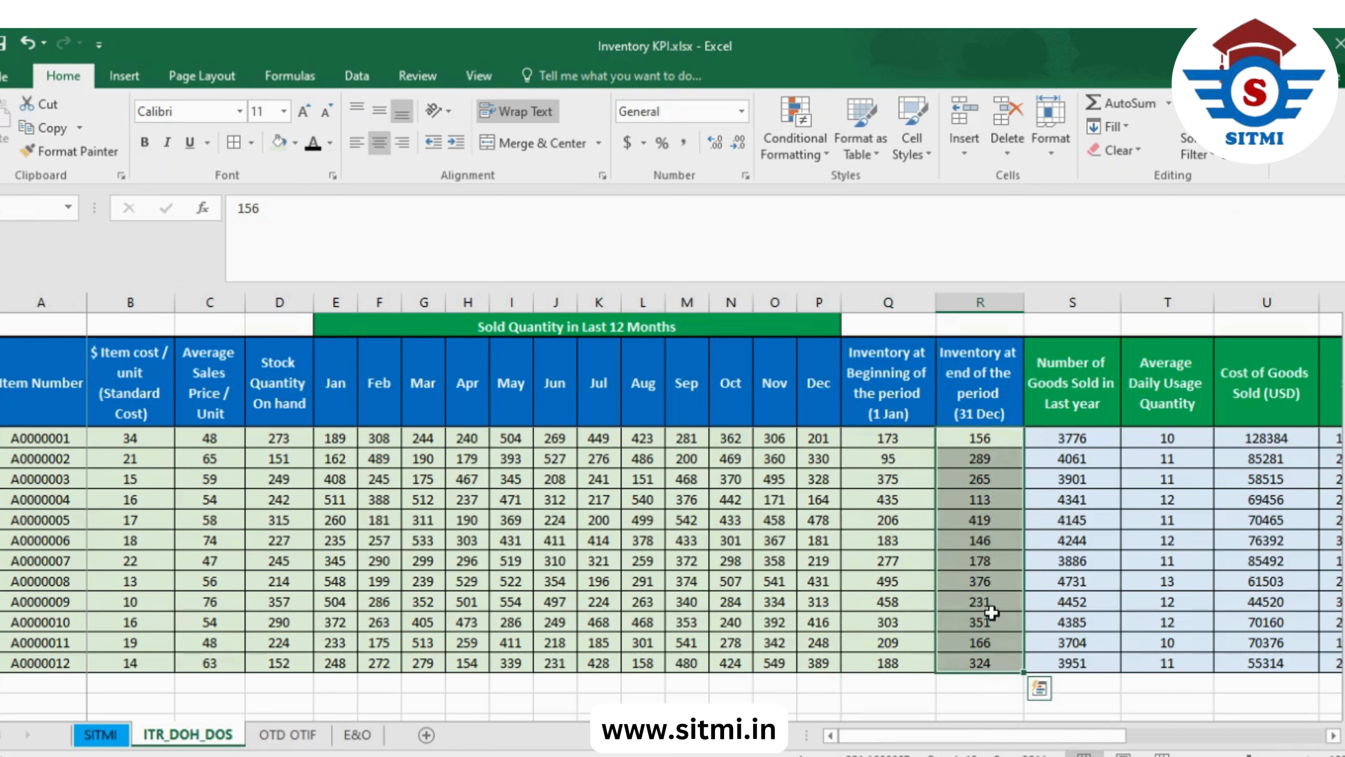
pyautogui.moveTo(994, 373); pyautogui.dragTo(3, 395)
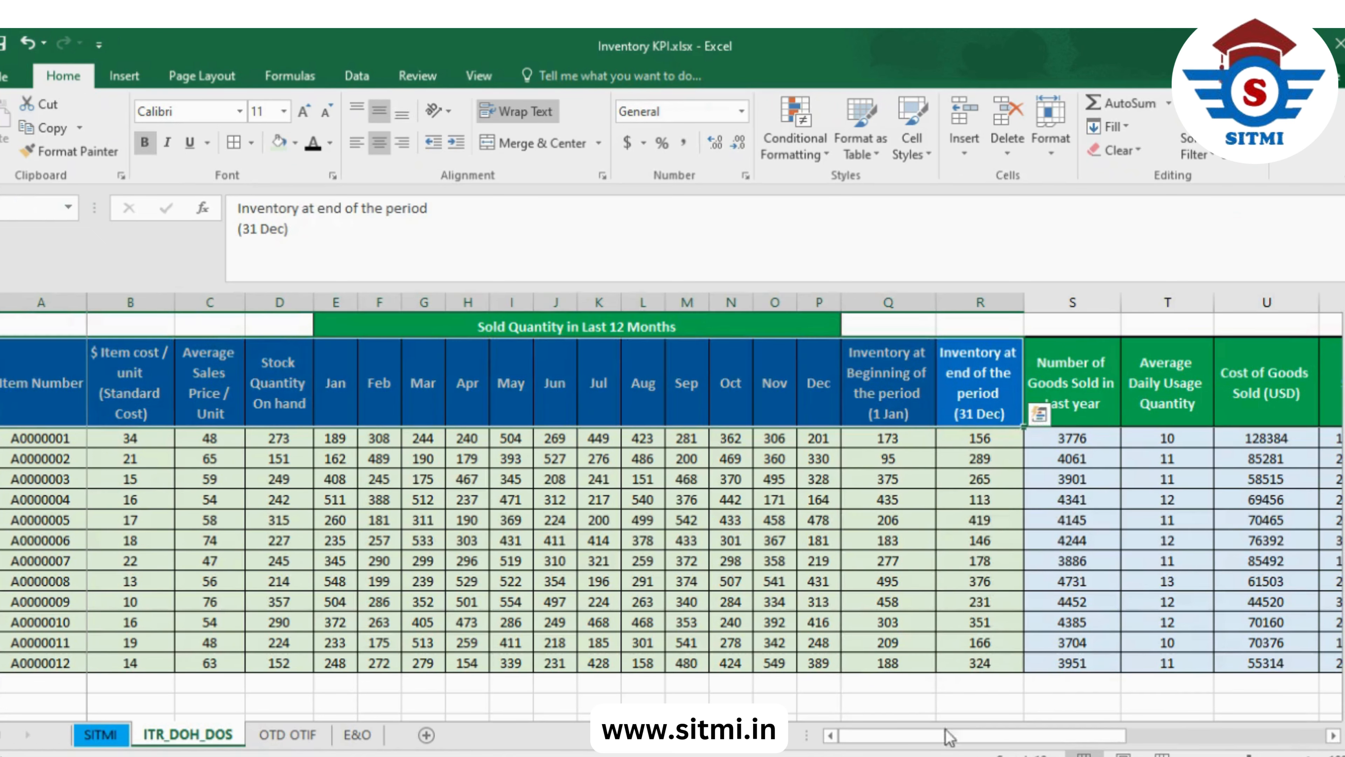
# Examine the Number of Goods Sold in Last year formula for item A0000001 against the monthly sold quantities.
pyautogui.moveTo(961, 737); pyautogui.dragTo(1120, 738)
pyautogui.click(594, 420)
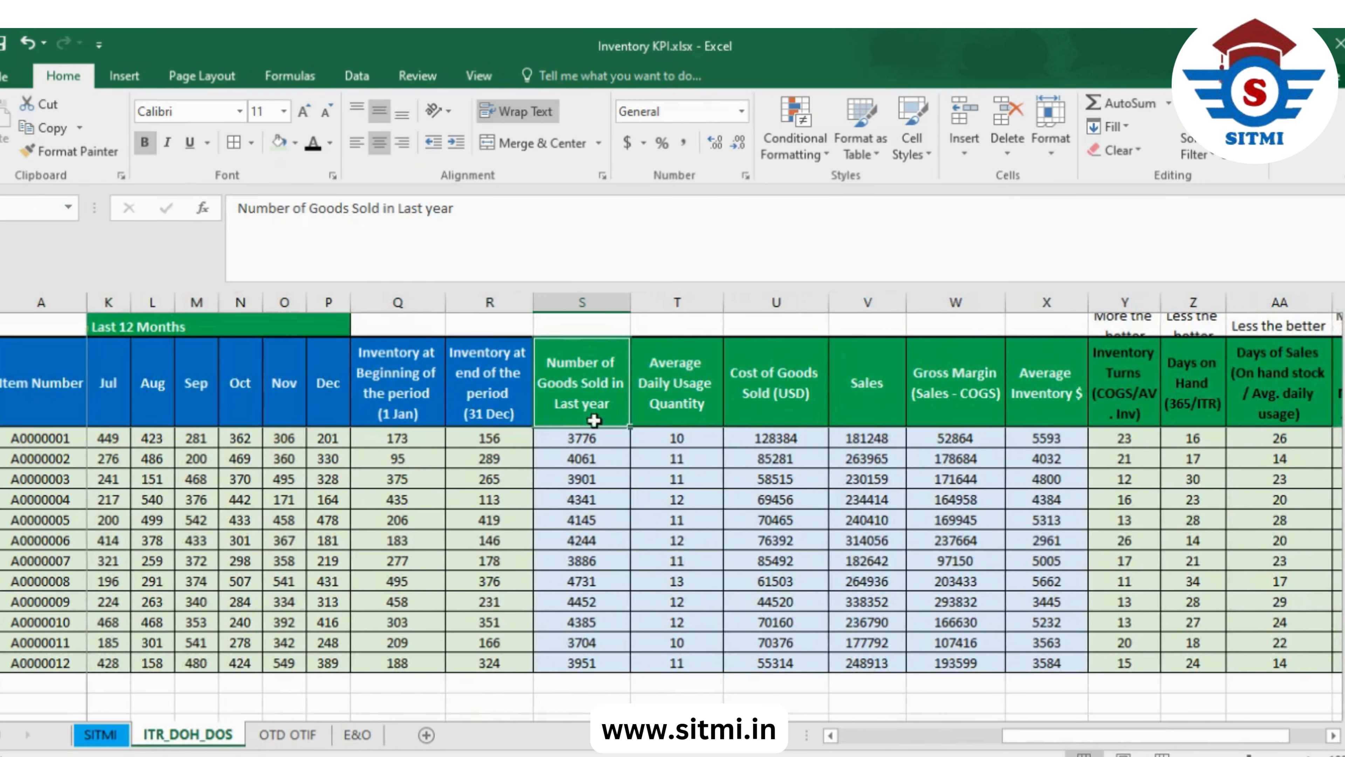
pyautogui.click(596, 437)
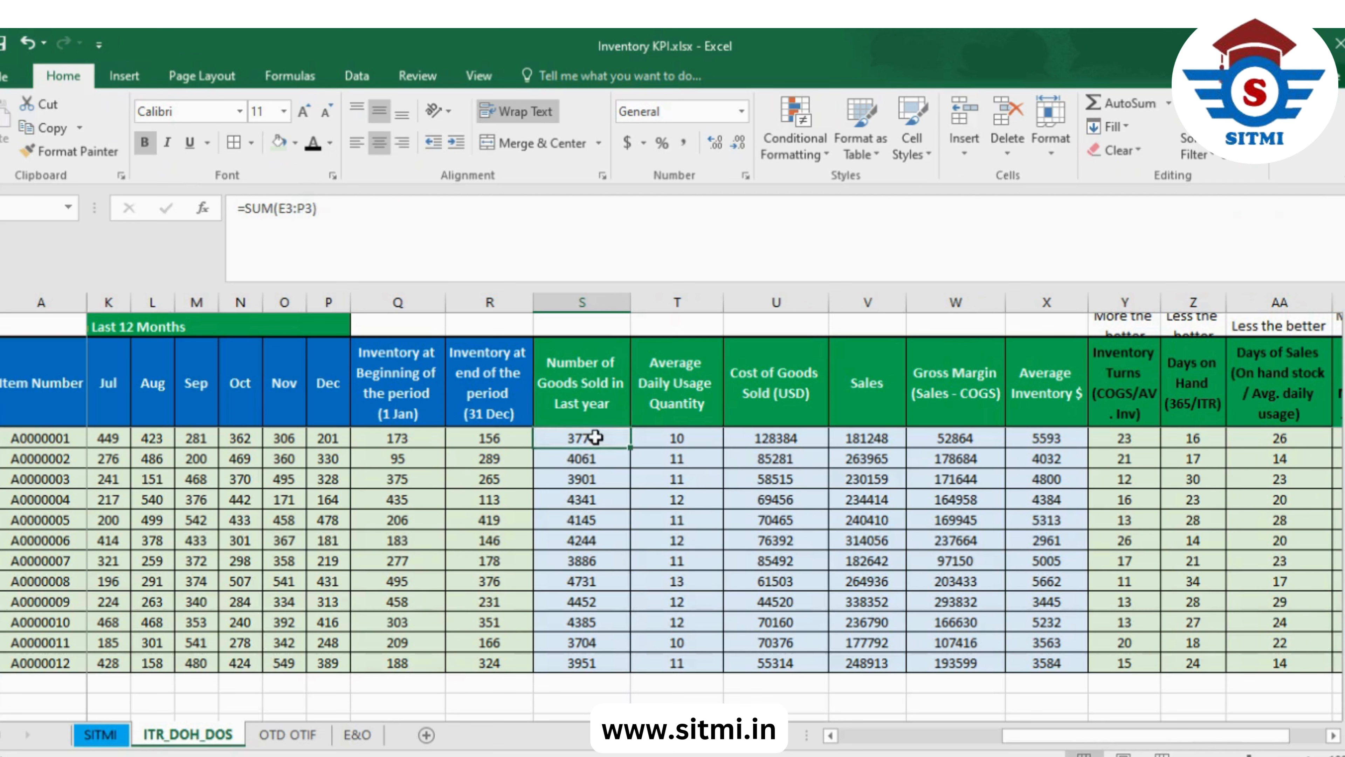
pyautogui.press('Right')
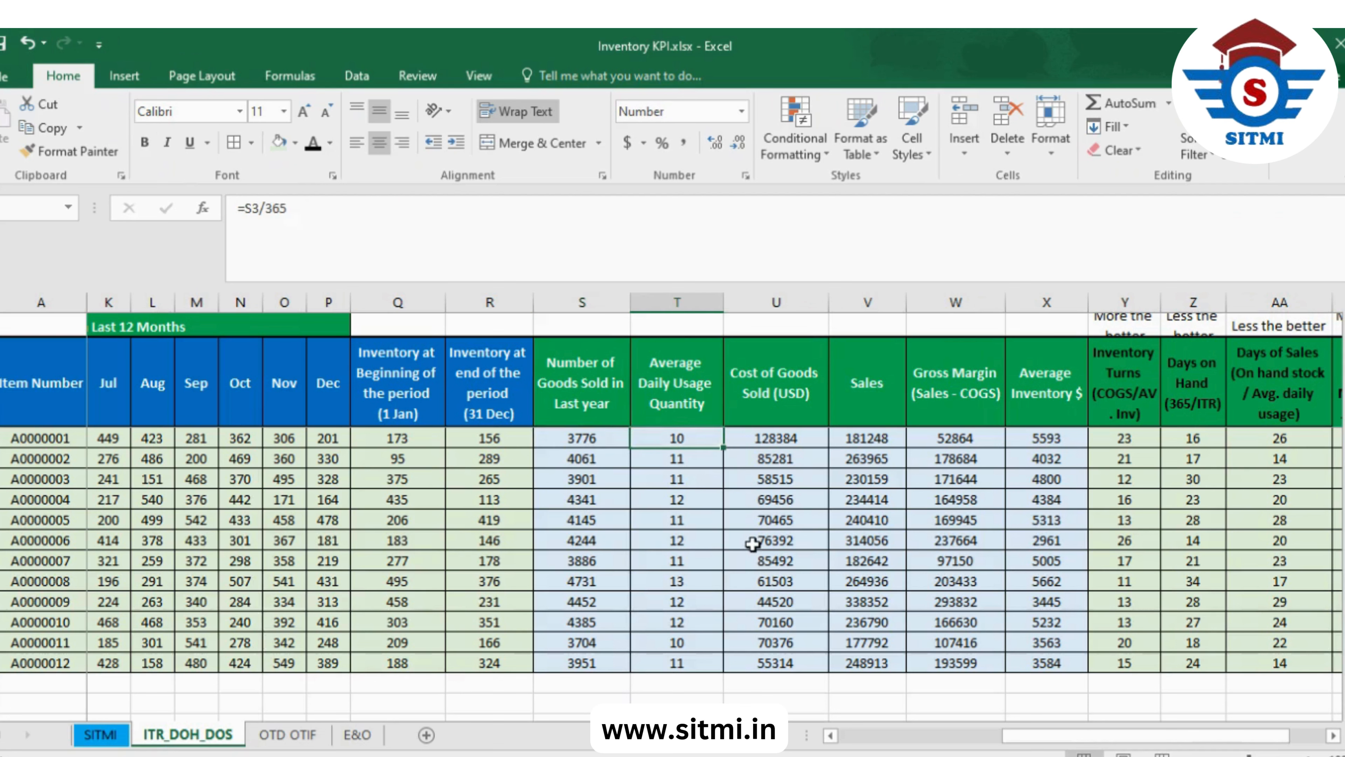
pyautogui.press('Left')
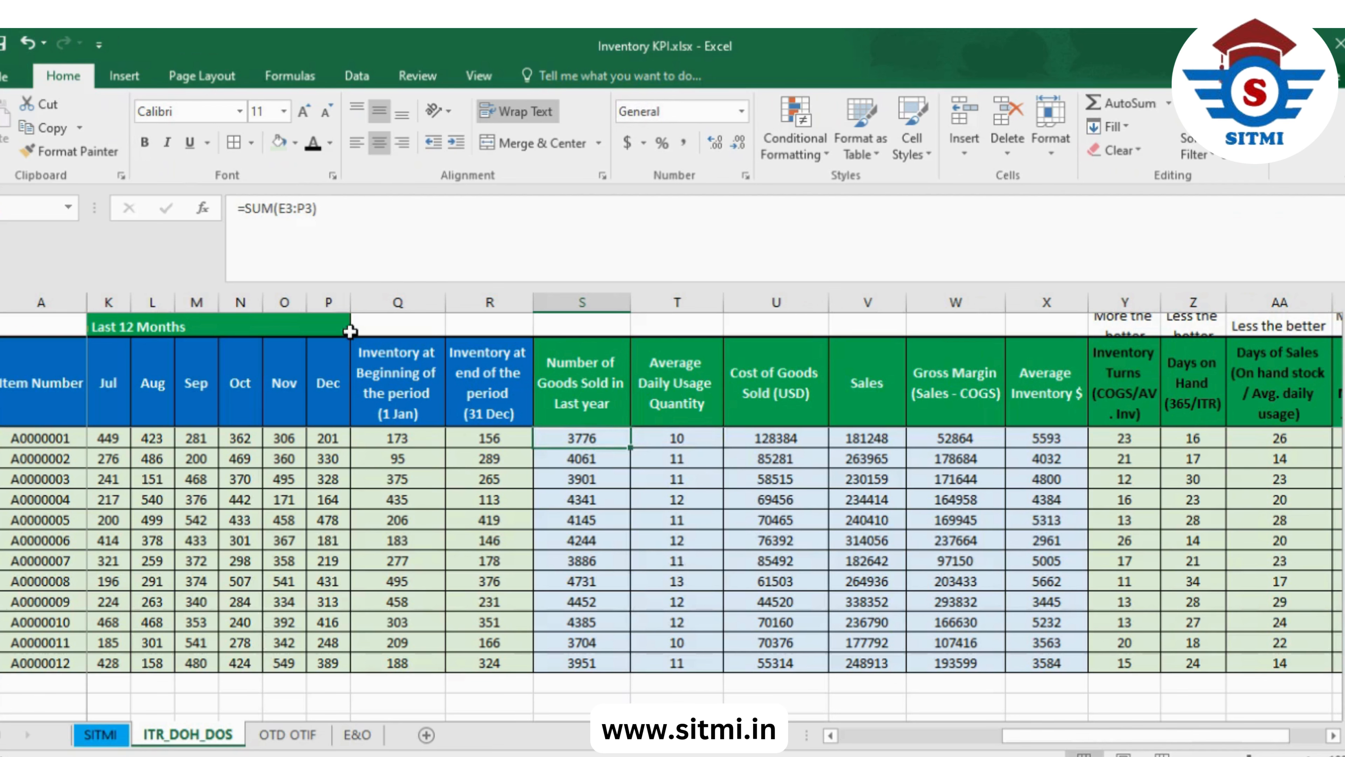
pyautogui.click(903, 737)
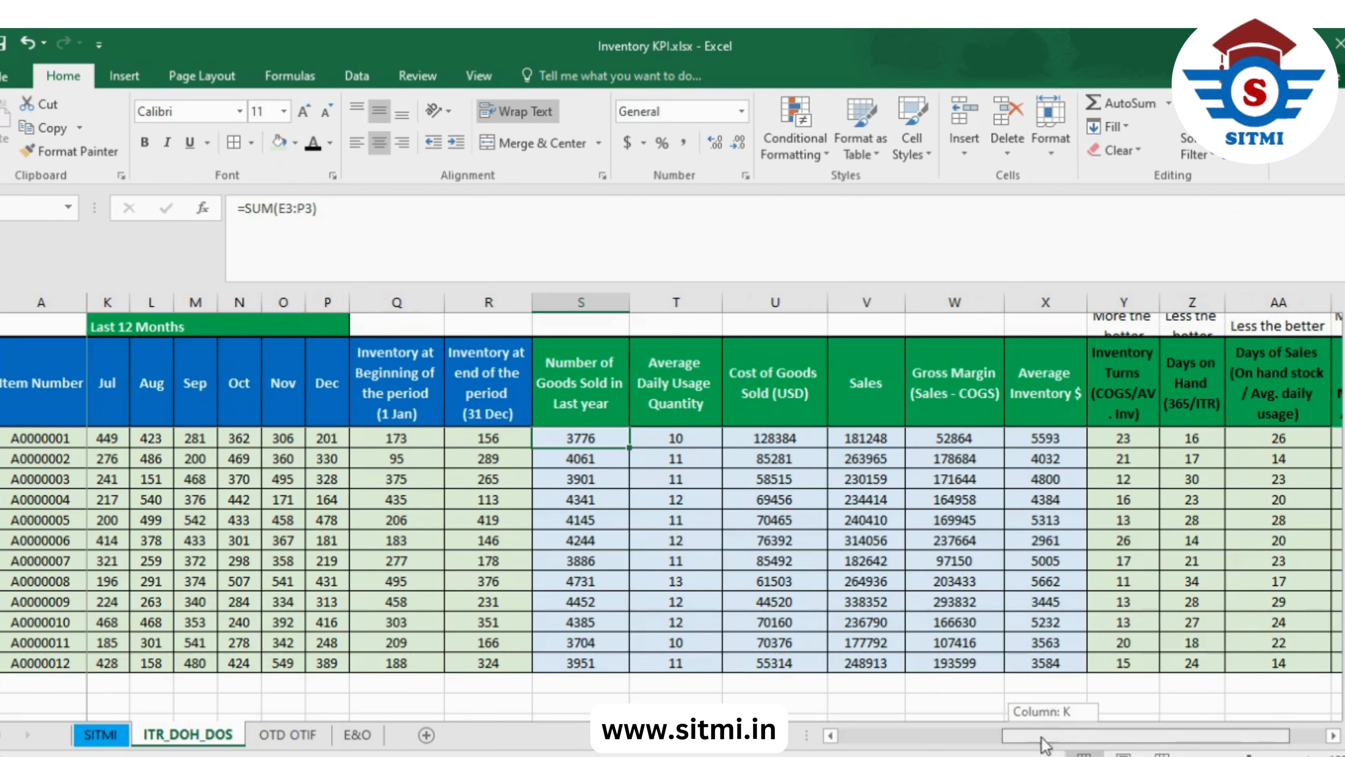
pyautogui.moveTo(922, 748); pyautogui.dragTo(1003, 748)
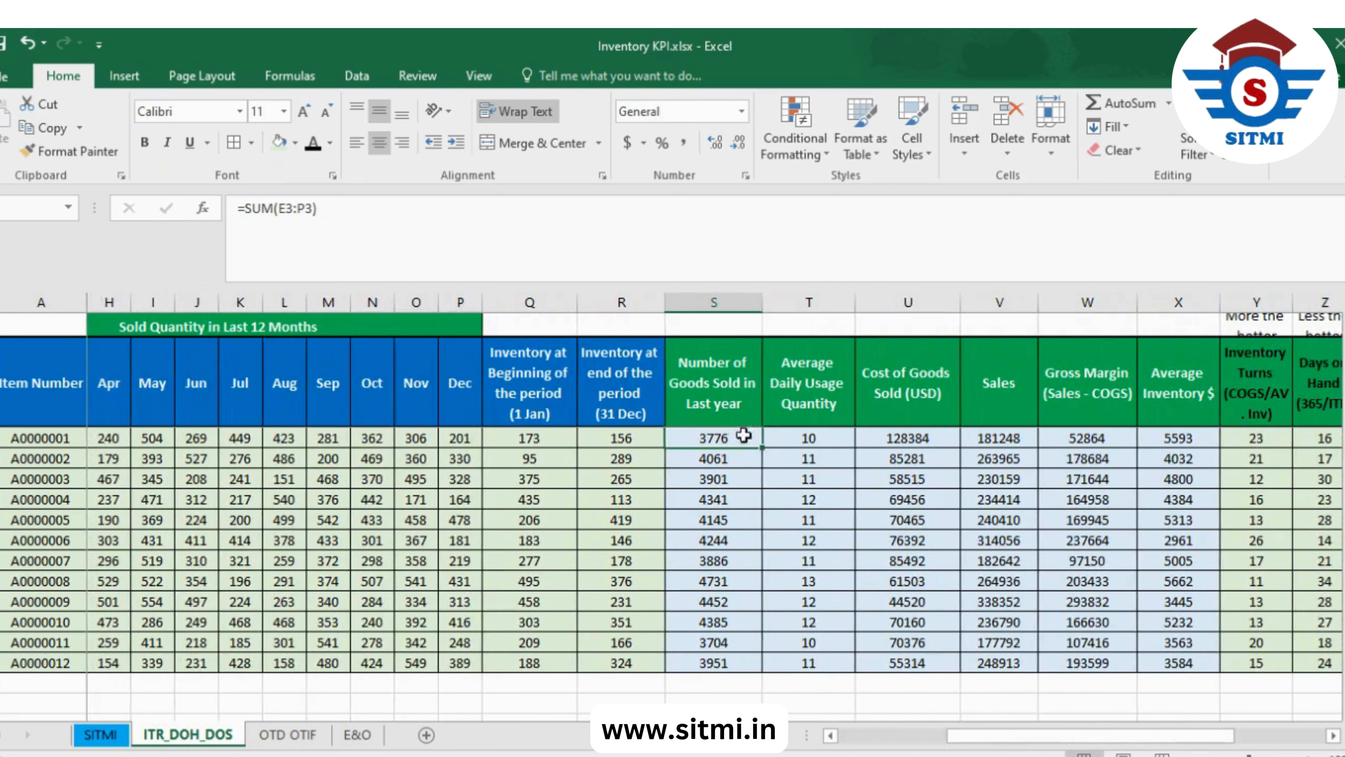
# Change the Average Daily Usage Quantity header to "Average Daily Sold/Usage Quantity" and check item A0000001's formula beneath it.
pyautogui.click(836, 436)
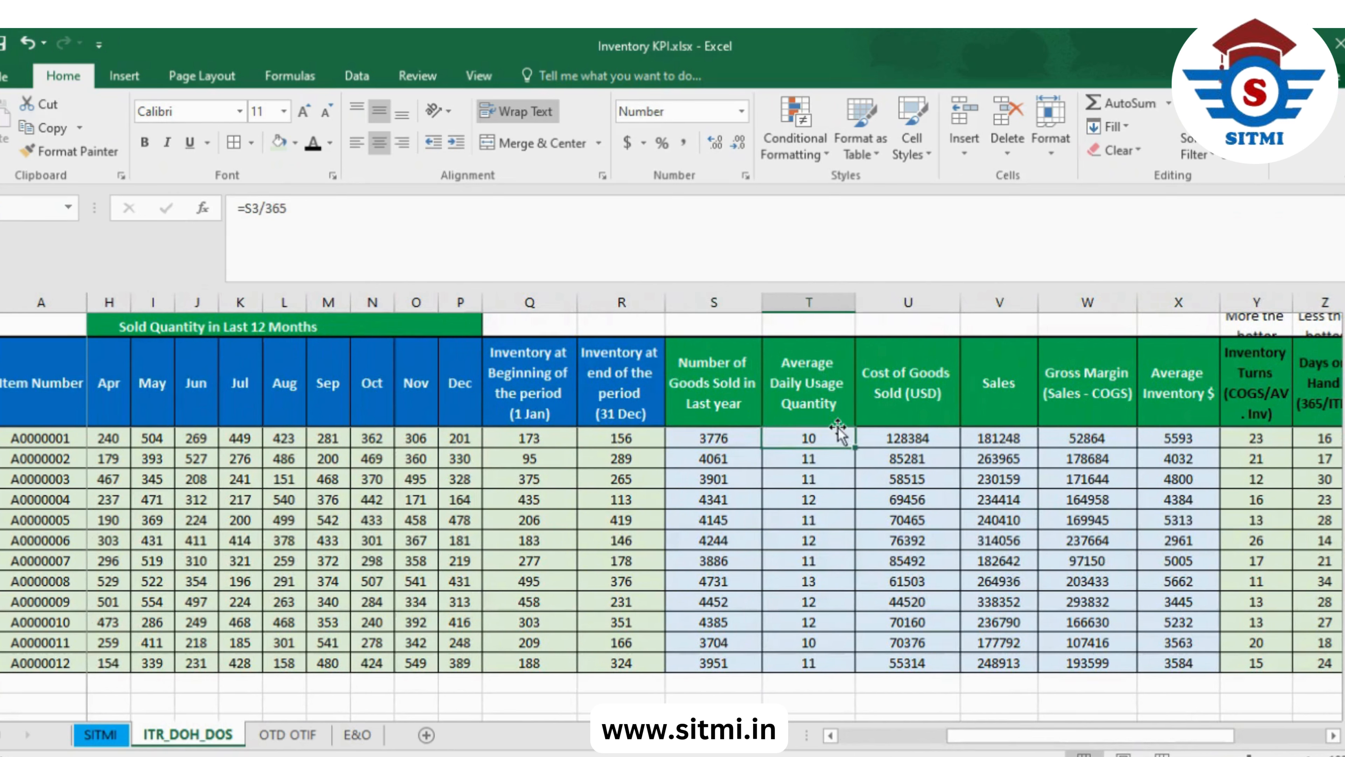
pyautogui.click(819, 382)
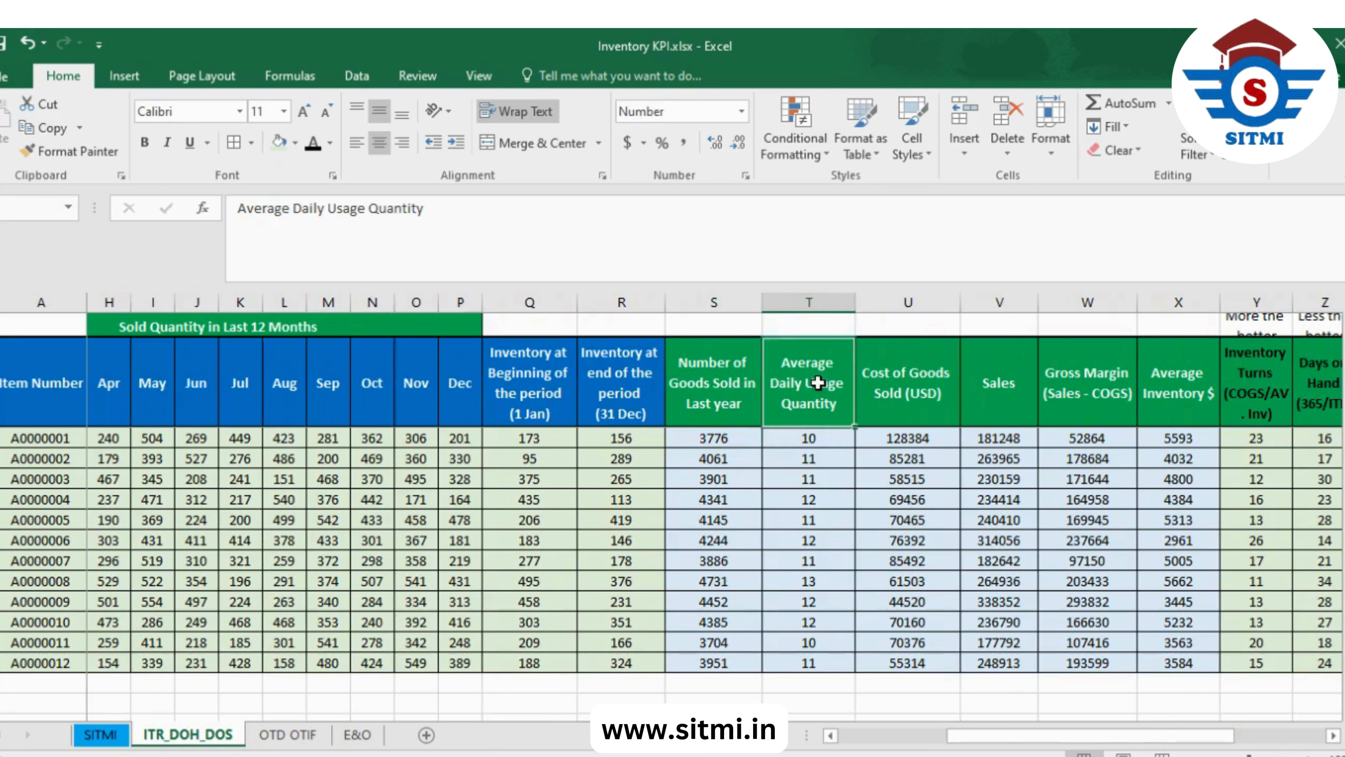
pyautogui.doubleClick(818, 383)
pyautogui.doubleClick(819, 383)
pyautogui.write('Sold/')
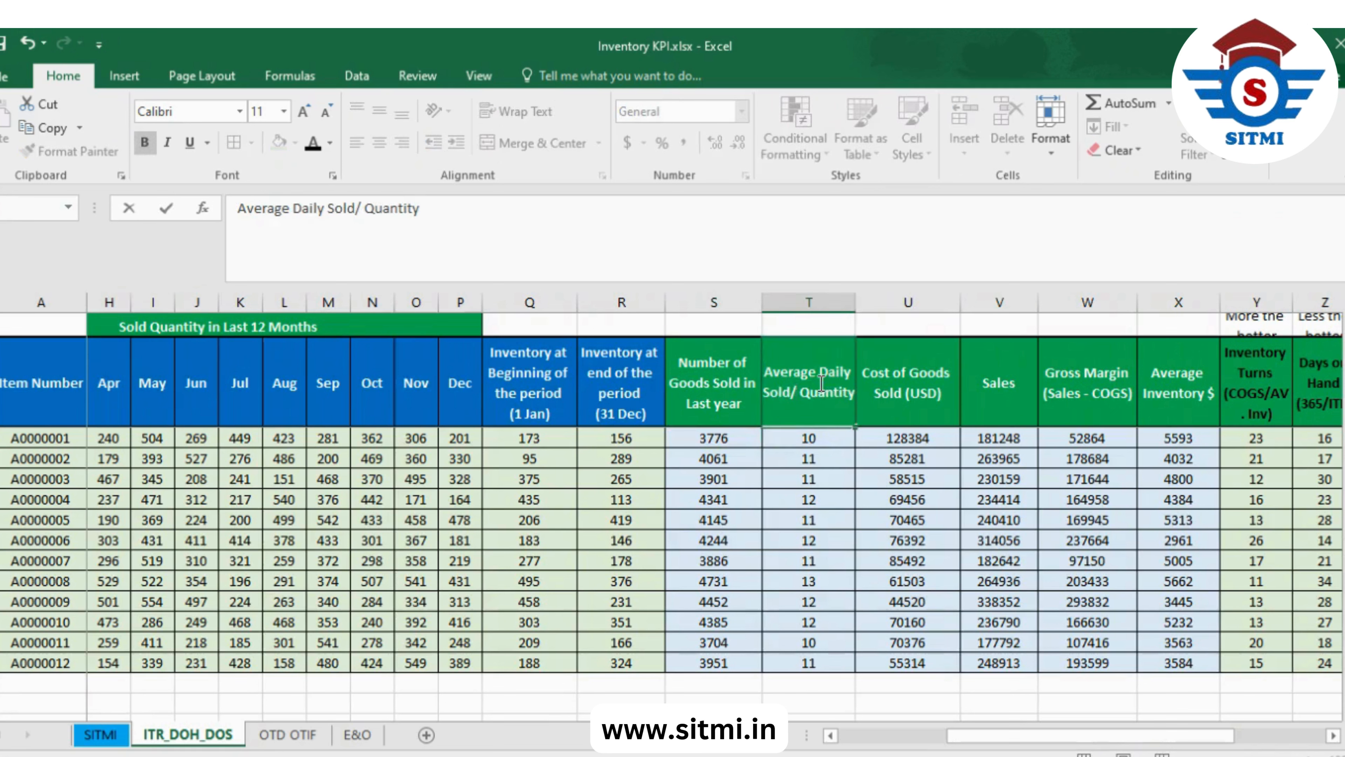
pyautogui.write('Usage')
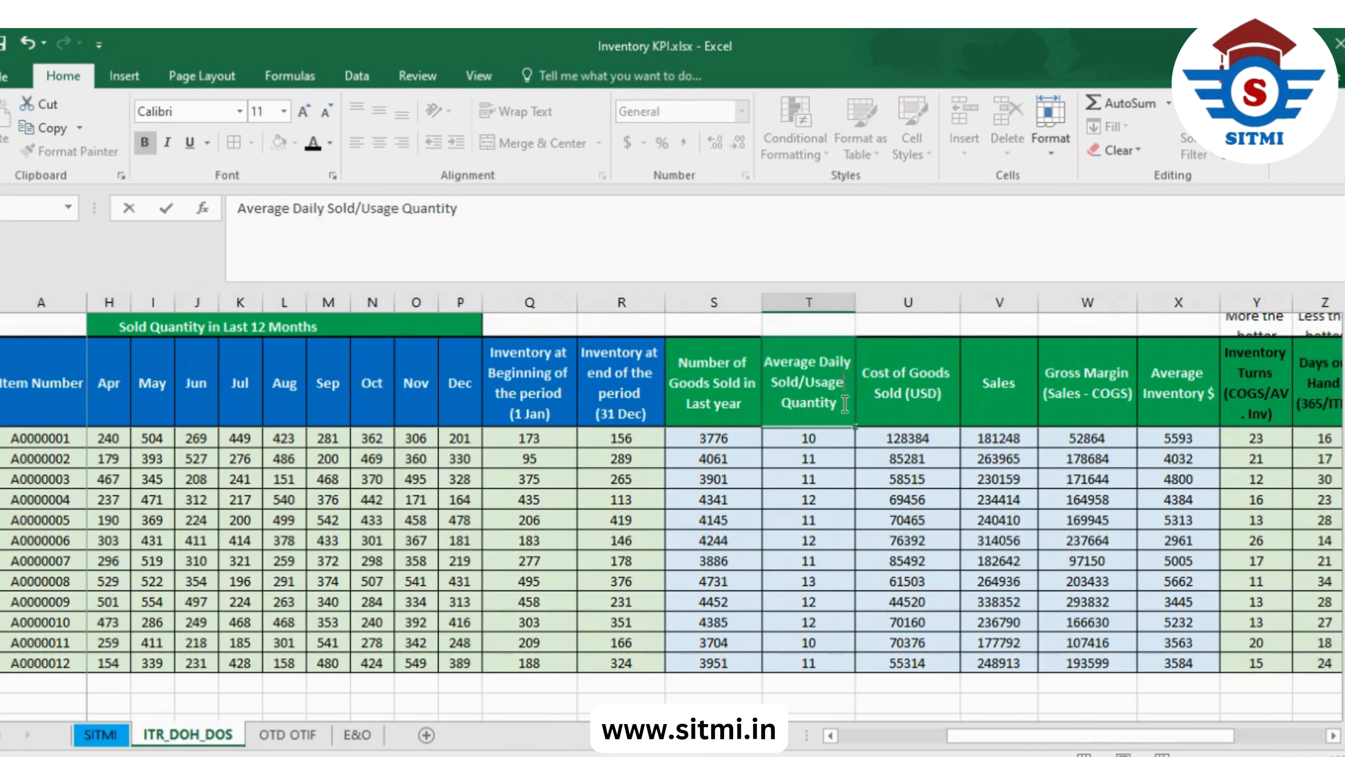
pyautogui.click(843, 442)
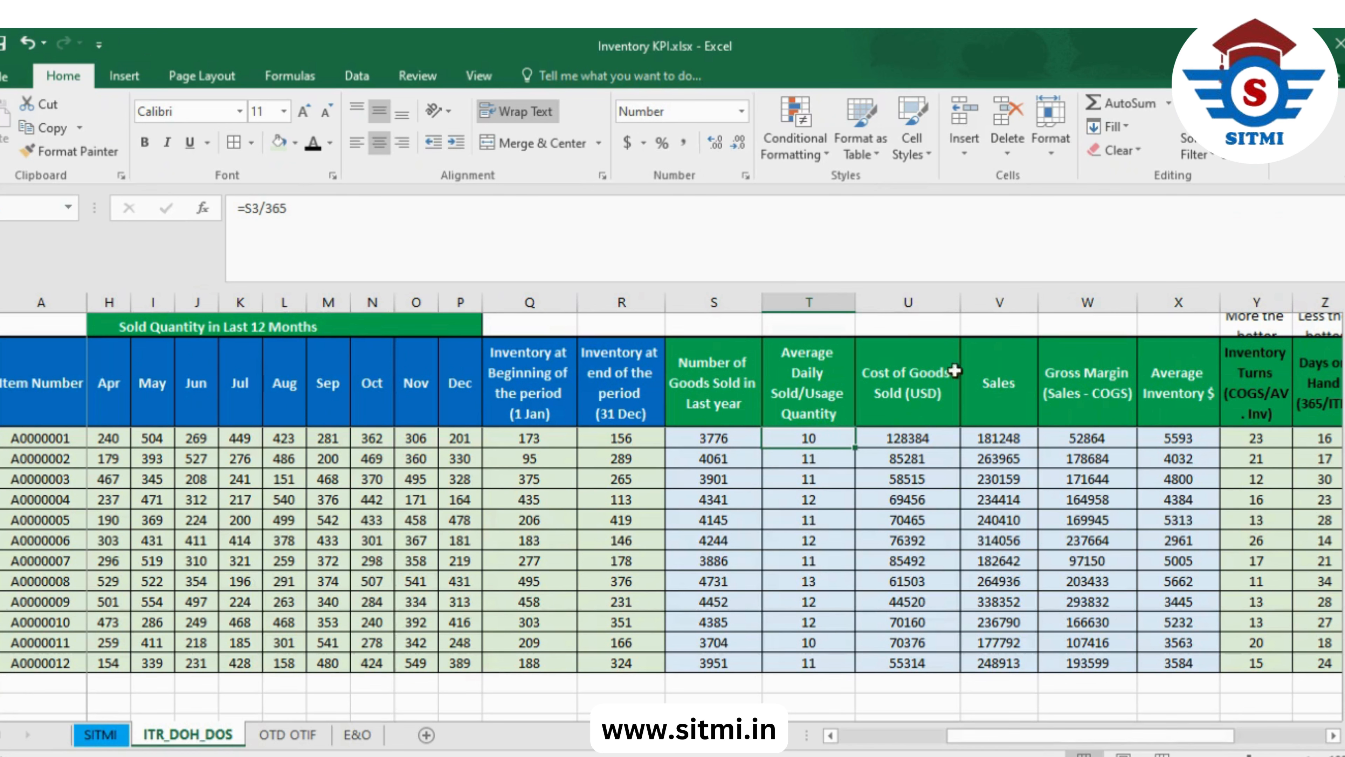
# Examine the Cost of Goods Sold (USD) formula for item A0000001 against its number of goods sold and standard cost per unit.
pyautogui.click(931, 437)
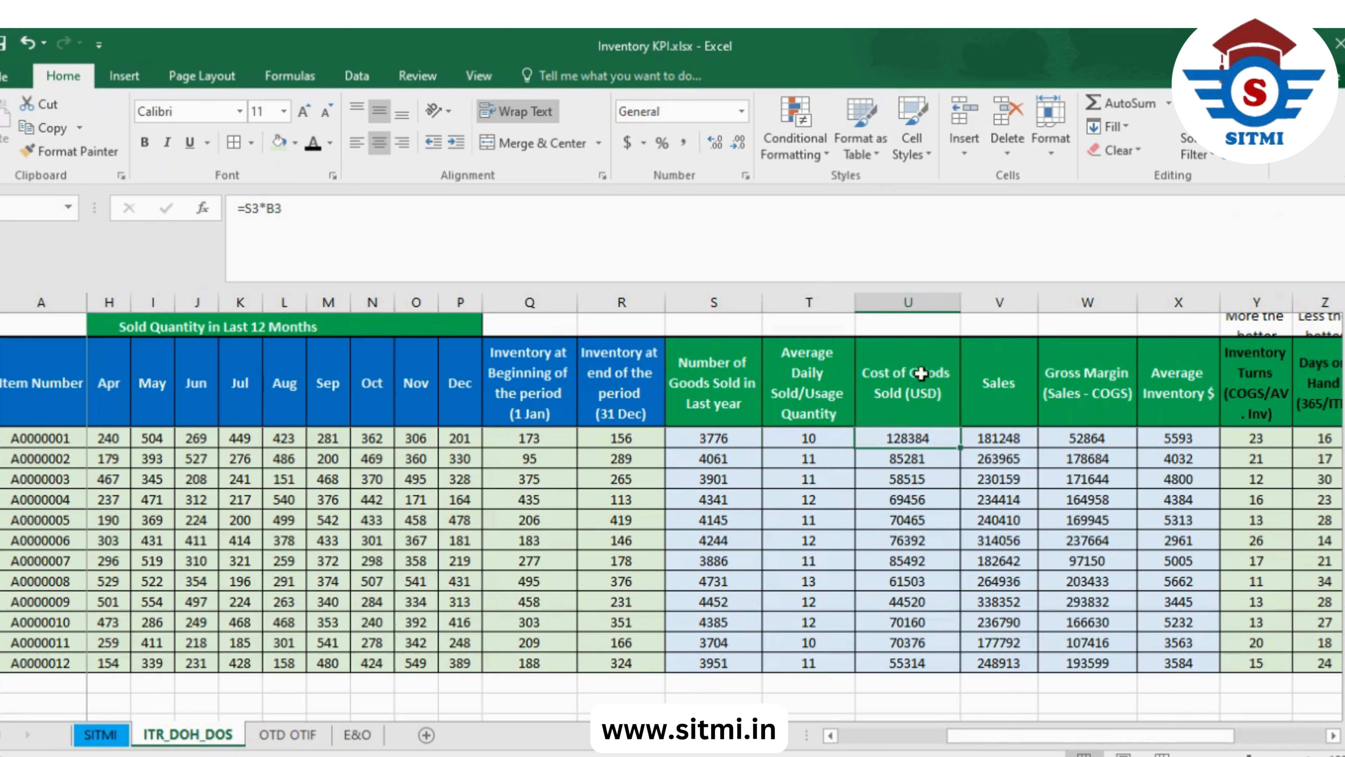
pyautogui.click(916, 398)
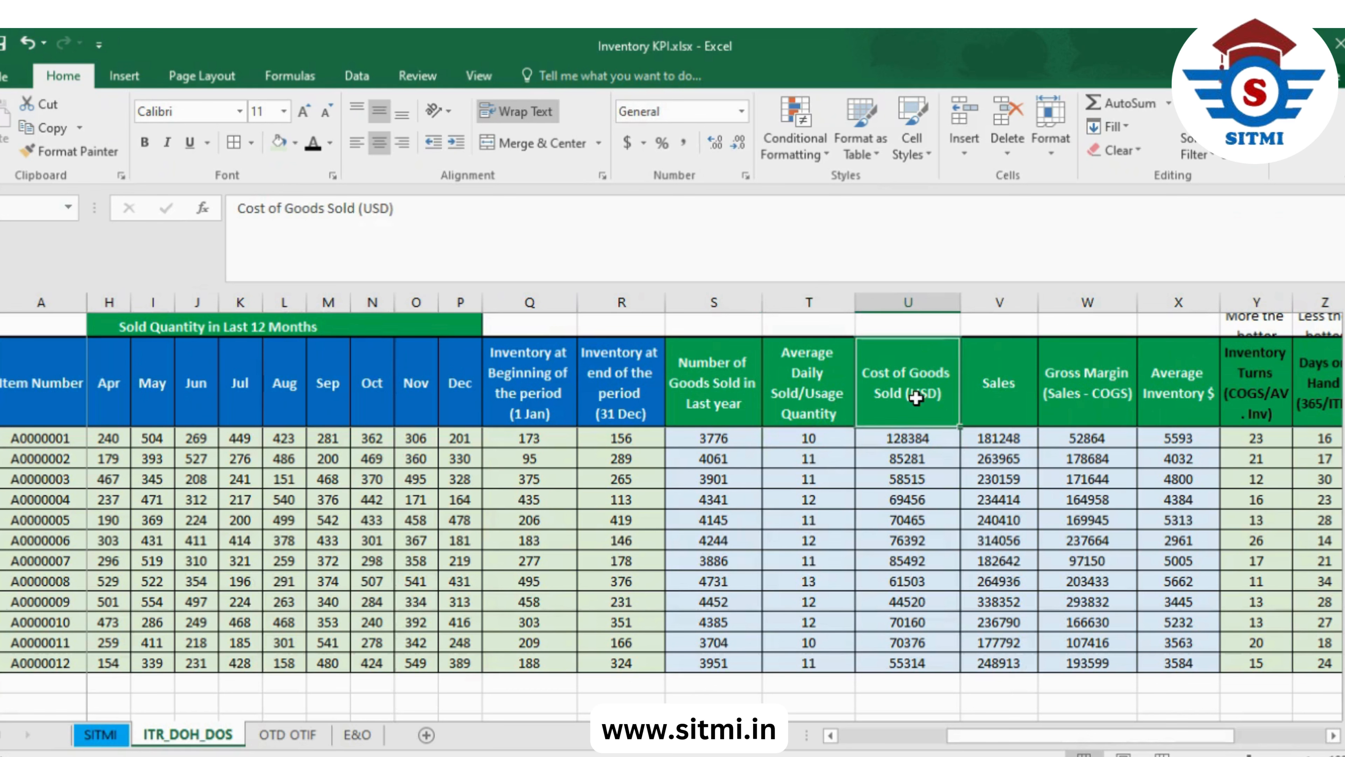
pyautogui.click(923, 437)
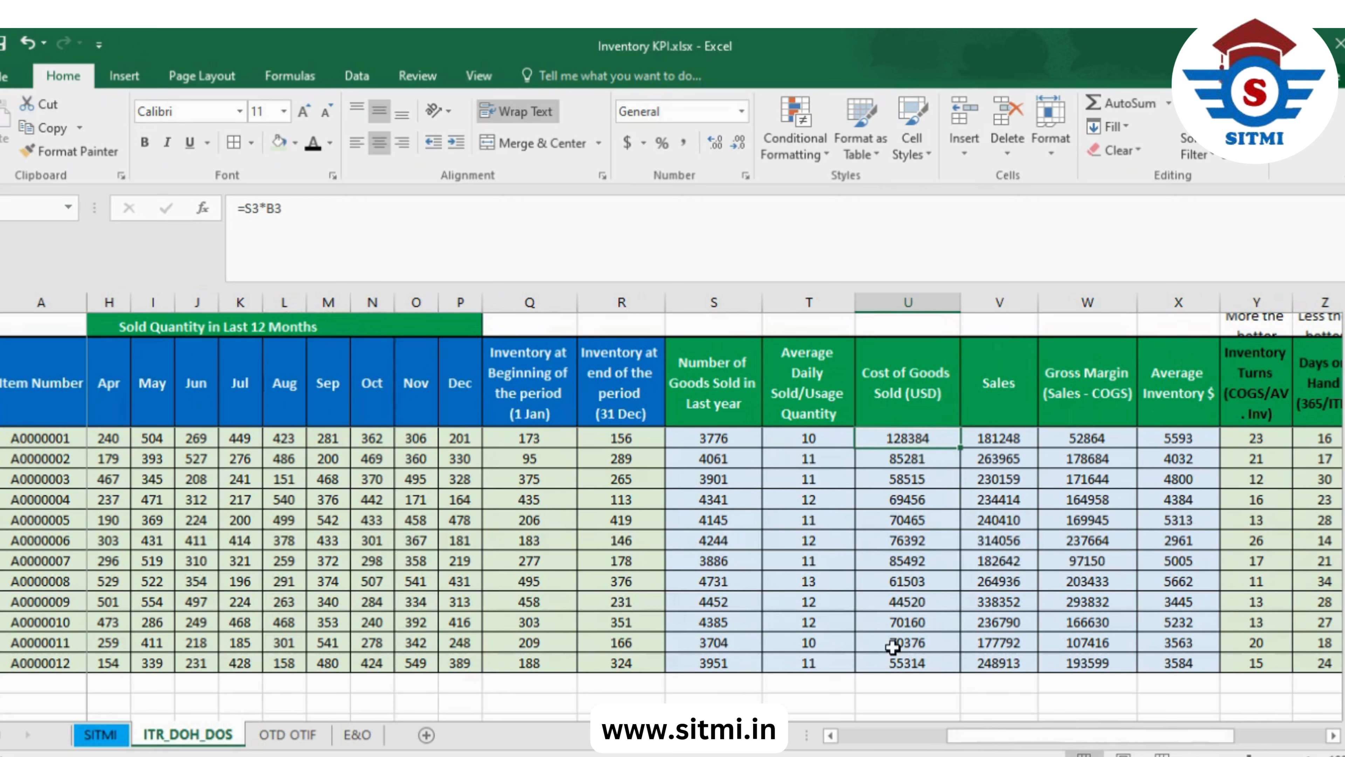
pyautogui.click(717, 439)
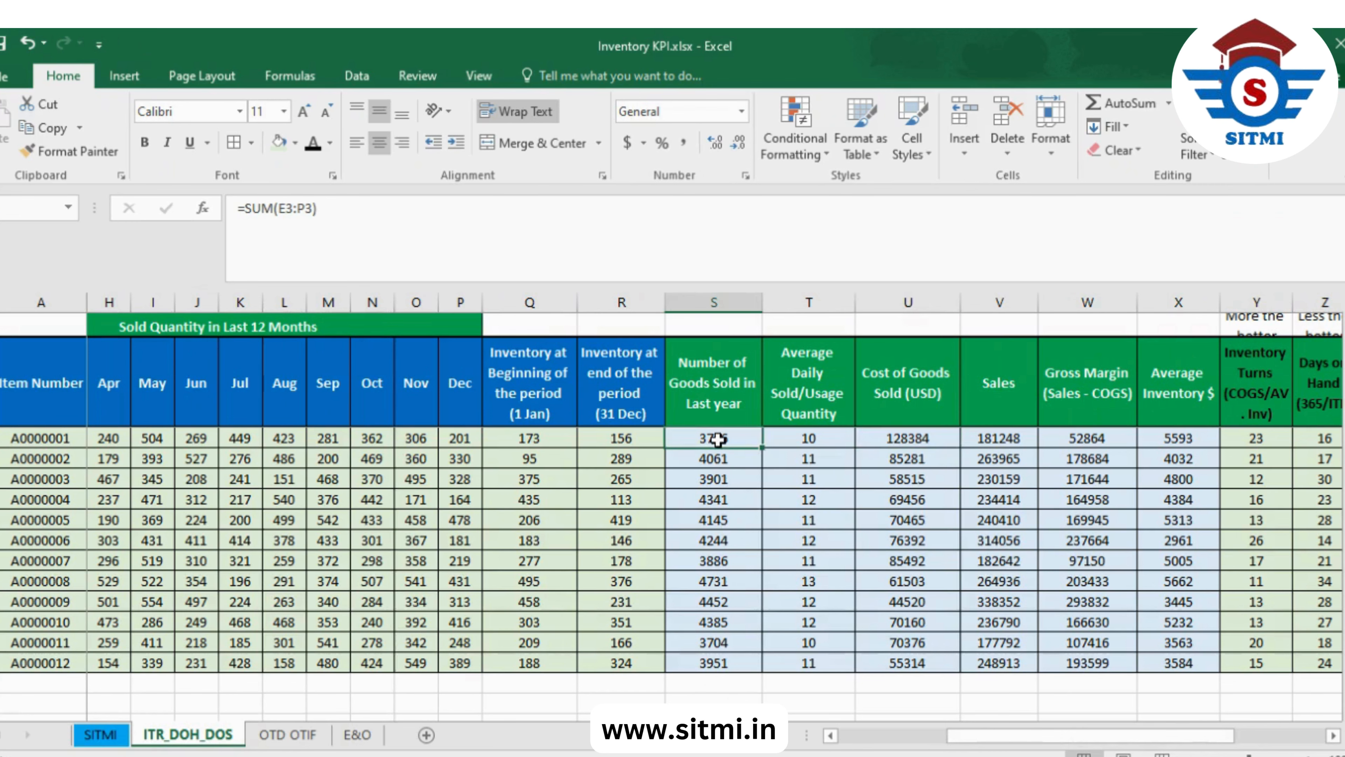
pyautogui.moveTo(980, 740); pyautogui.dragTo(813, 747)
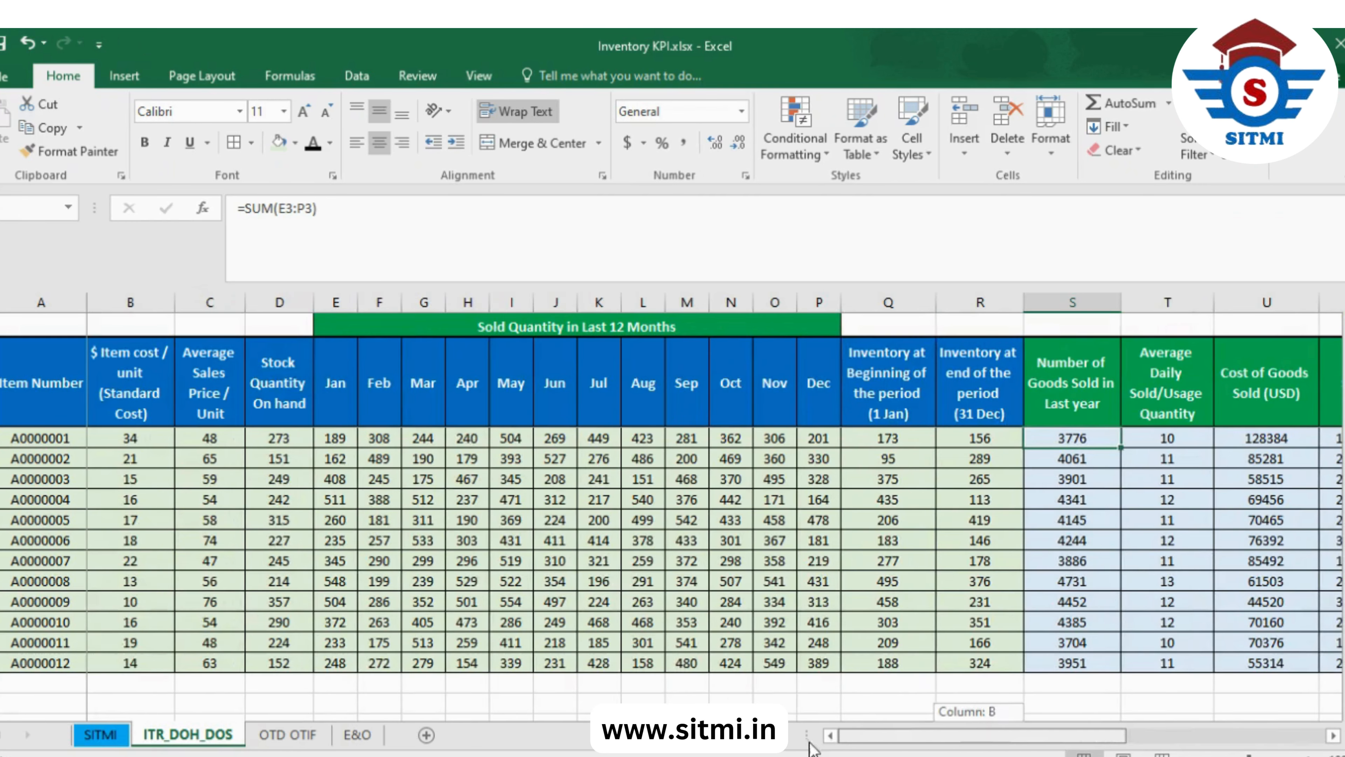
pyautogui.click(129, 434)
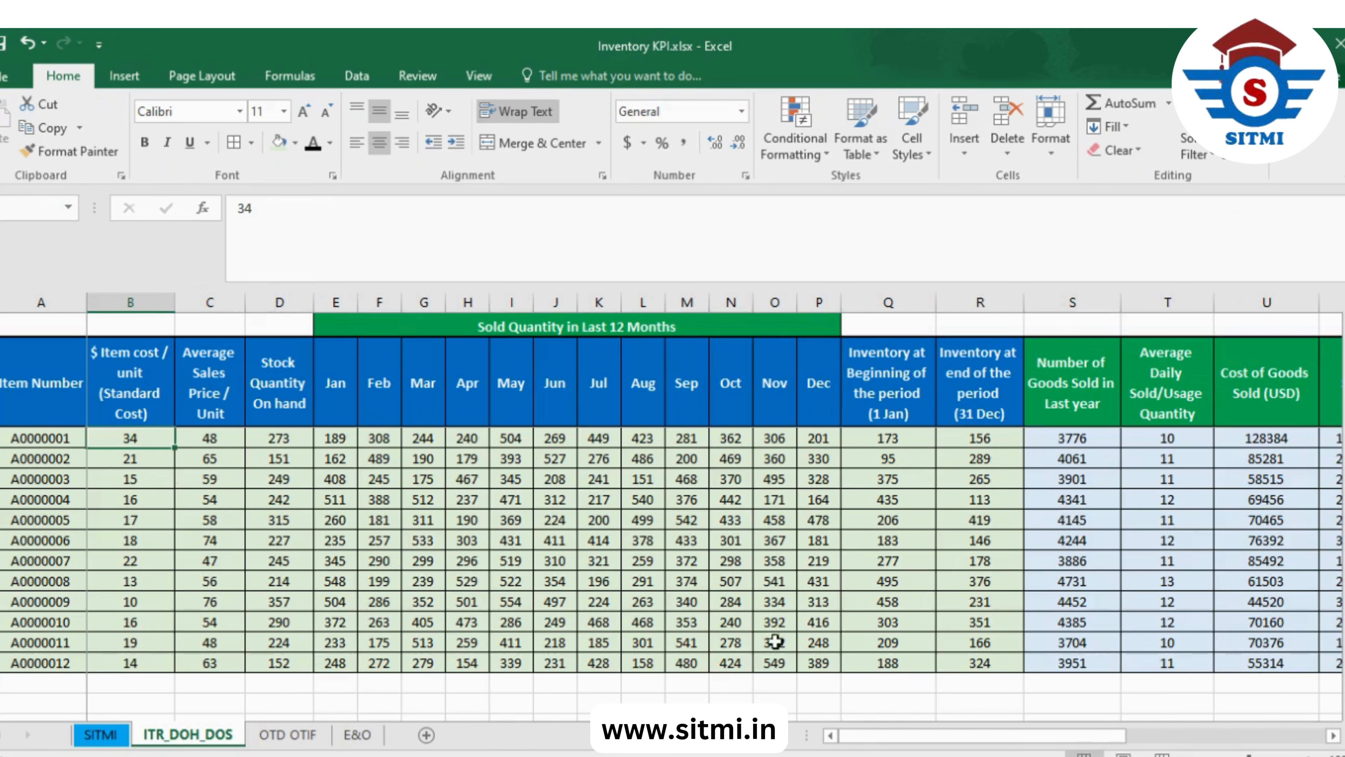
pyautogui.moveTo(901, 739); pyautogui.dragTo(1059, 746)
pyautogui.click(974, 438)
pyautogui.click(757, 437)
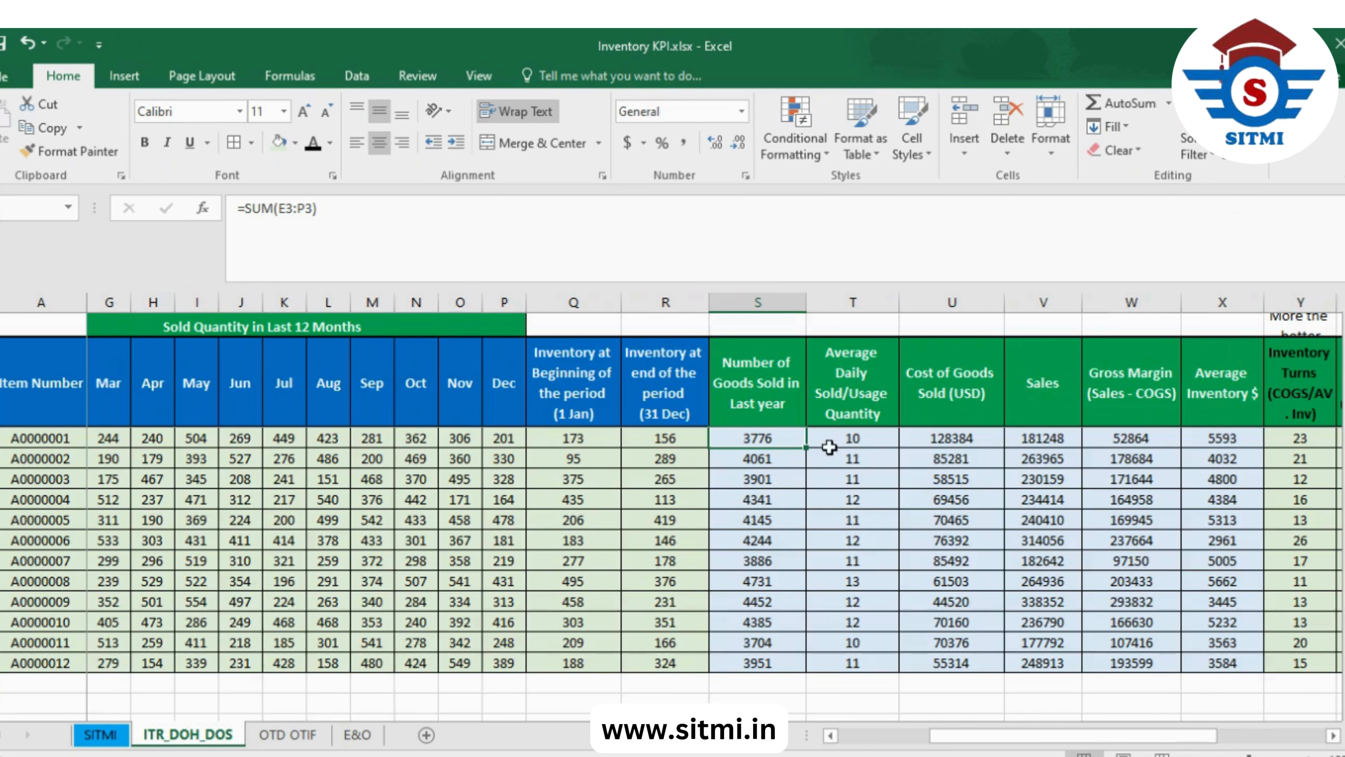
pyautogui.click(947, 442)
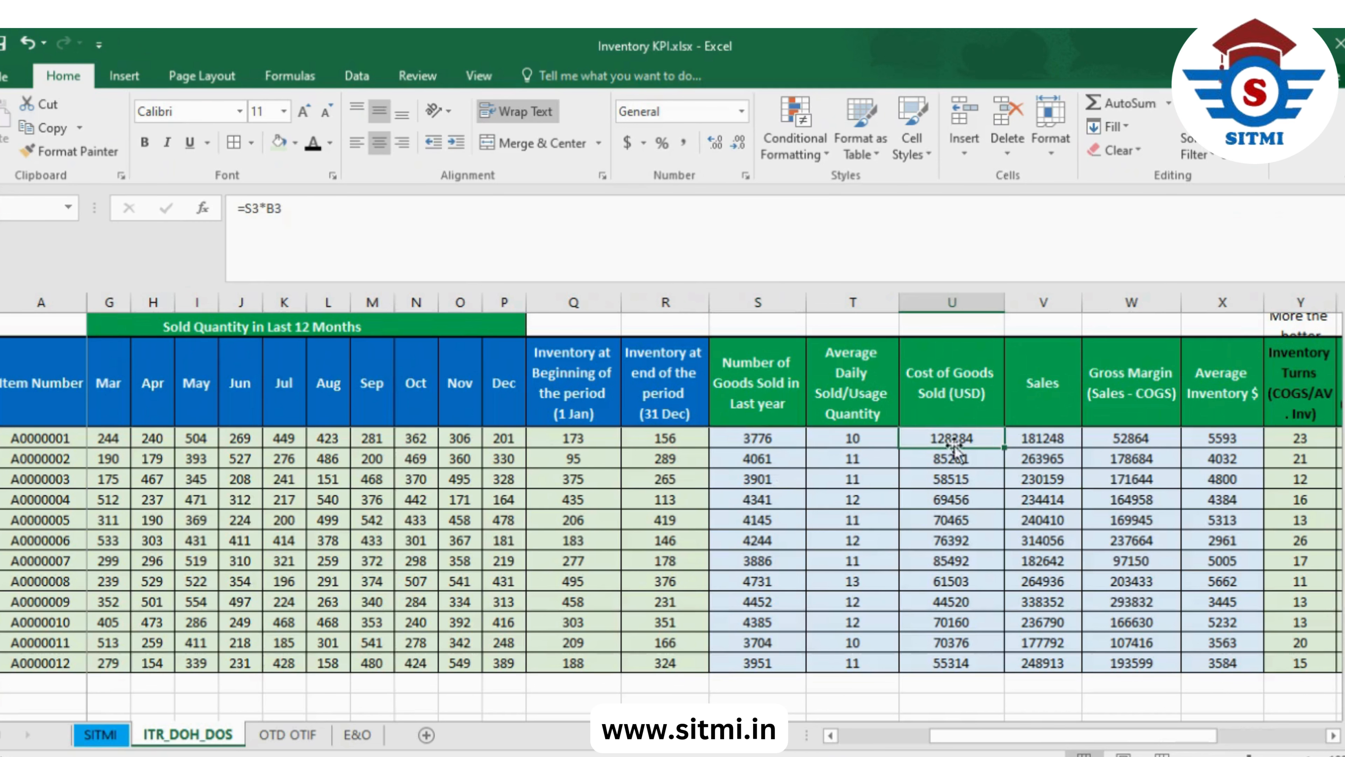
# Trace item A0000001's cost of goods sold back to its unit cost and yearly sold quantity, and review the column header.
pyautogui.moveTo(1042, 745); pyautogui.dragTo(1071, 744)
pyautogui.click(132, 437)
pyautogui.click(808, 437)
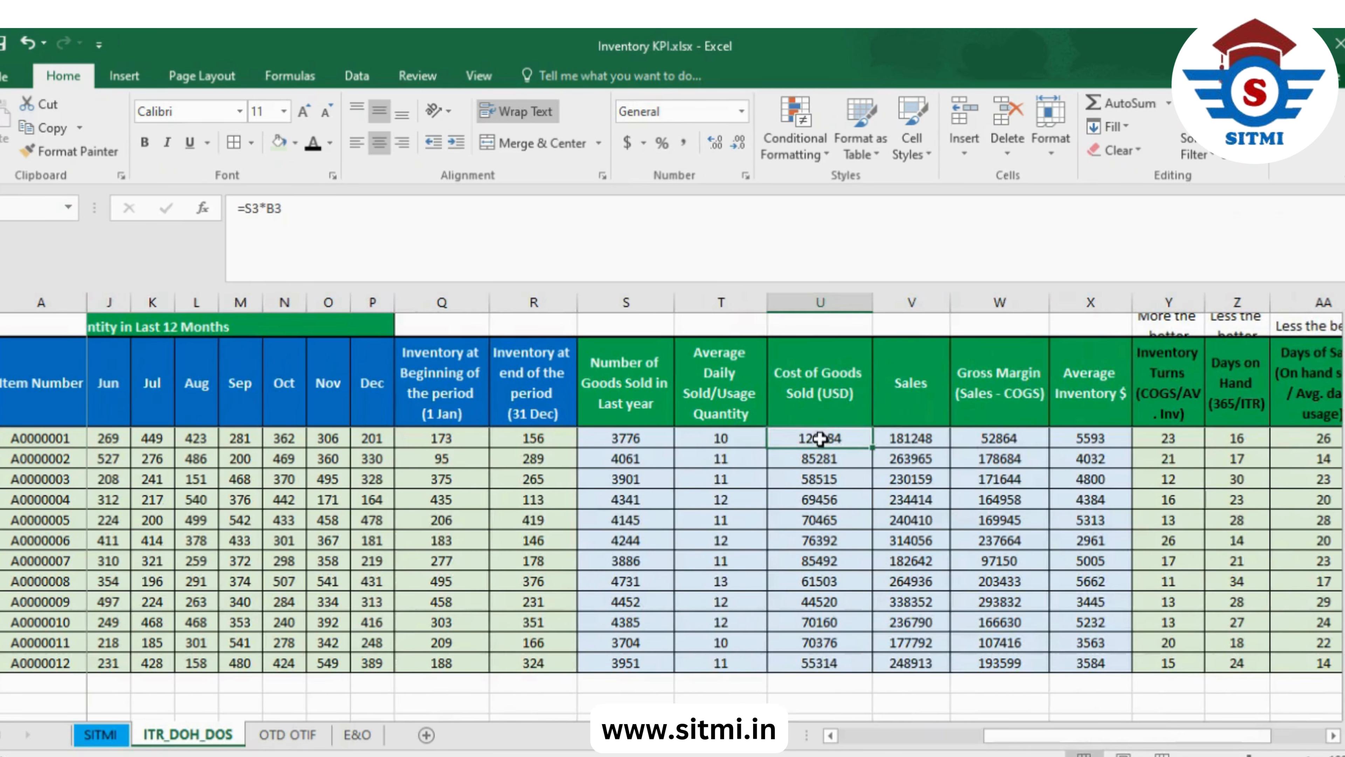
pyautogui.click(647, 436)
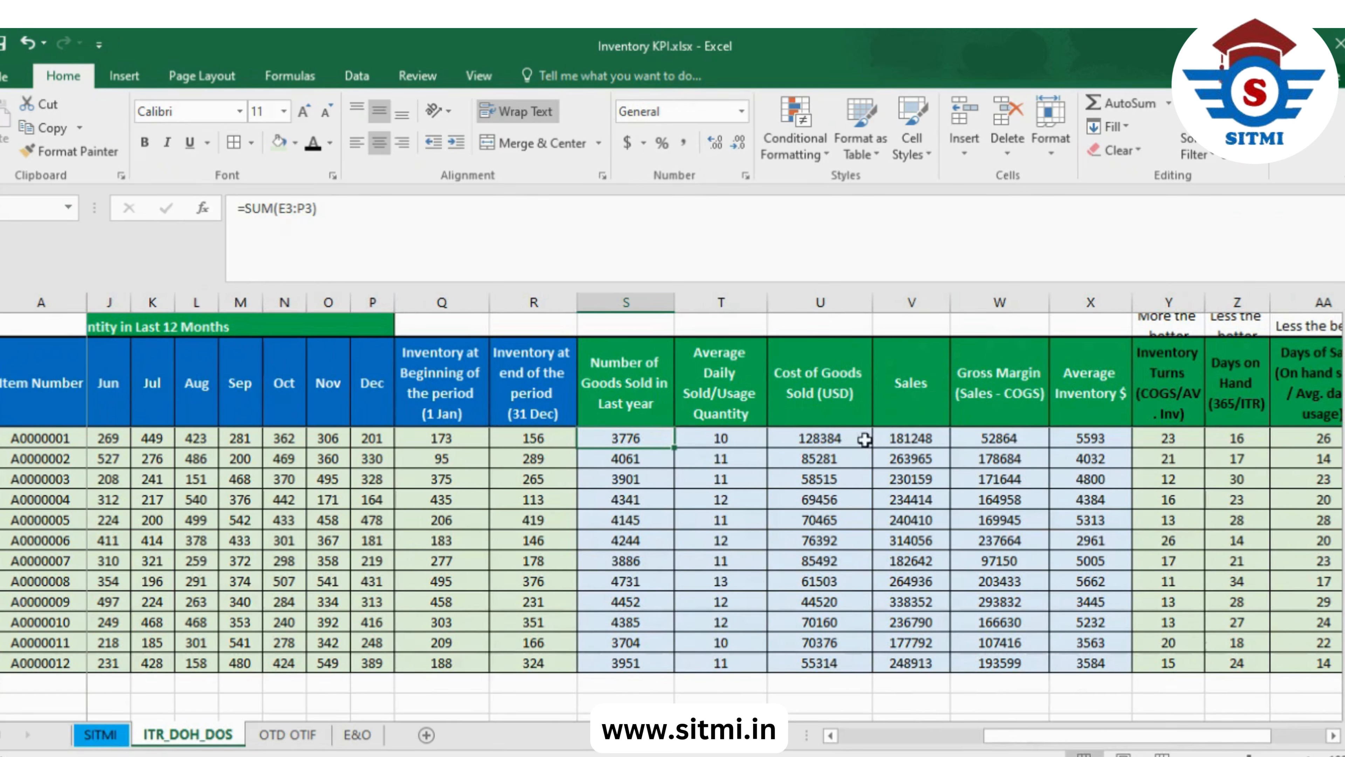
pyautogui.click(842, 437)
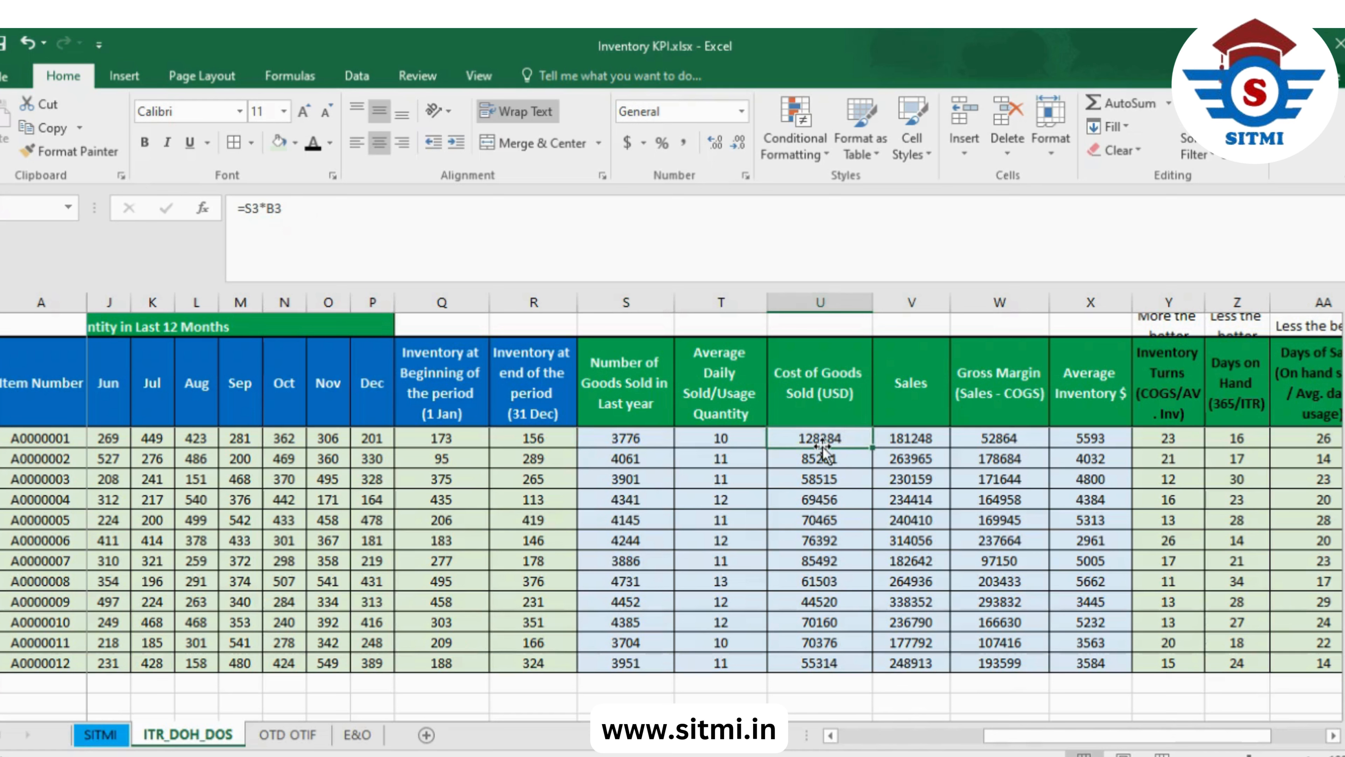
pyautogui.click(848, 400)
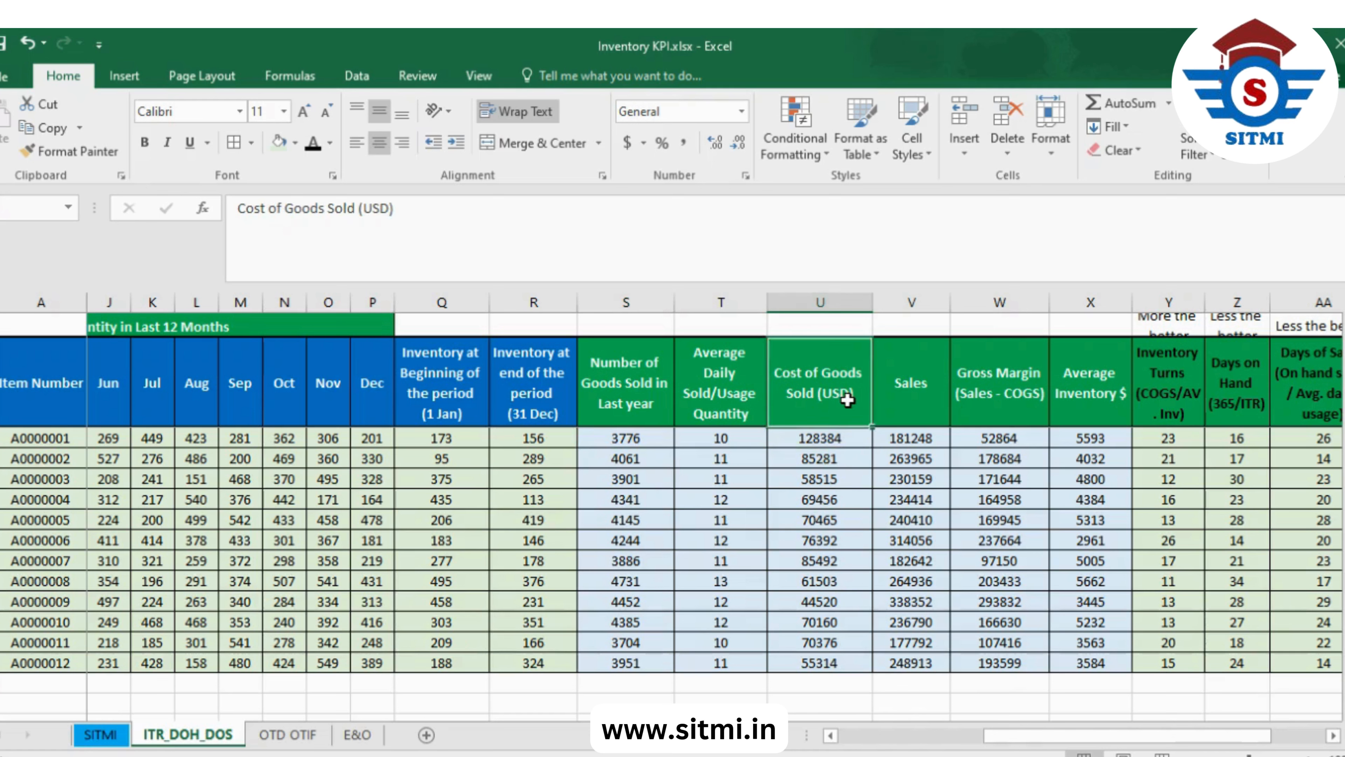
pyautogui.hotkey('ctrl', 'b')
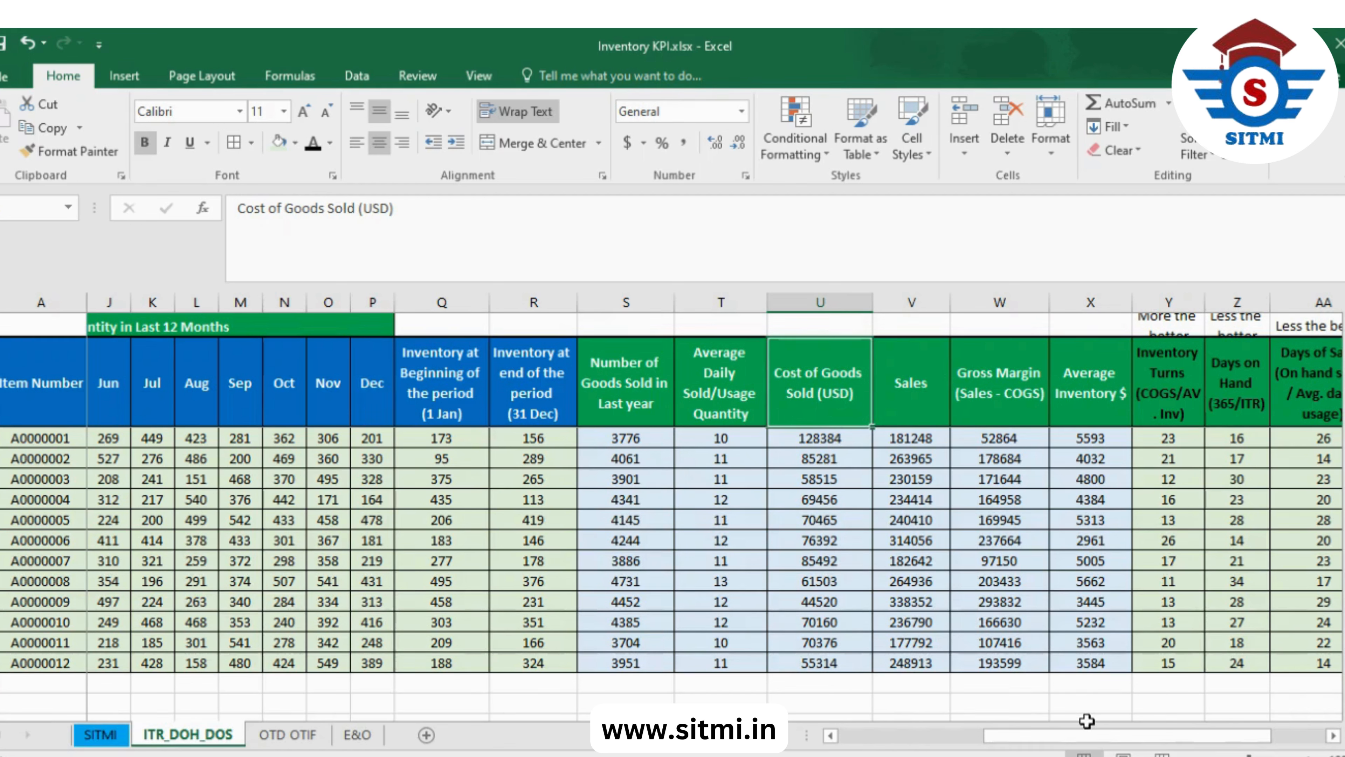
pyautogui.click(826, 440)
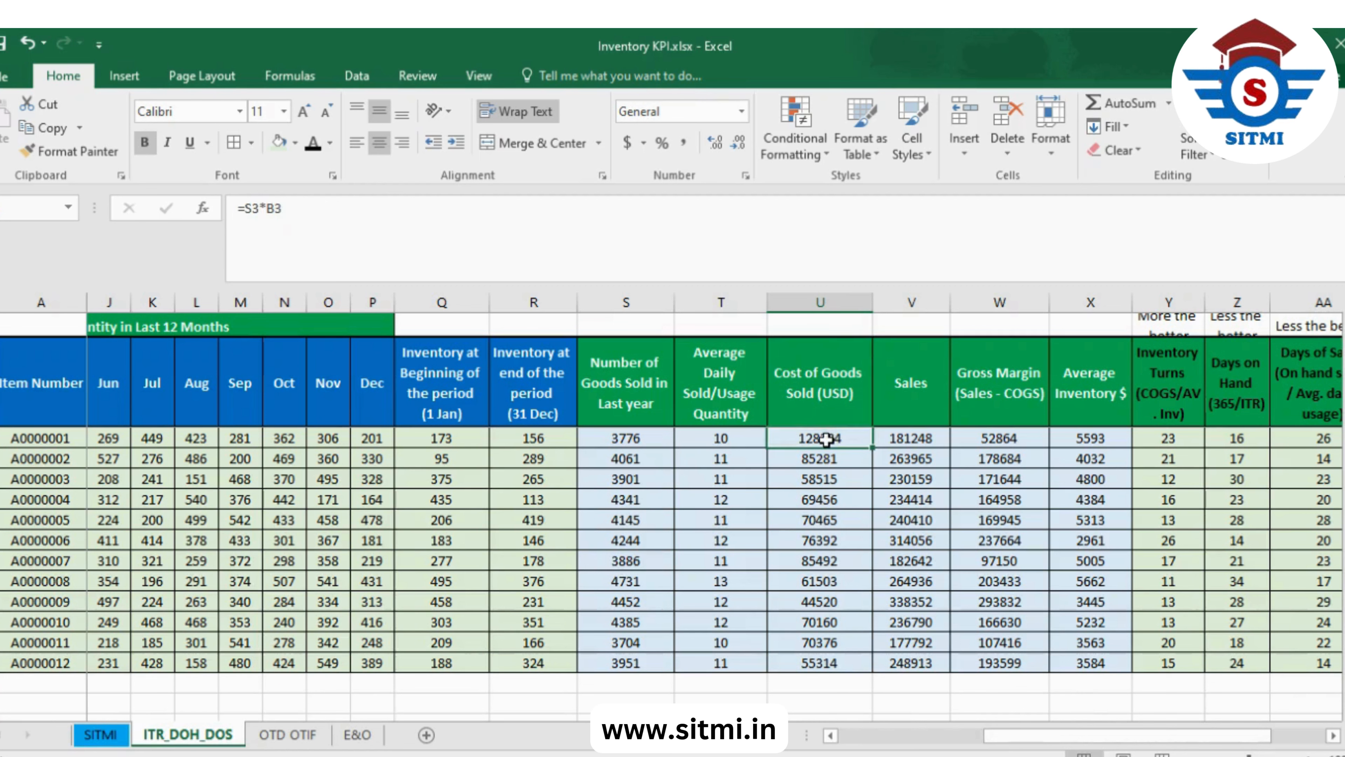
pyautogui.click(812, 366)
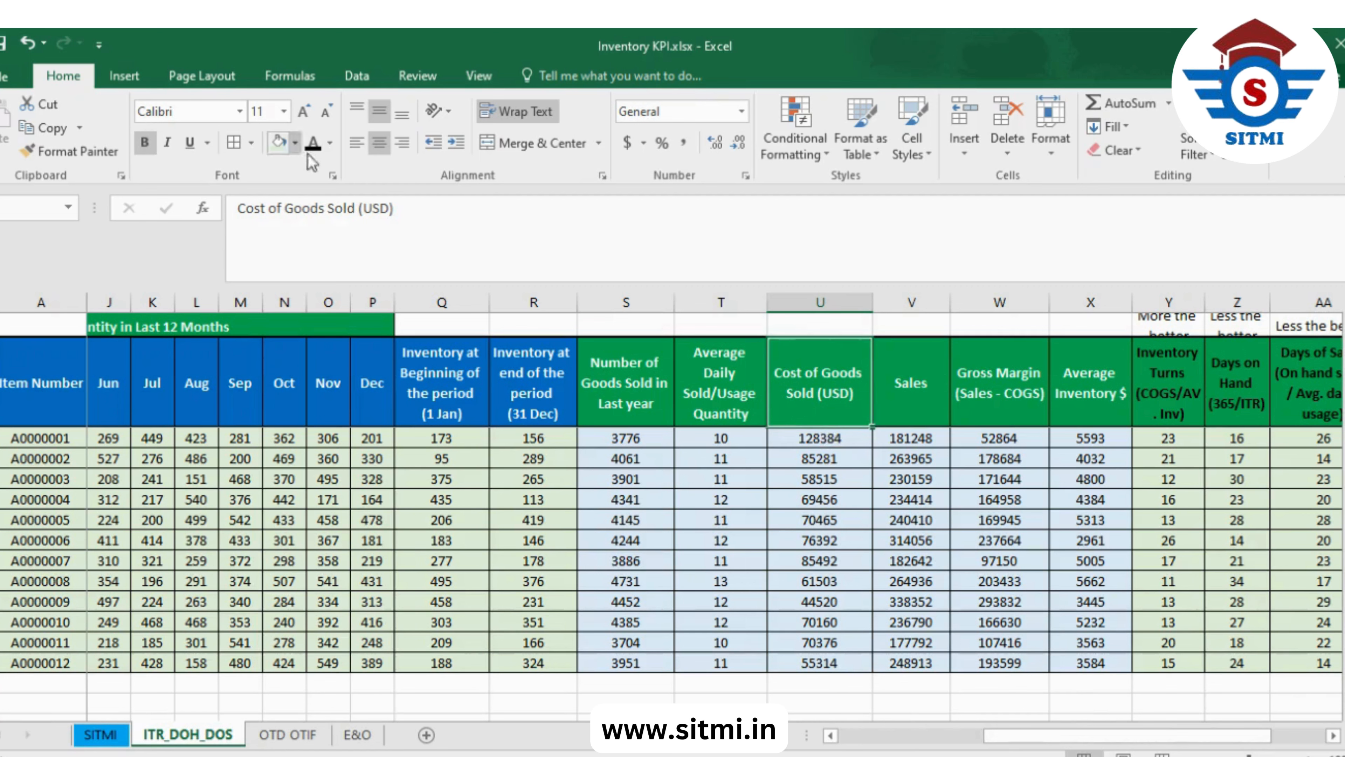
pyautogui.click(295, 142)
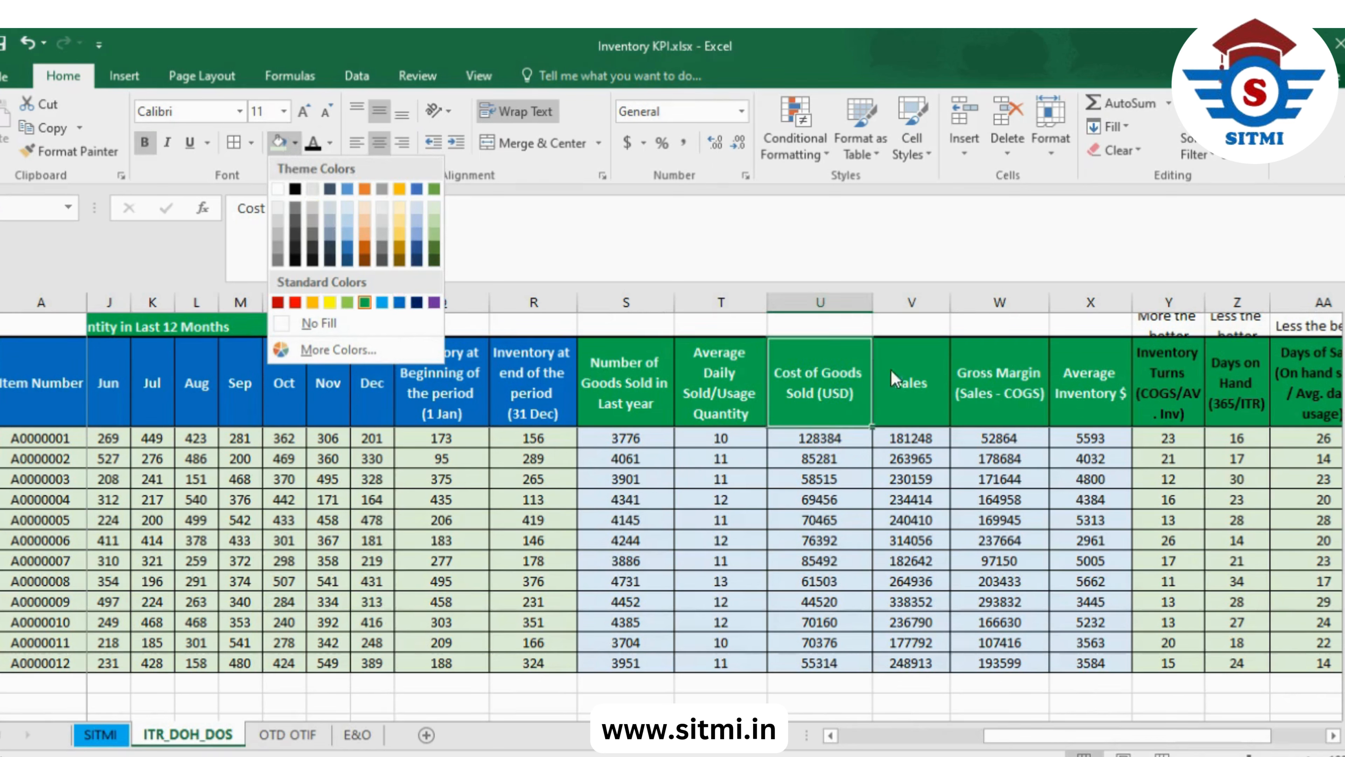
pyautogui.click(828, 376)
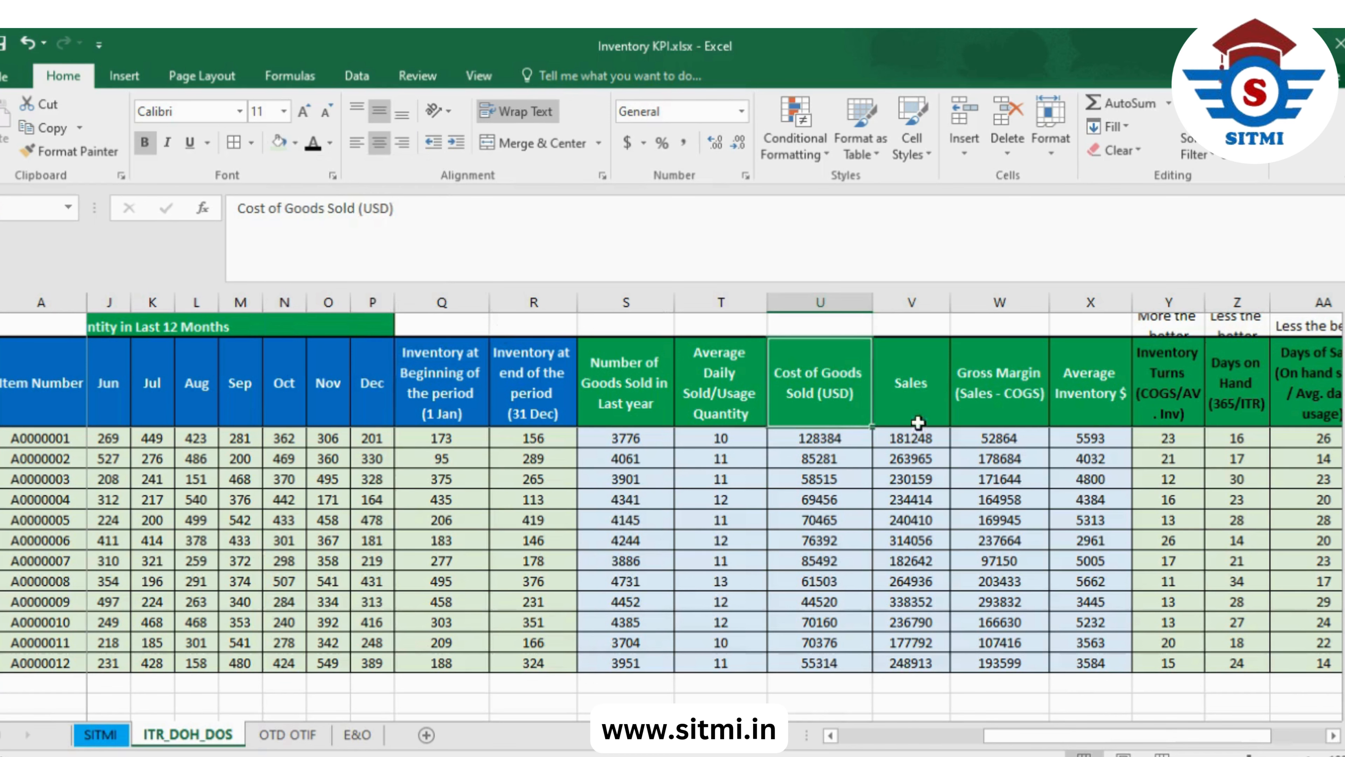
# Examine the Sales formula for item A0000001 against its number of goods sold in last year and average sales price per unit.
pyautogui.moveTo(1141, 736); pyautogui.dragTo(1177, 737)
pyautogui.click(861, 434)
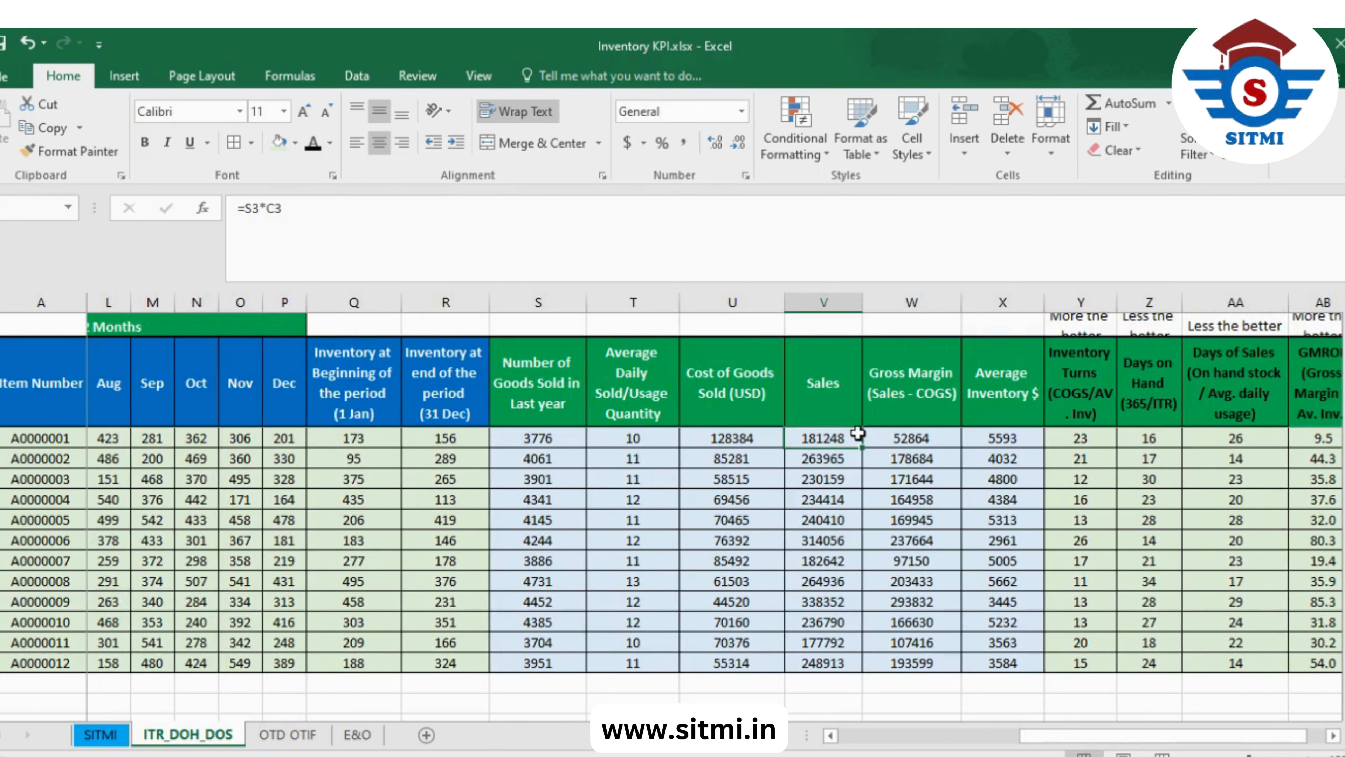
pyautogui.moveTo(1131, 737); pyautogui.dragTo(951, 737)
pyautogui.click(213, 440)
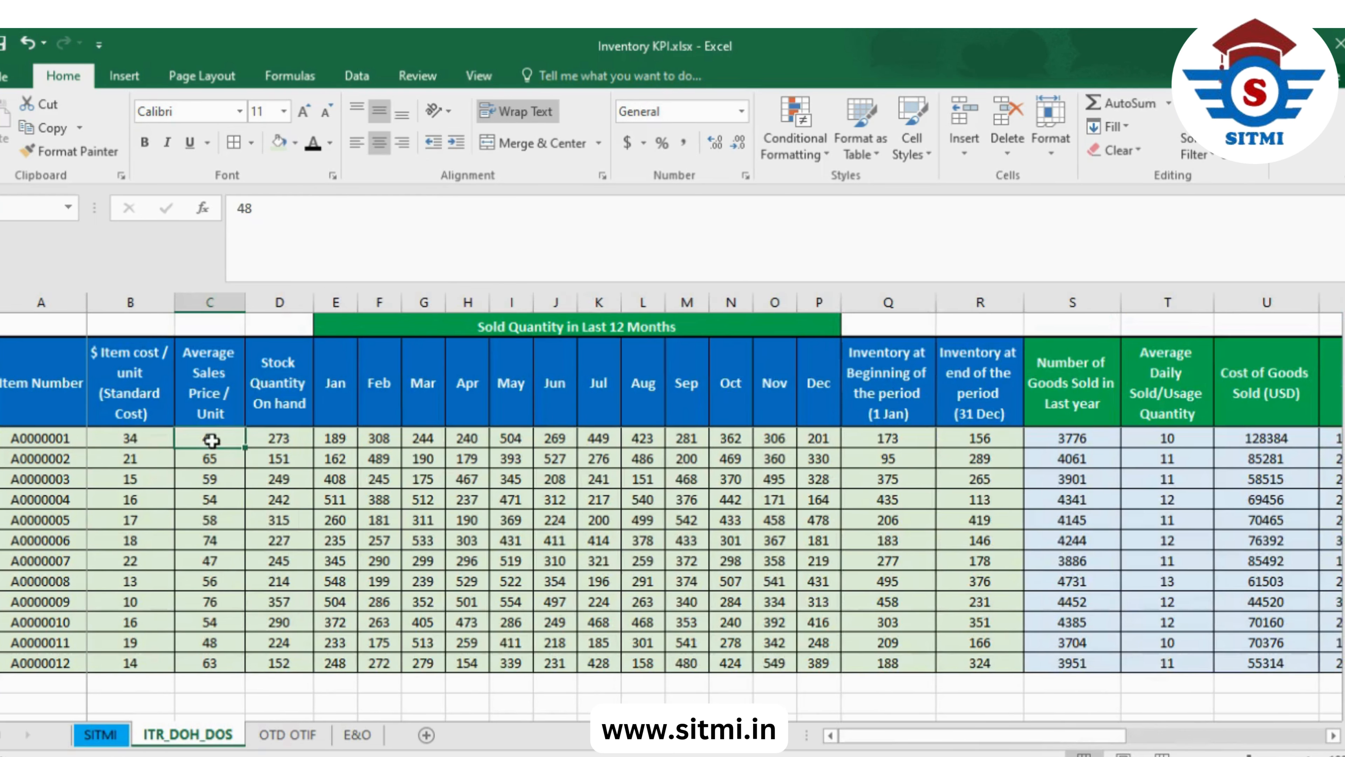
pyautogui.moveTo(964, 742); pyautogui.dragTo(998, 741)
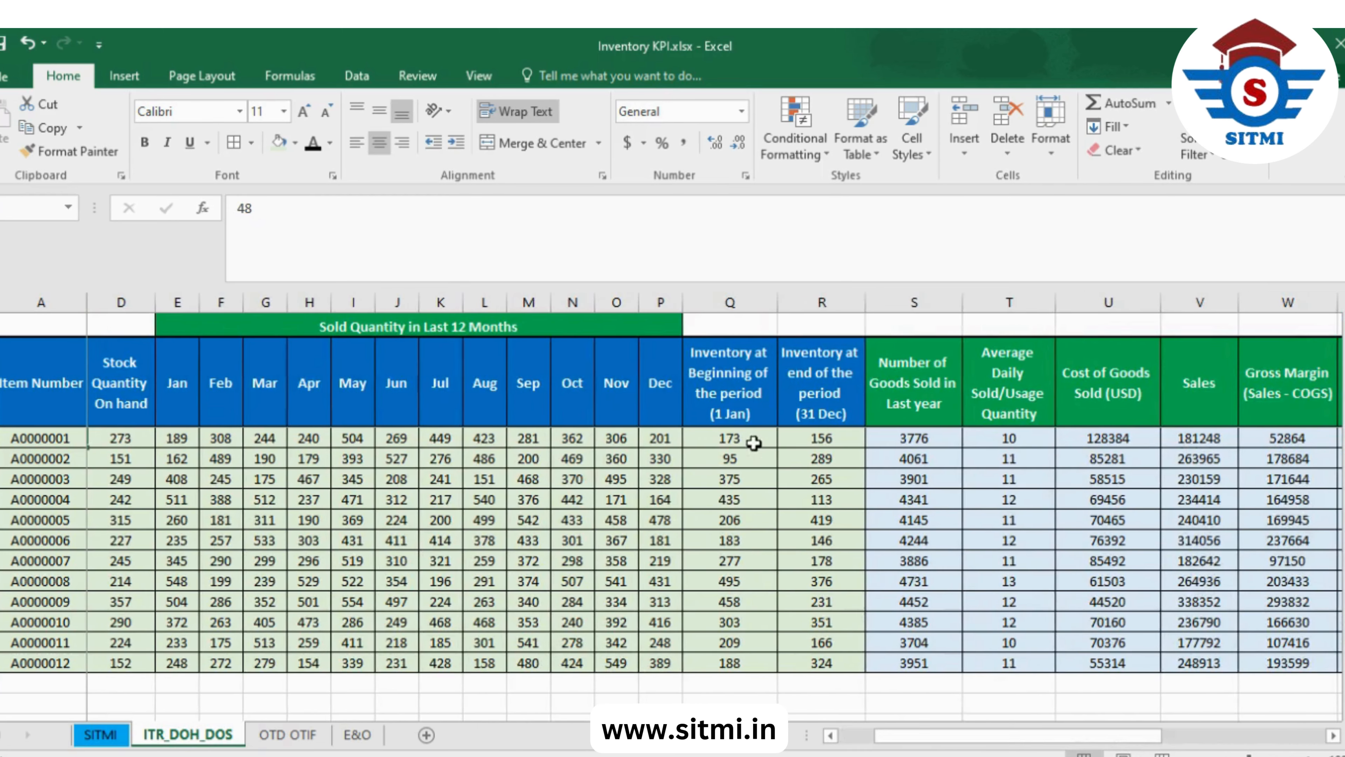
pyautogui.click(876, 443)
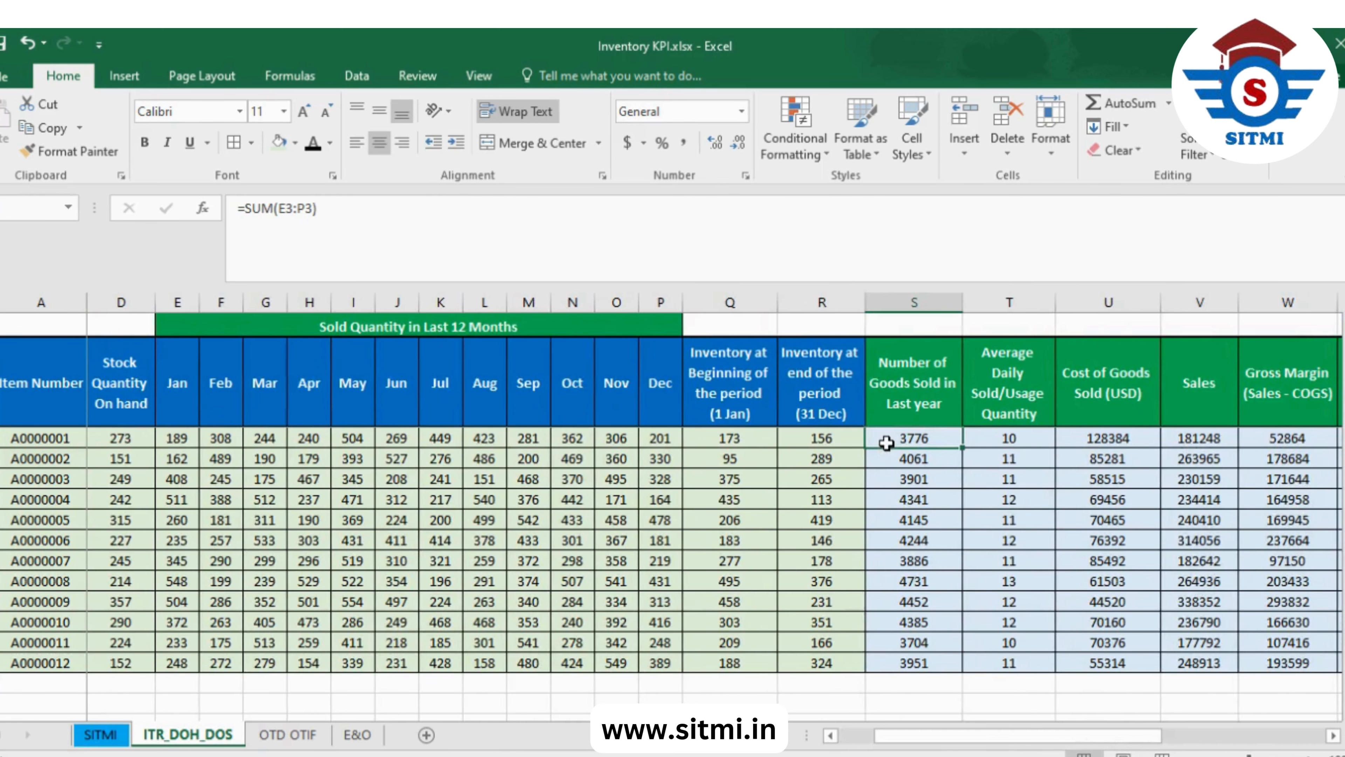
pyautogui.click(1194, 442)
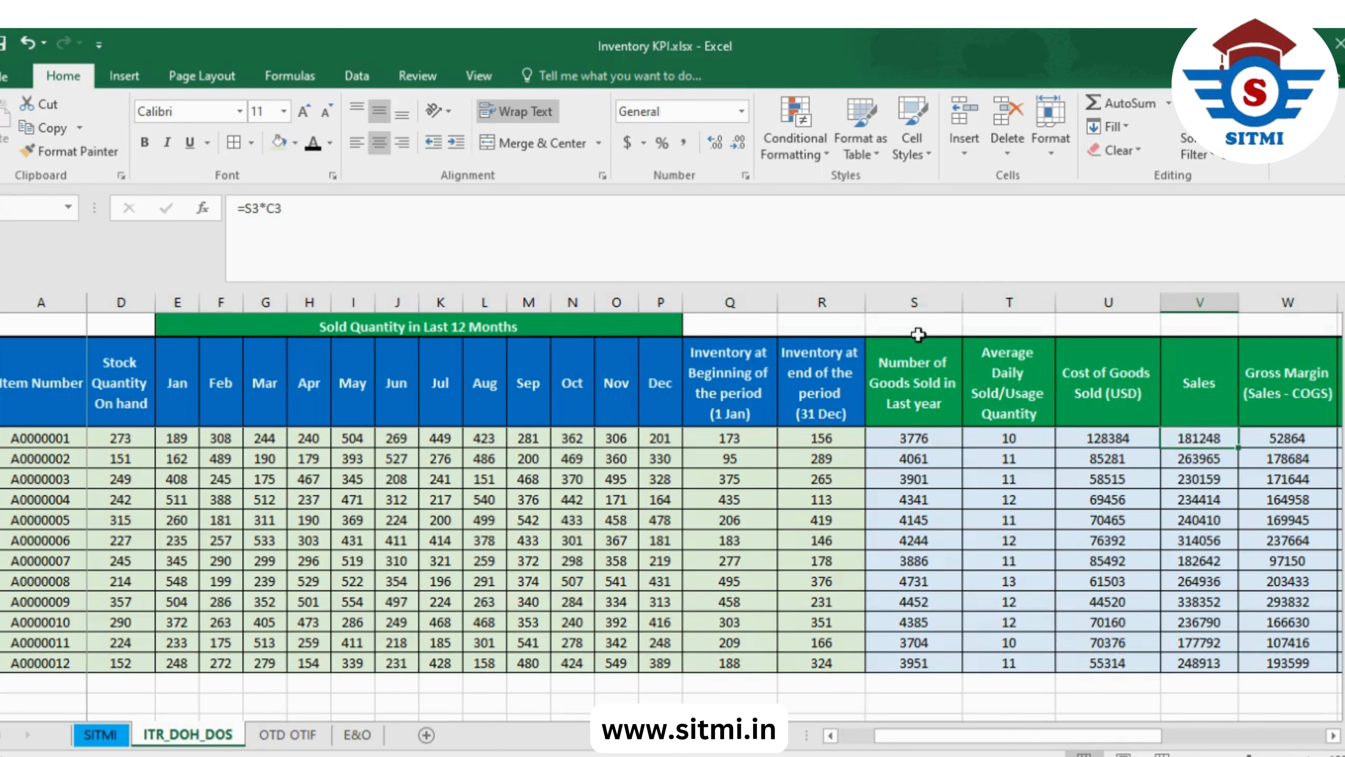
pyautogui.click(914, 303)
pyautogui.click(927, 438)
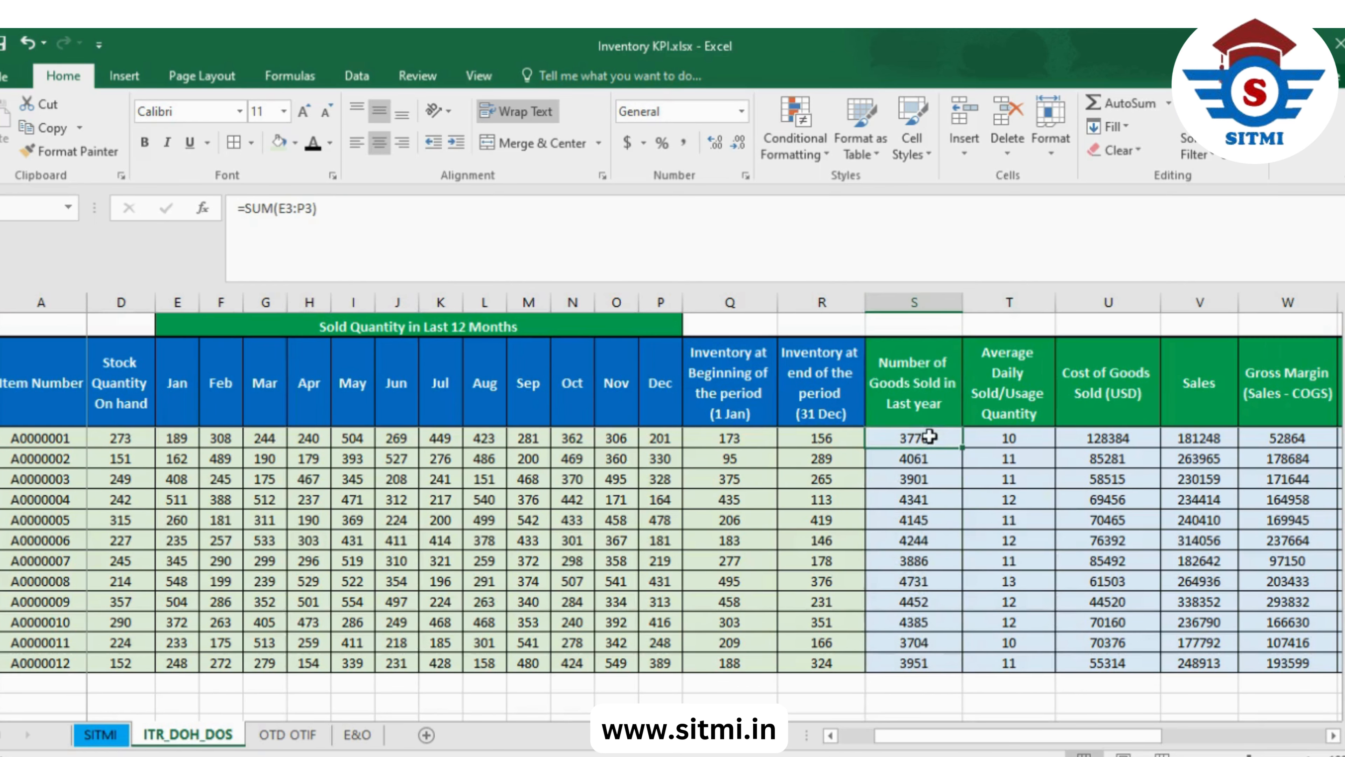
pyautogui.moveTo(1080, 739); pyautogui.dragTo(996, 745)
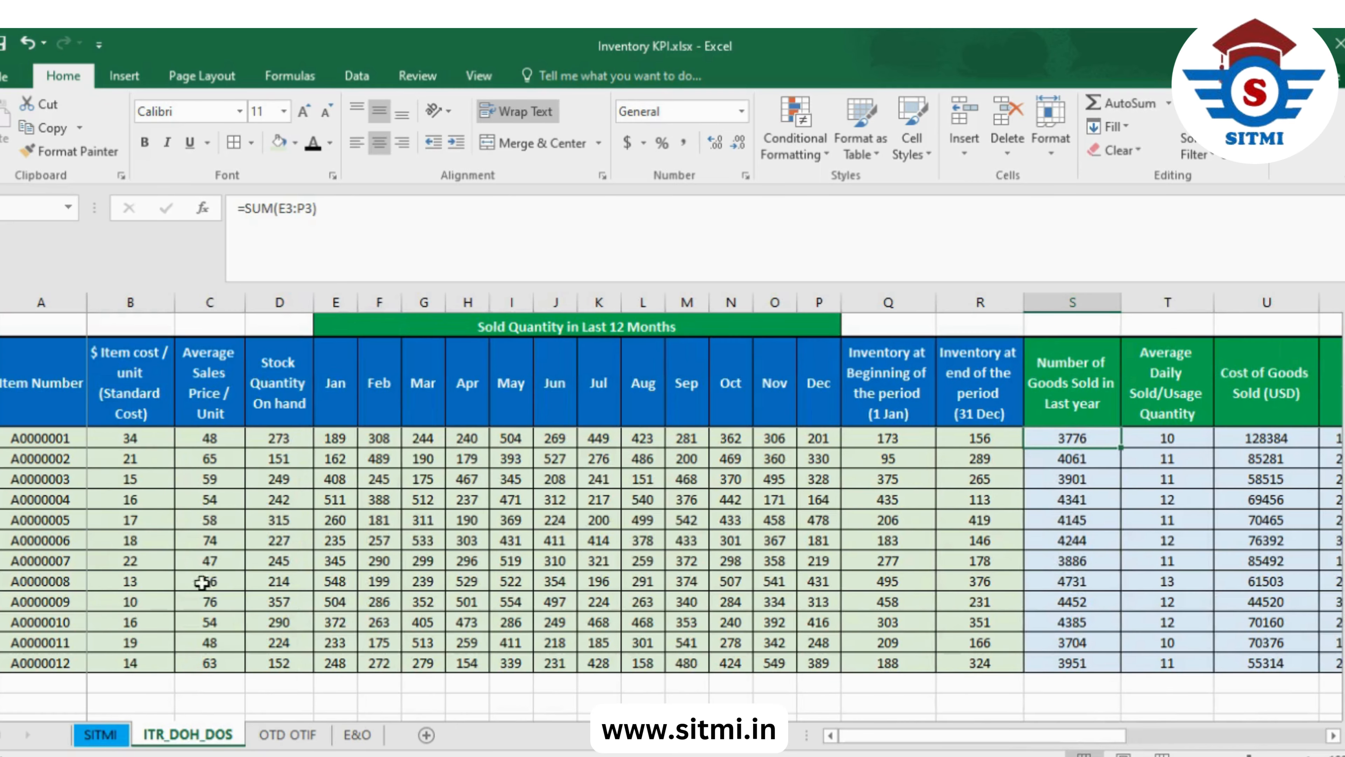
pyautogui.click(213, 440)
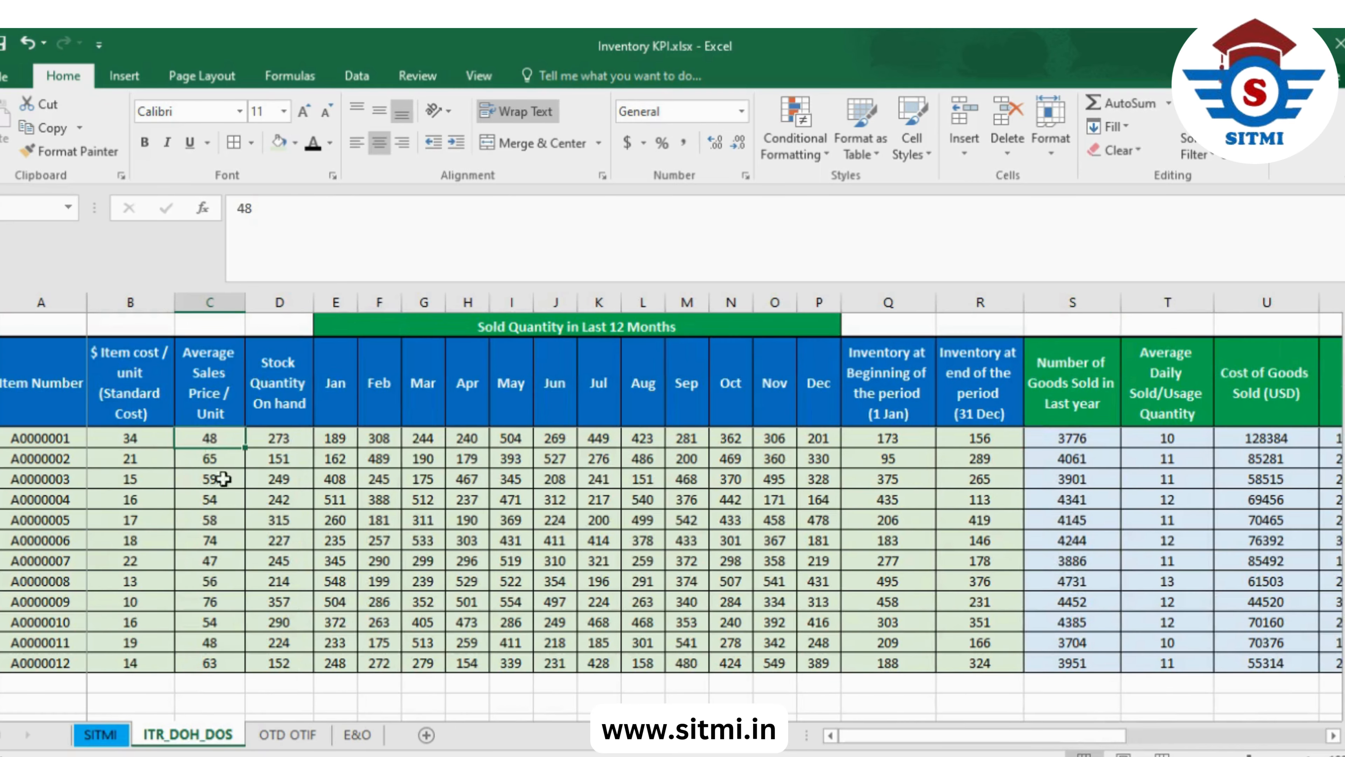
pyautogui.moveTo(1033, 742); pyautogui.dragTo(1148, 741)
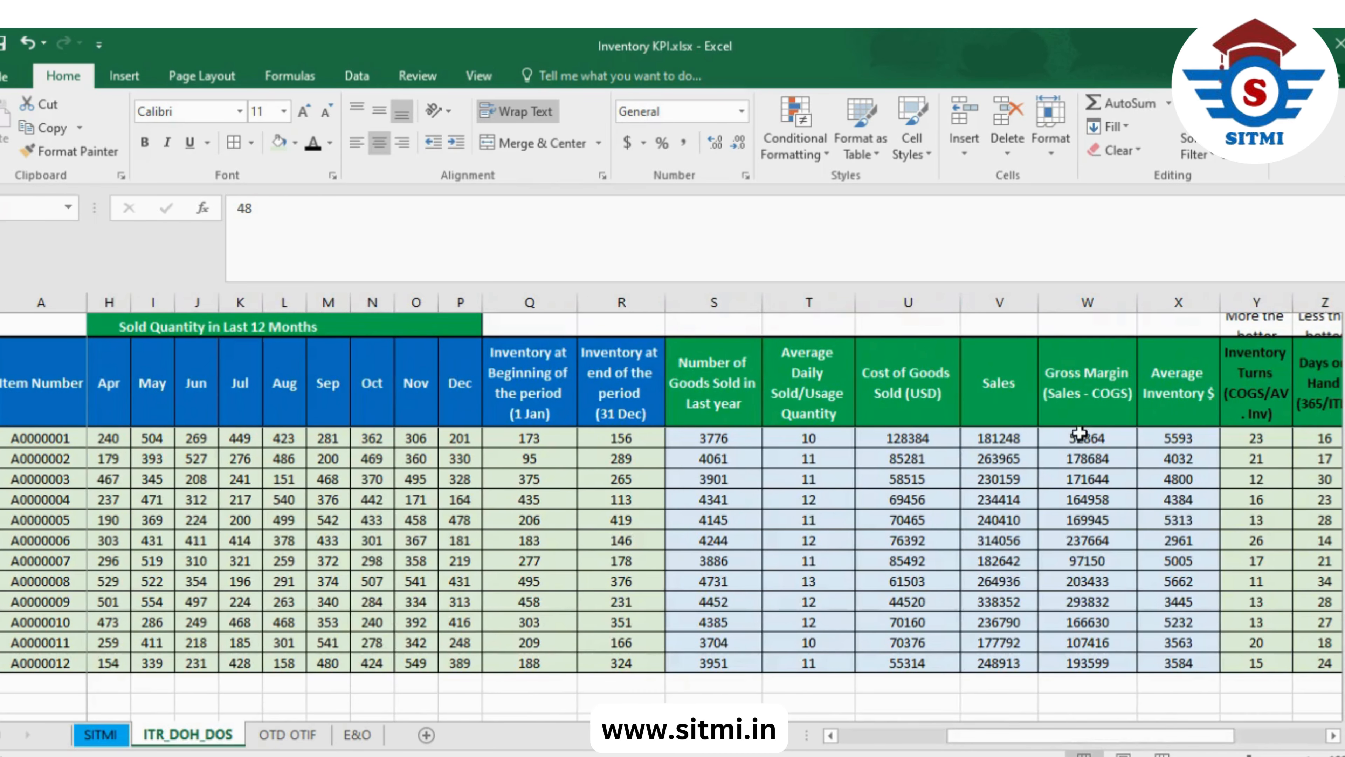
pyautogui.click(1034, 439)
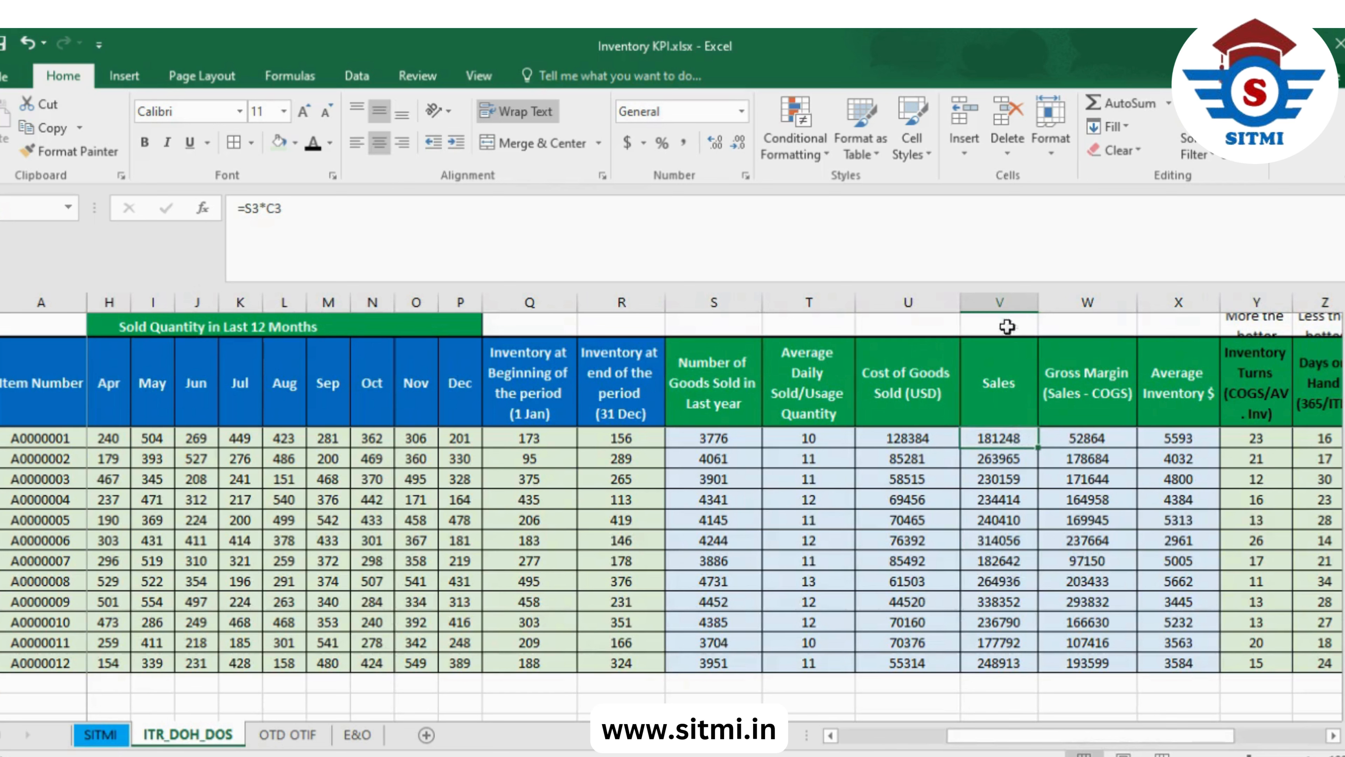
# Examine the Gross Margin column and the Gross Margin and Average Inventory $ formulas for item A0000001.
pyautogui.click(1107, 303)
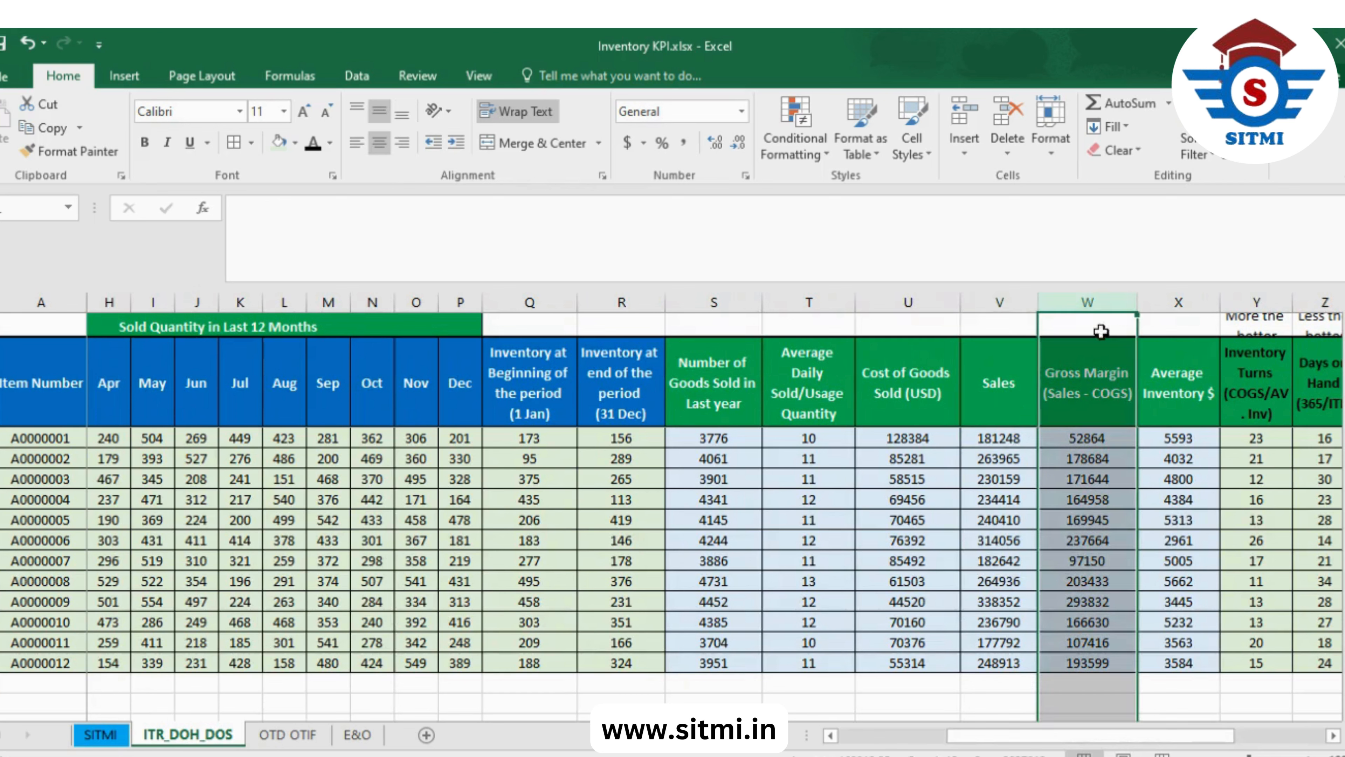
pyautogui.click(1098, 439)
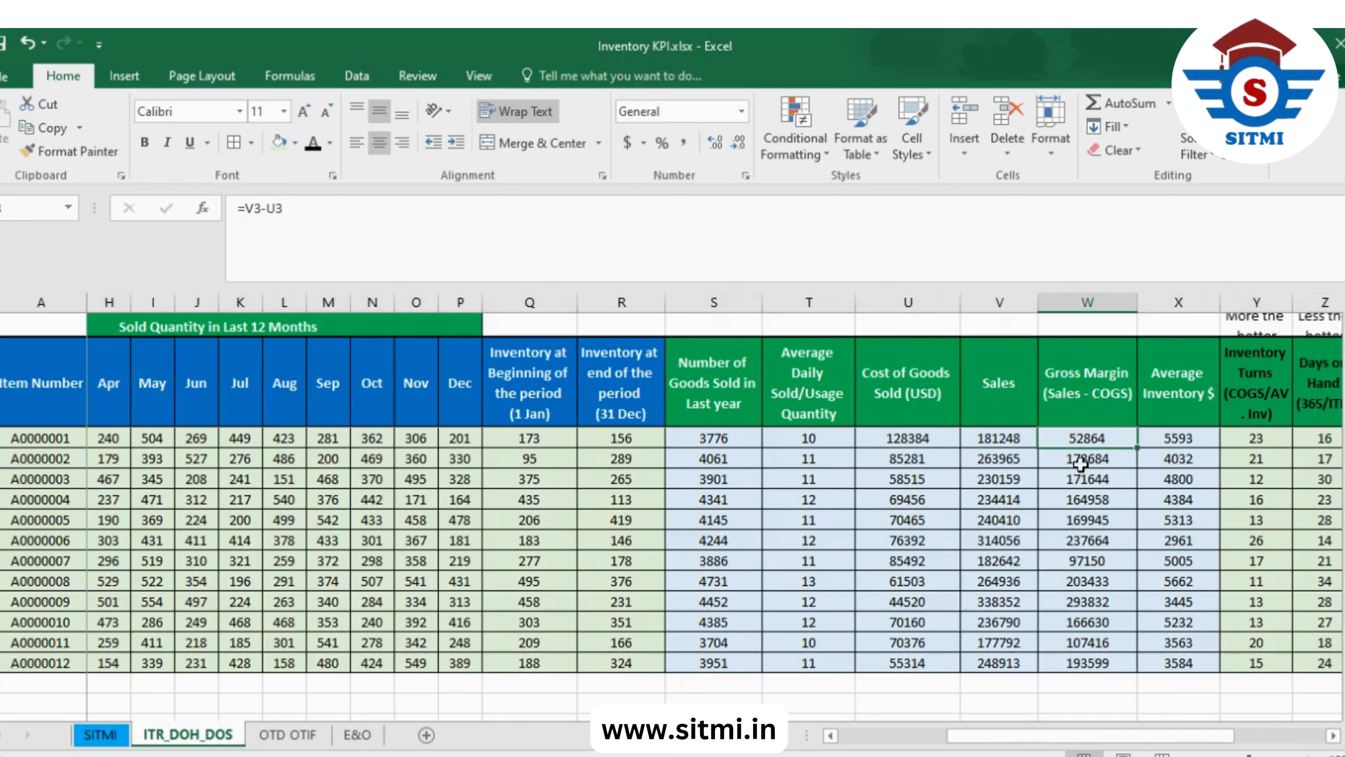
pyautogui.moveTo(1133, 735); pyautogui.dragTo(1171, 735)
pyautogui.click(1082, 436)
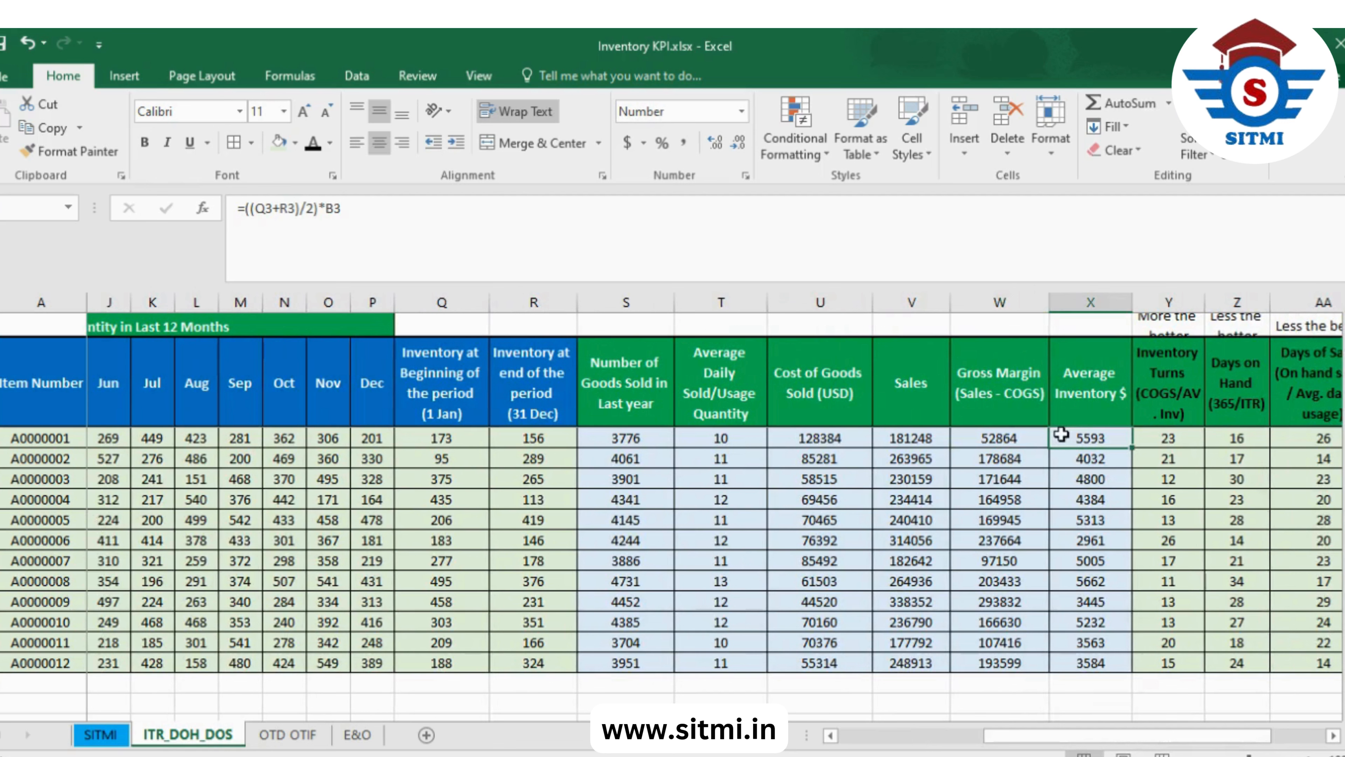
# Trace item A0000001's Average Inventory $ formula to its beginning and end of period inventories and the unit cost in B3.
pyautogui.click(452, 441)
pyautogui.moveTo(458, 439); pyautogui.dragTo(535, 440)
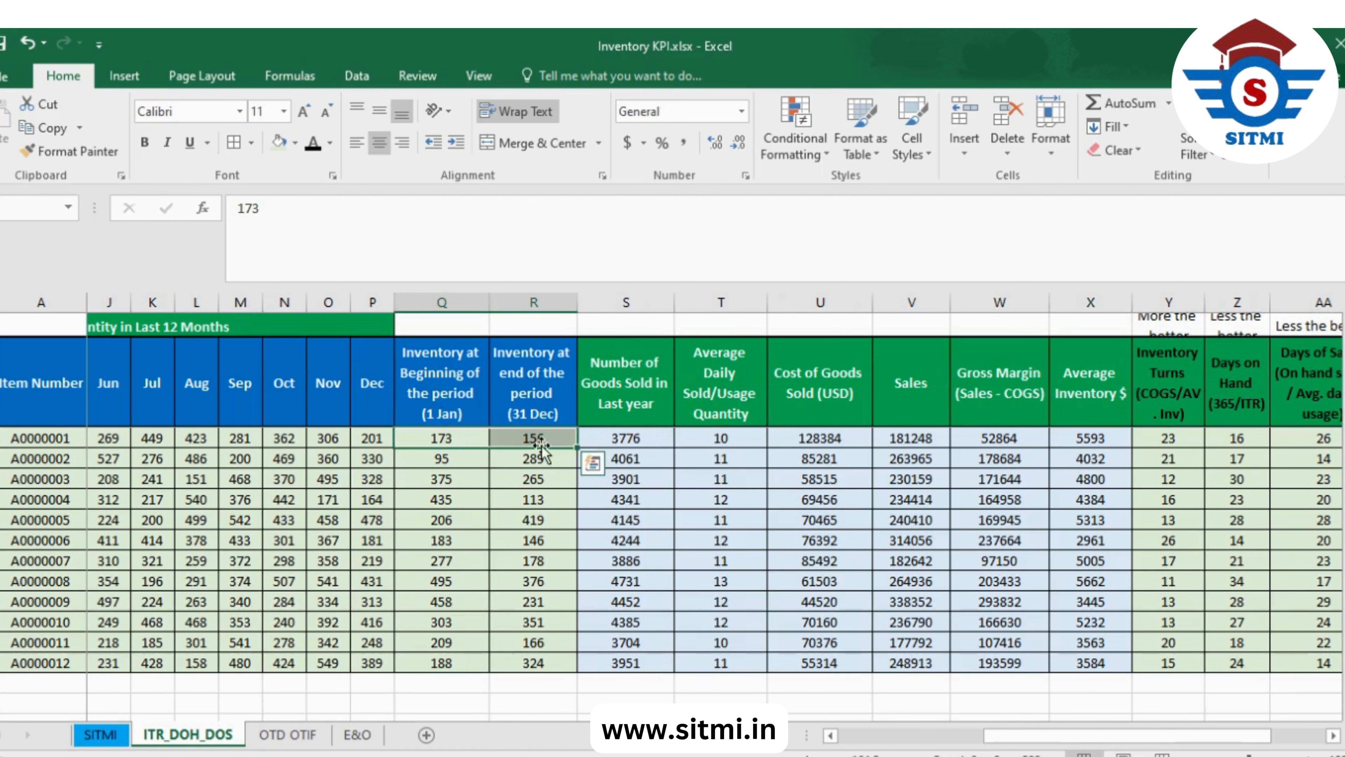
pyautogui.click(1092, 437)
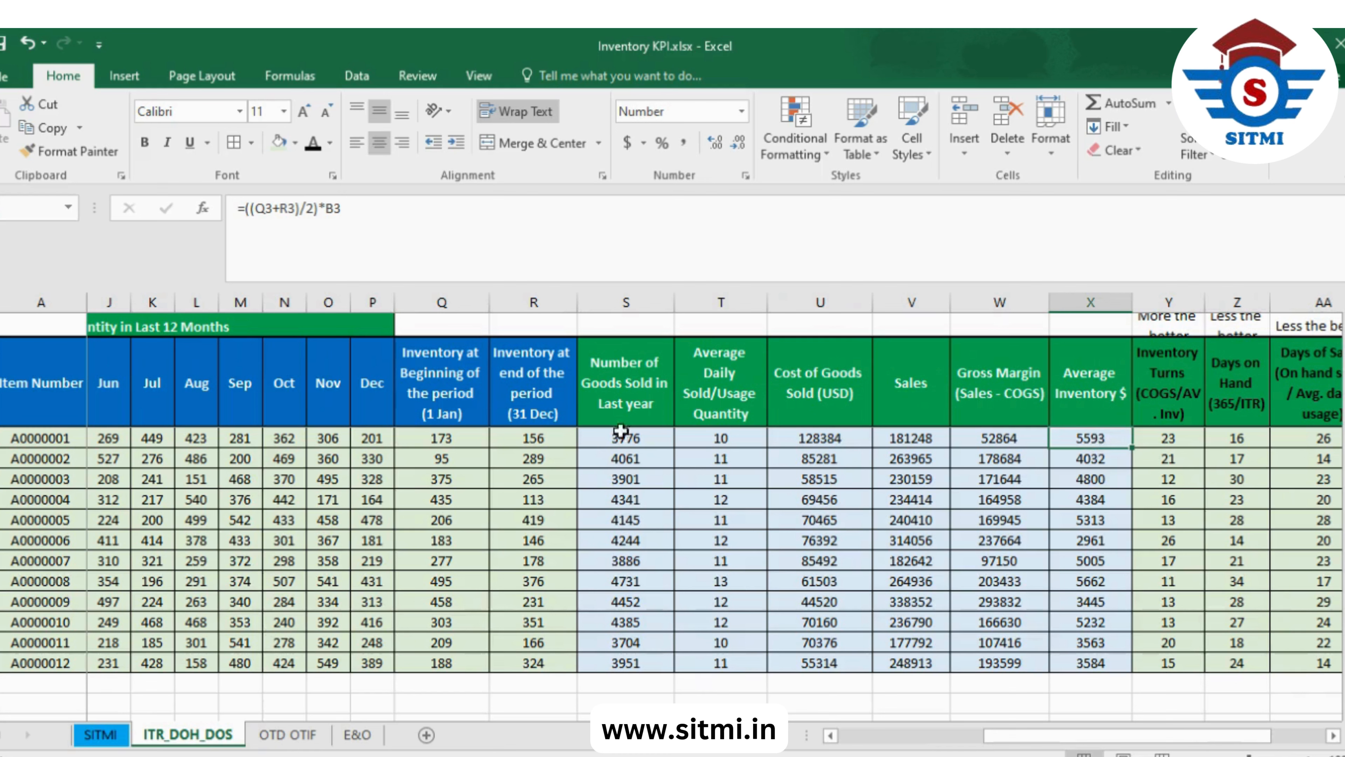
pyautogui.moveTo(463, 437); pyautogui.dragTo(519, 437)
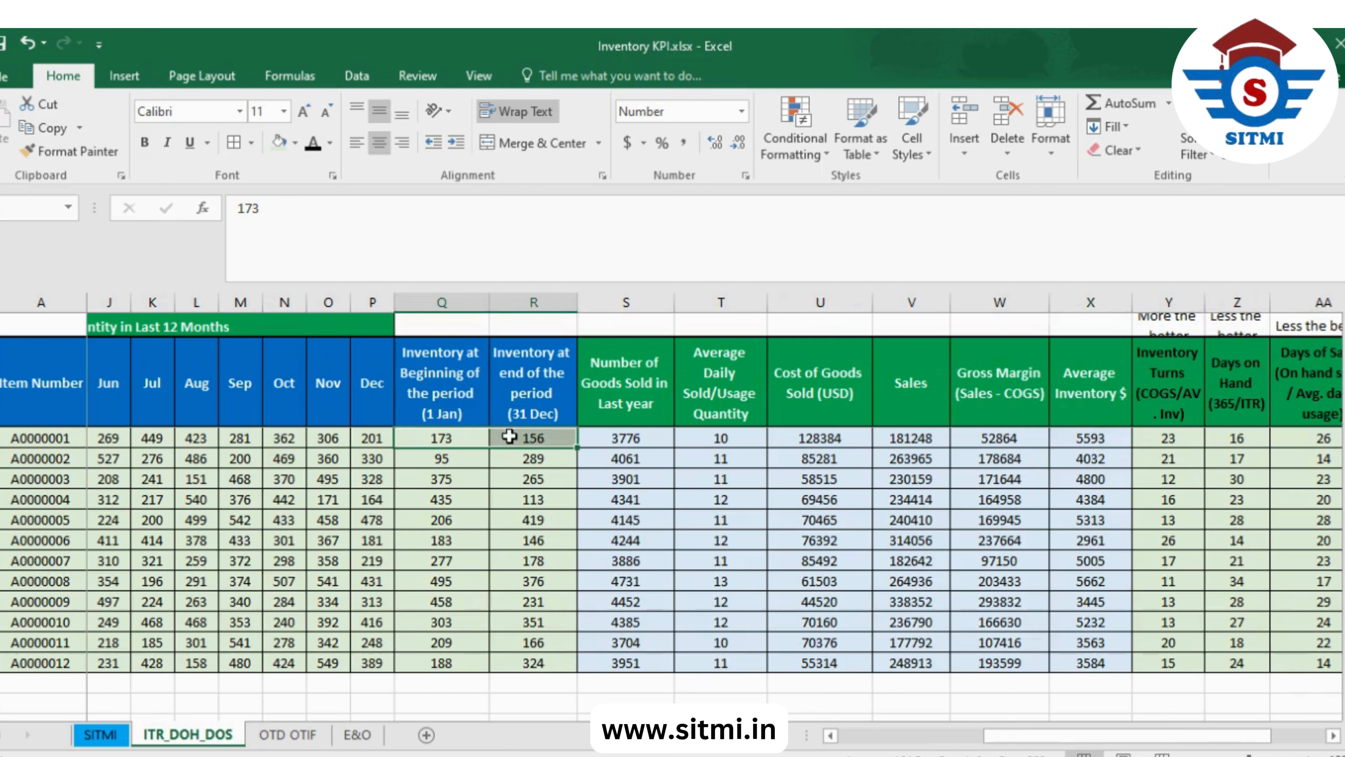
pyautogui.click(1075, 436)
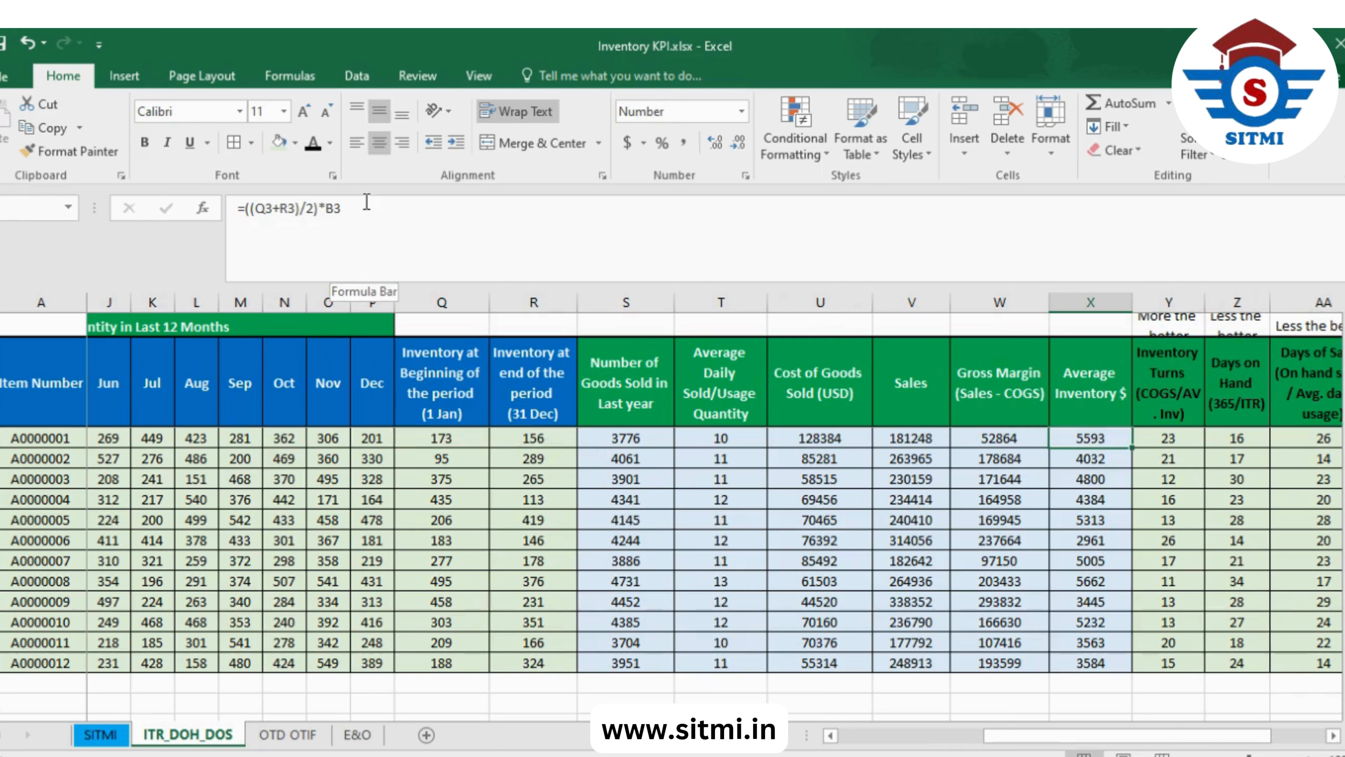
pyautogui.doubleClick(332, 208)
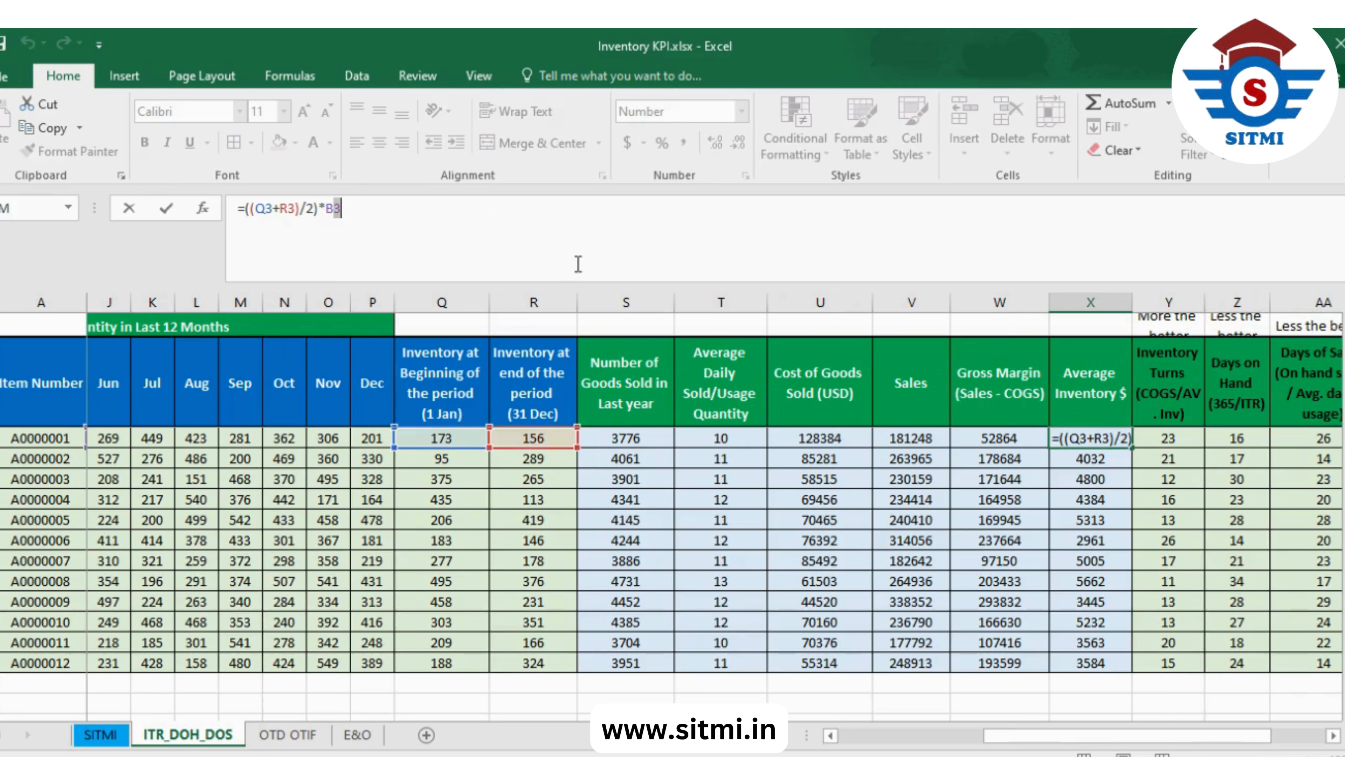
pyautogui.press('Escape')
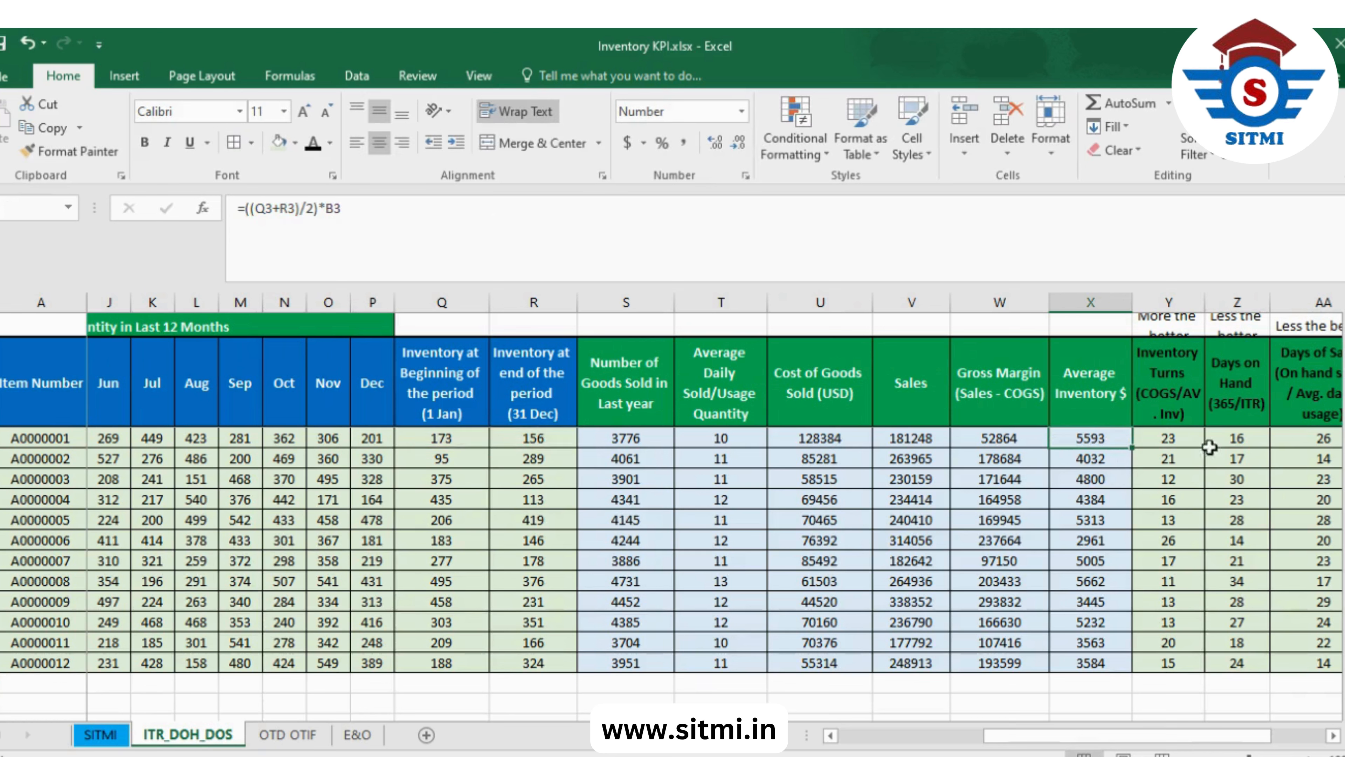
# Increase the height of the first row above the KPI headers and examine the Inventory Turns formula for item A0000001.
pyautogui.click(1172, 375)
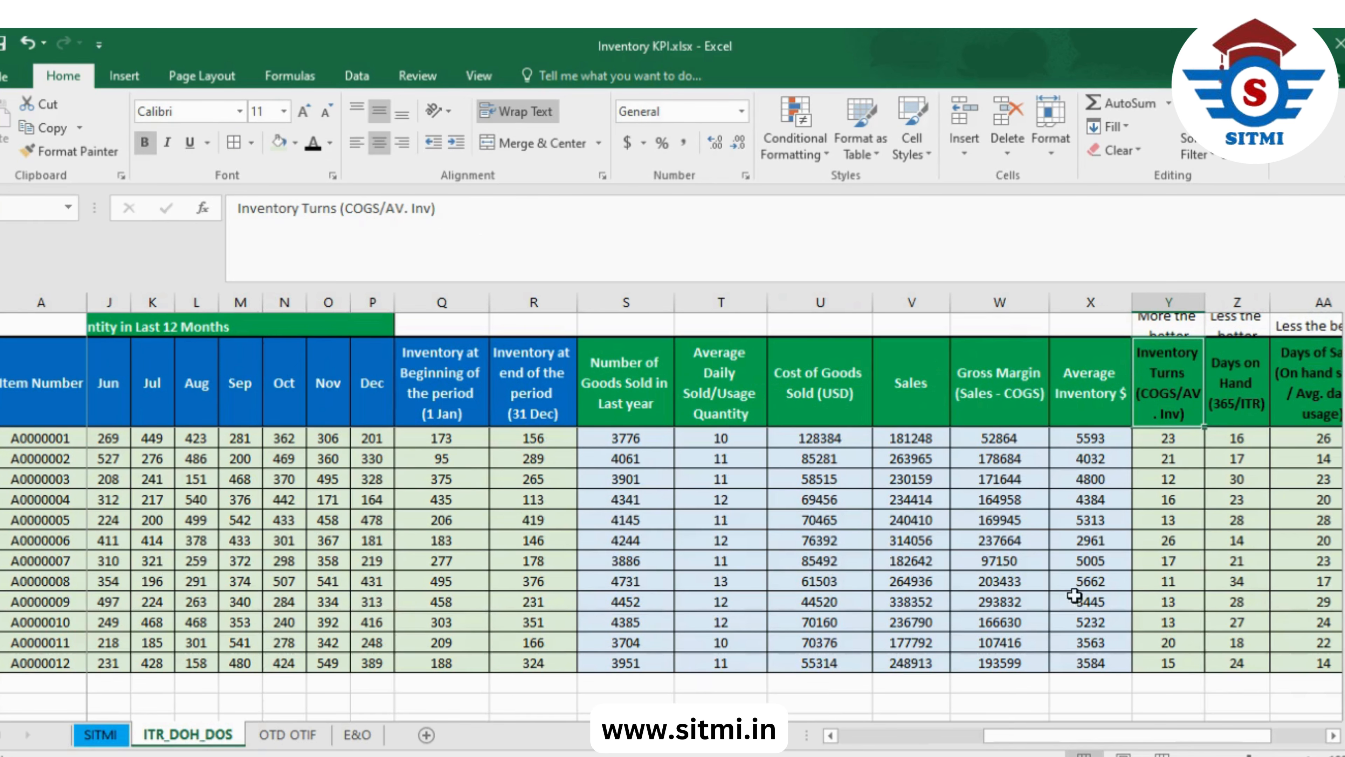
pyautogui.click(11, 303)
pyautogui.moveTo(4, 337); pyautogui.dragTo(4, 349)
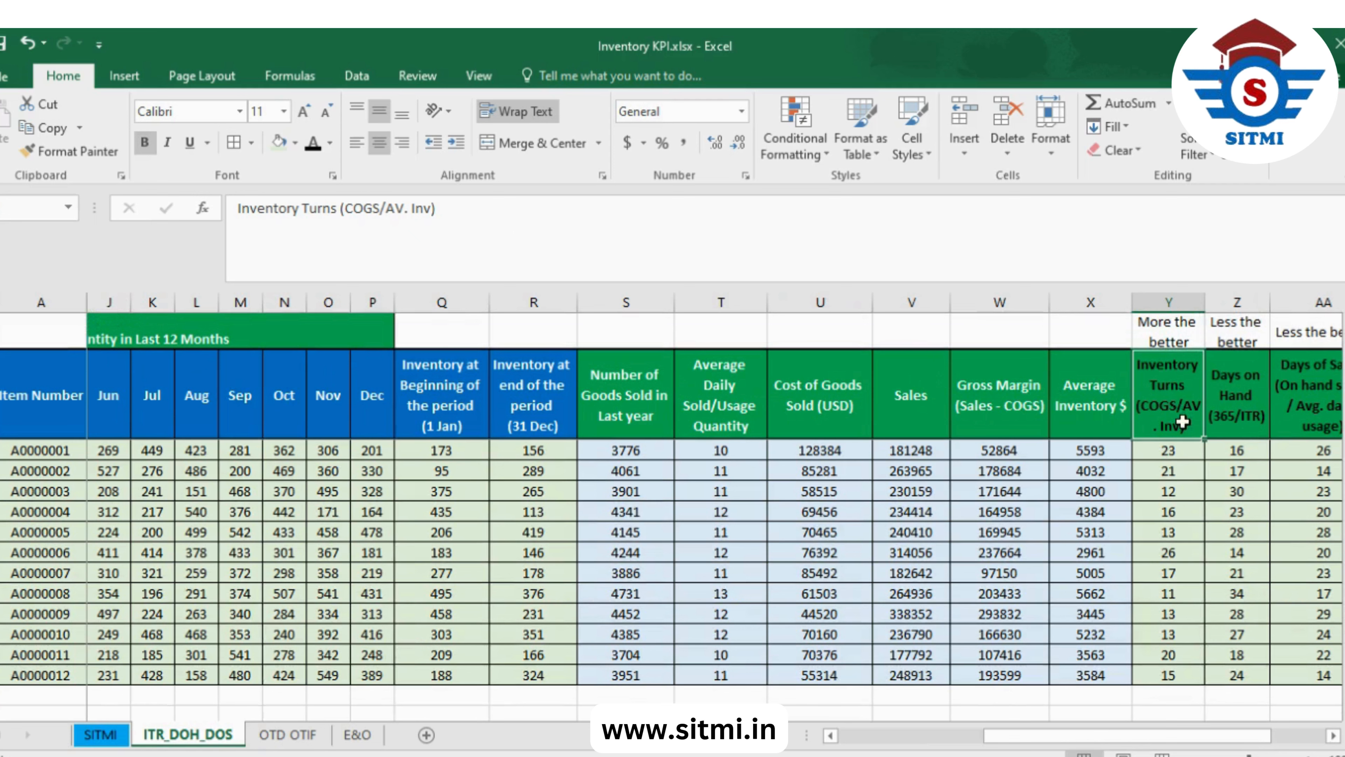
pyautogui.click(1188, 452)
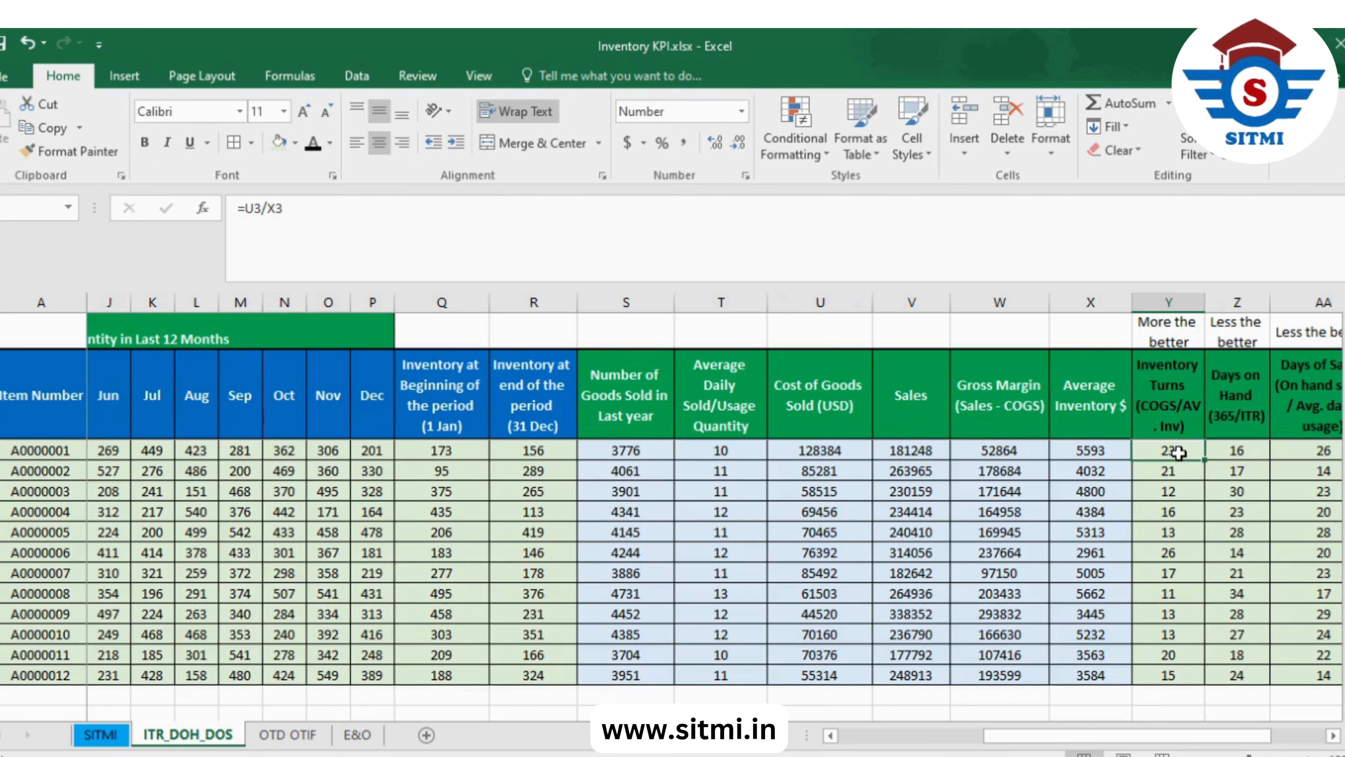
pyautogui.moveTo(1174, 451); pyautogui.dragTo(1198, 673)
# Examine the Days on Hand (365/ITR) header wording and the matching formula for item A0000001.
pyautogui.moveTo(1163, 735); pyautogui.dragTo(1231, 745)
pyautogui.click(1083, 450)
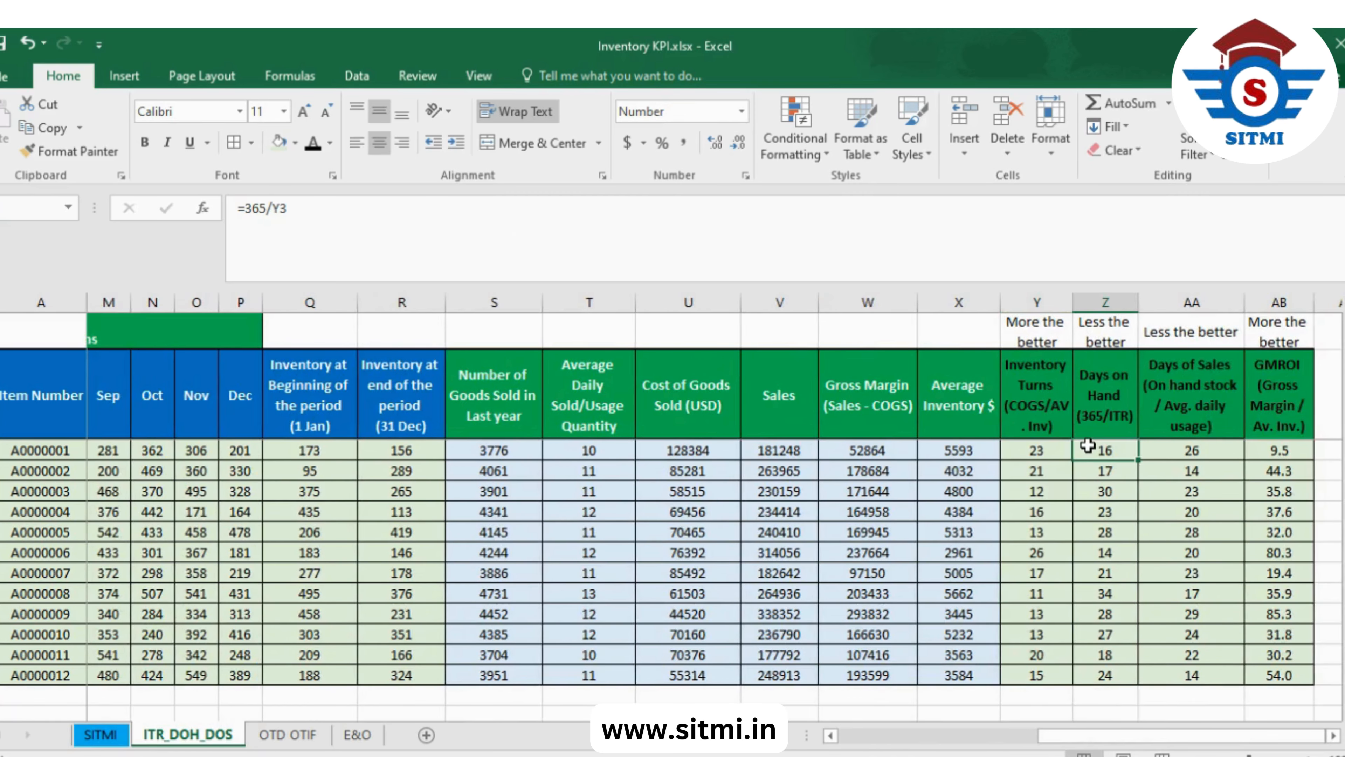
pyautogui.click(1111, 404)
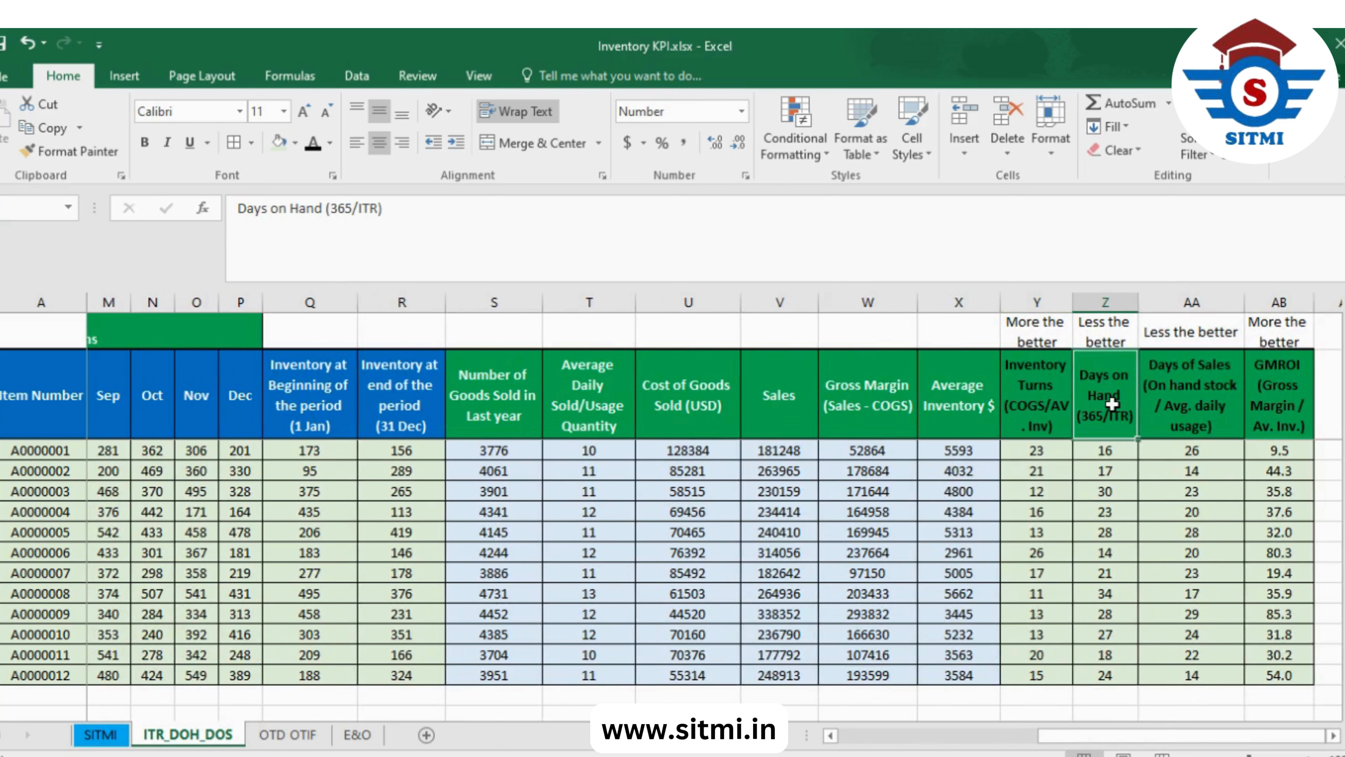
pyautogui.doubleClick(1111, 404)
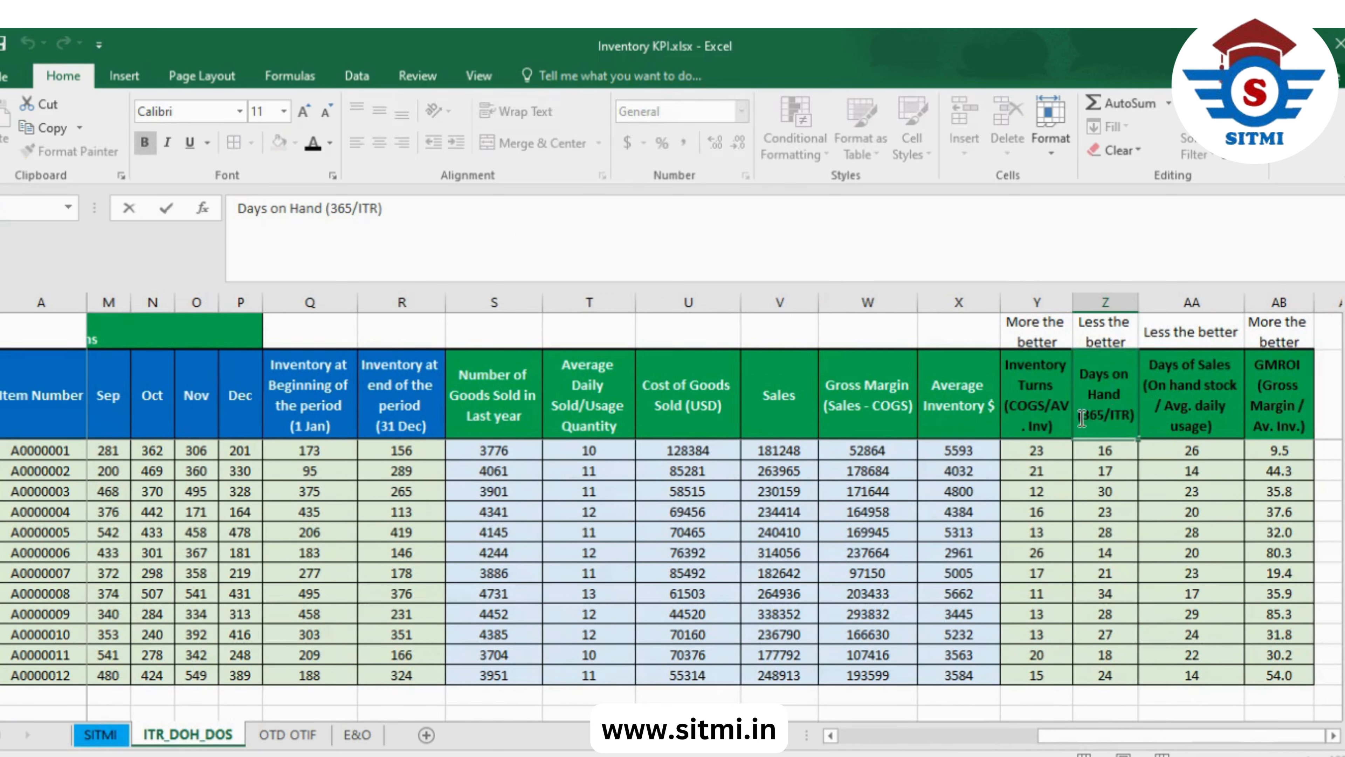
pyautogui.moveTo(1080, 419); pyautogui.dragTo(1141, 416)
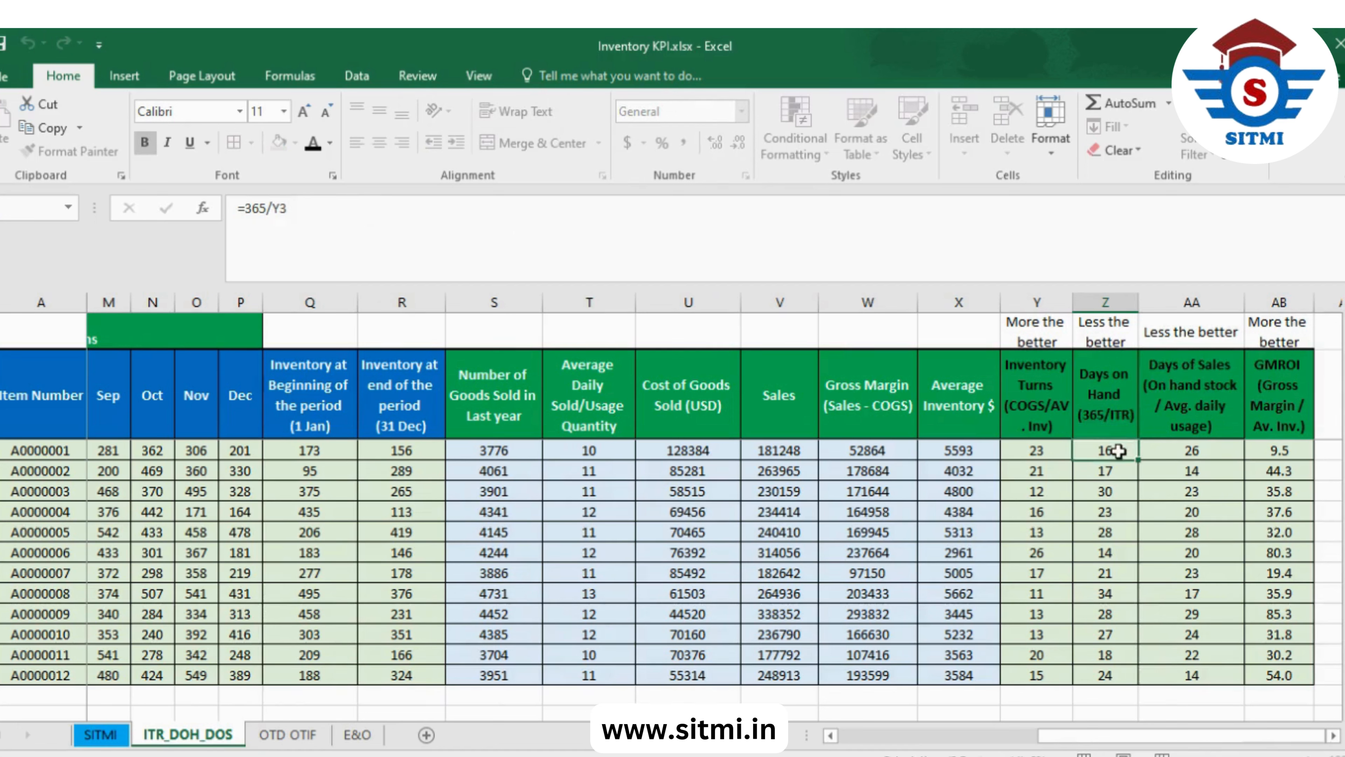
pyautogui.click(1118, 451)
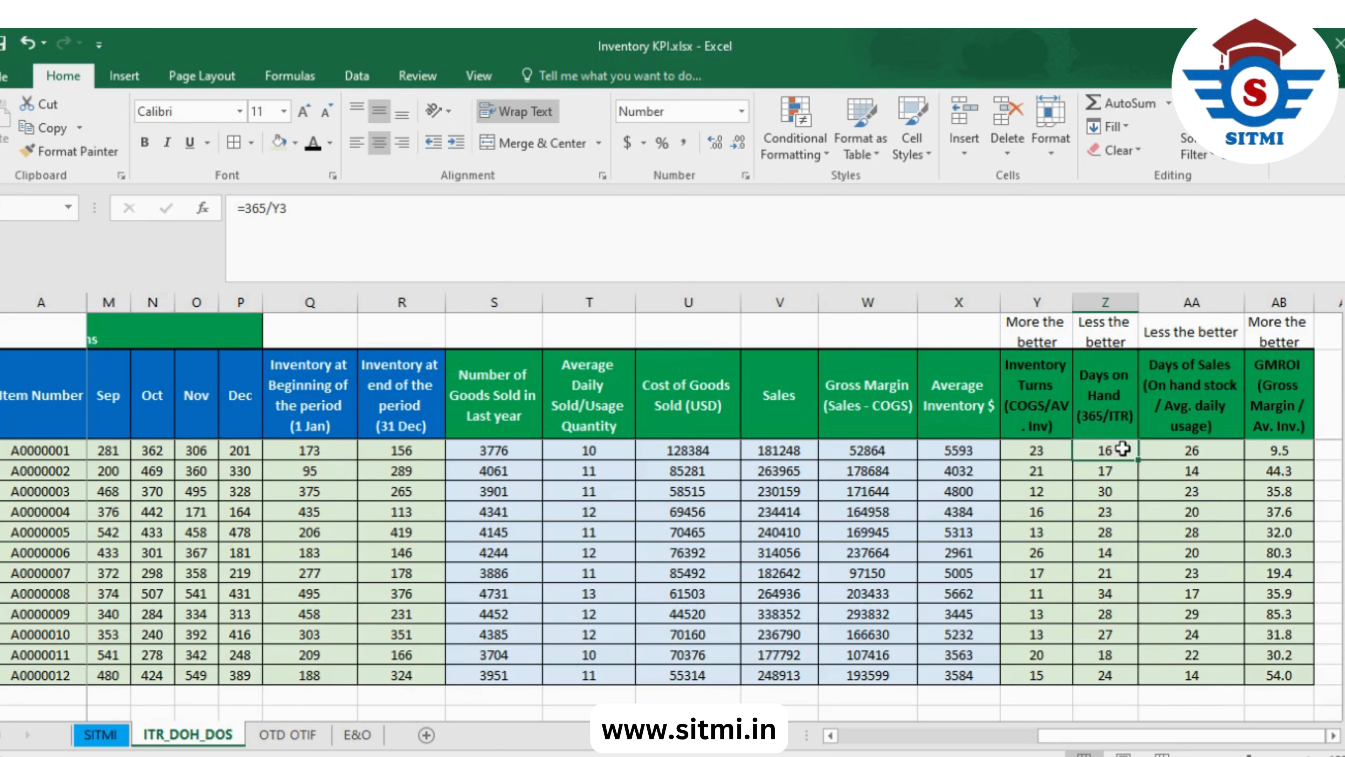
# Examine the Days of Sales header and its formula for item A0000001, based on on-hand stock and average daily usage.
pyautogui.click(1220, 416)
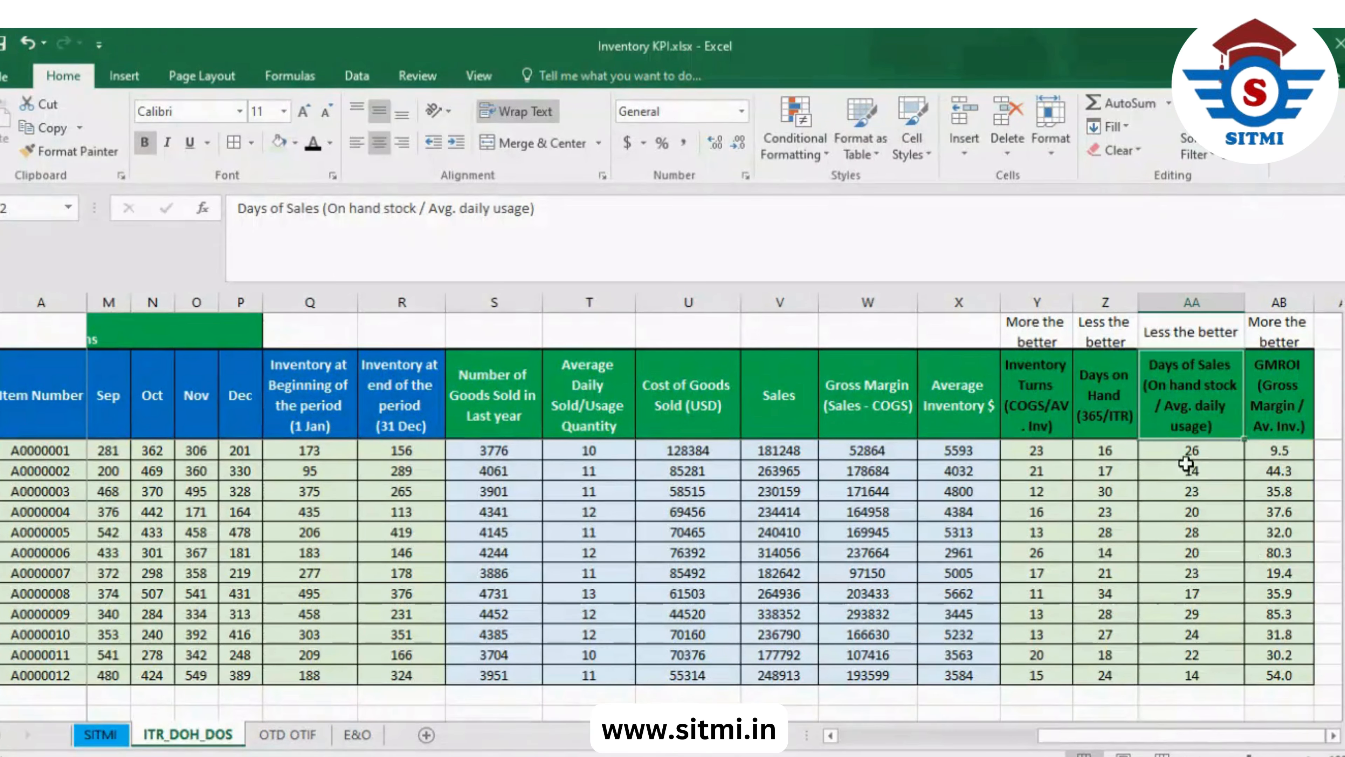
pyautogui.click(1187, 454)
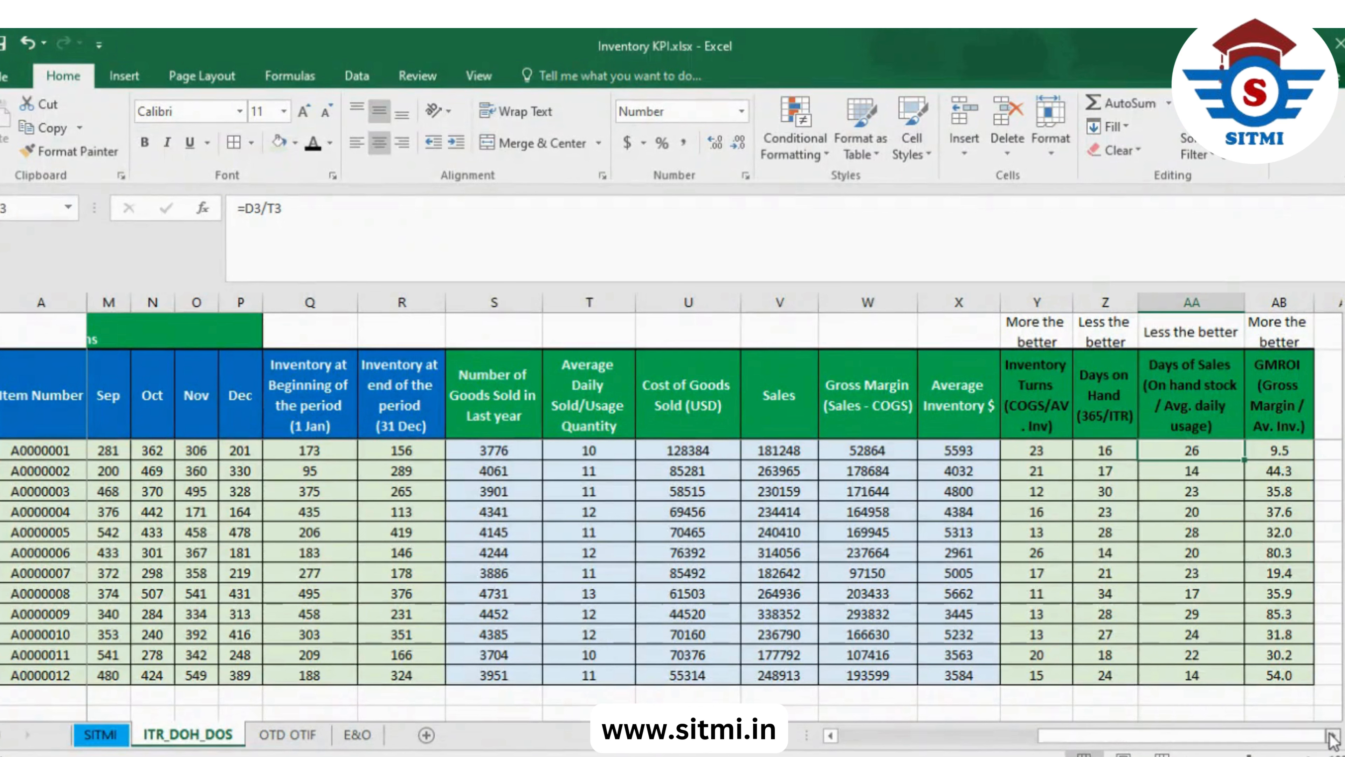
pyautogui.click(1332, 736)
pyautogui.click(1332, 736)
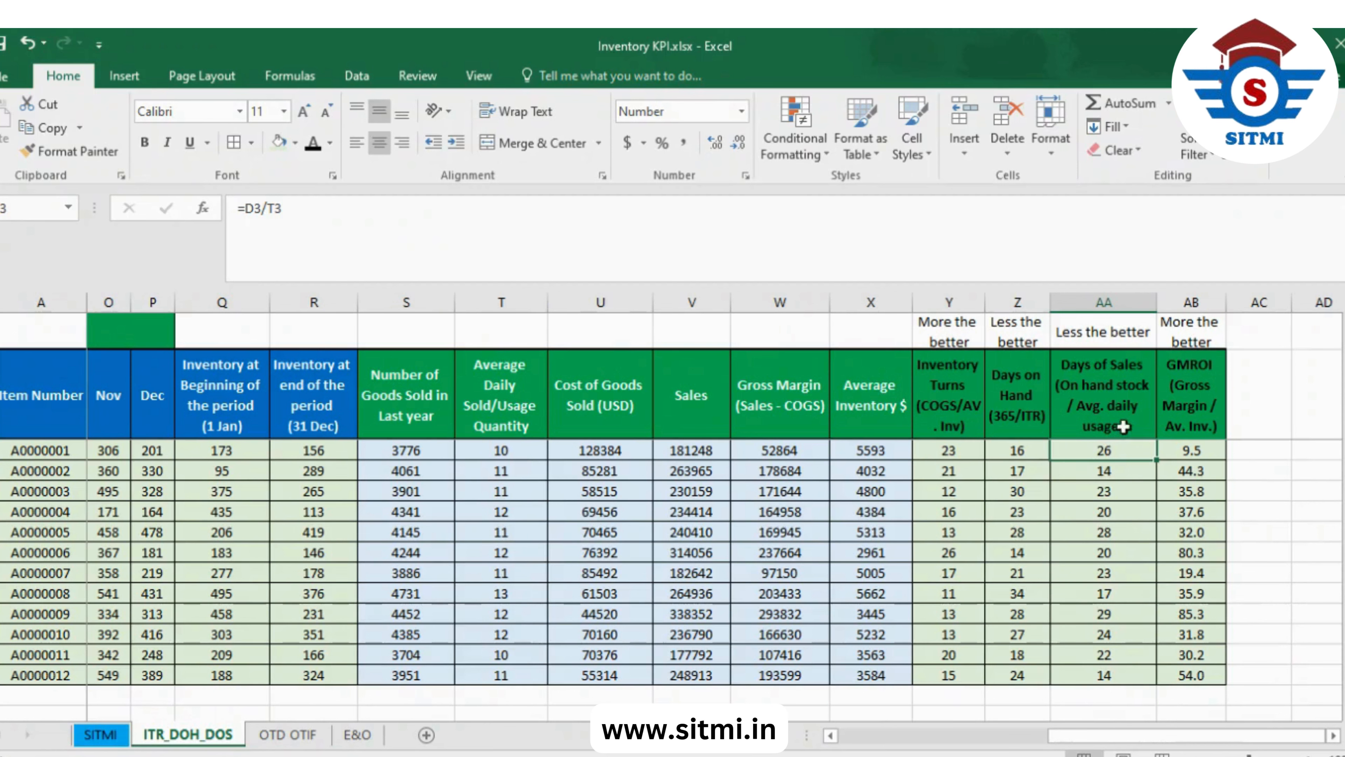
# Widen the GMROI column slightly and trace item A0000001's GMROI formula to its gross margin and average inventory.
pyautogui.click(1189, 392)
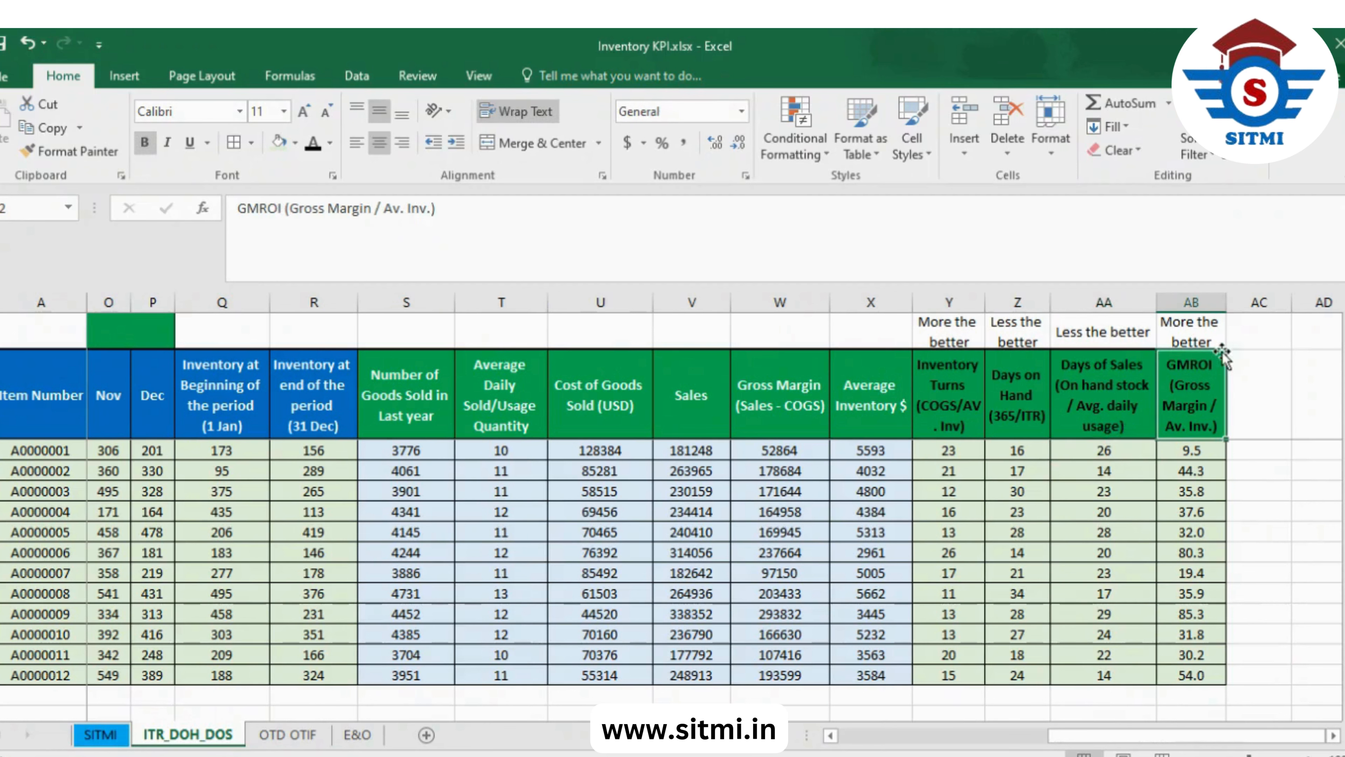
pyautogui.moveTo(1227, 303); pyautogui.dragTo(1238, 305)
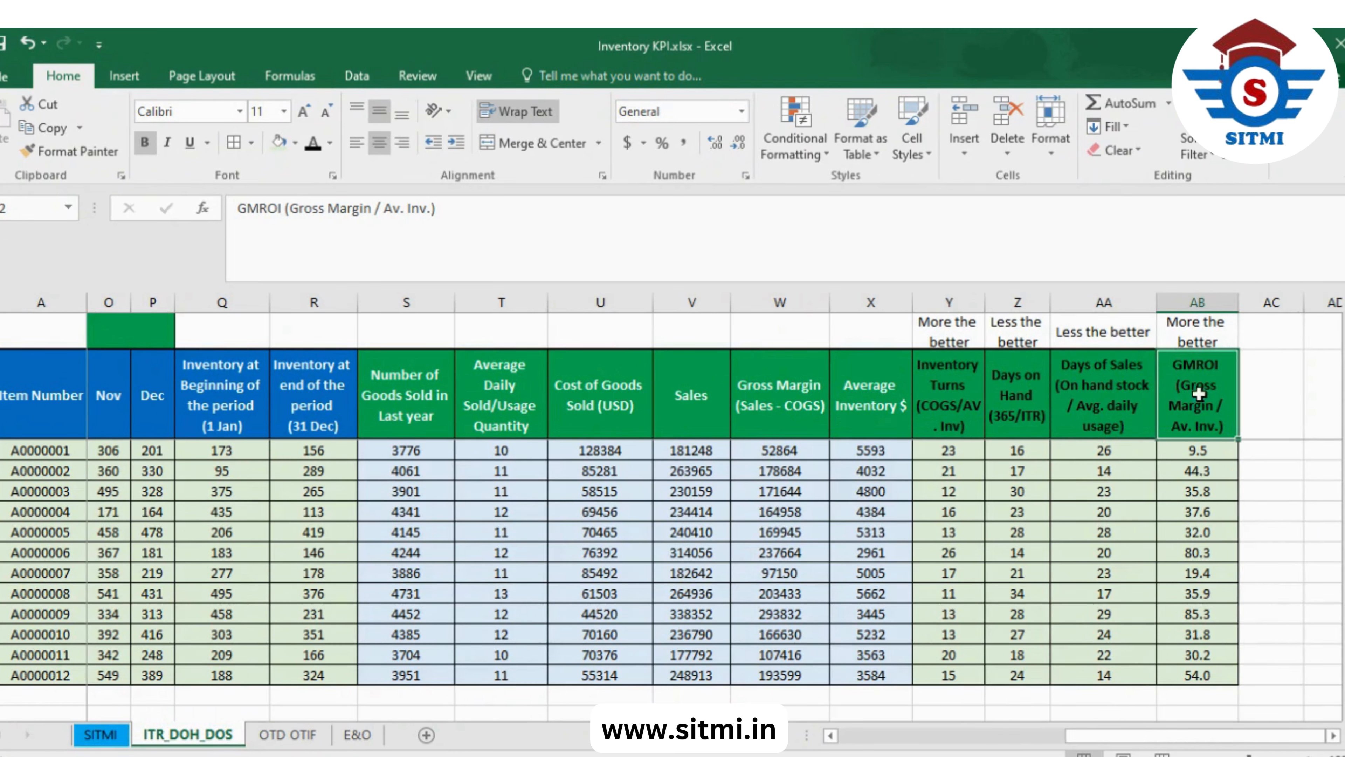
pyautogui.click(1212, 449)
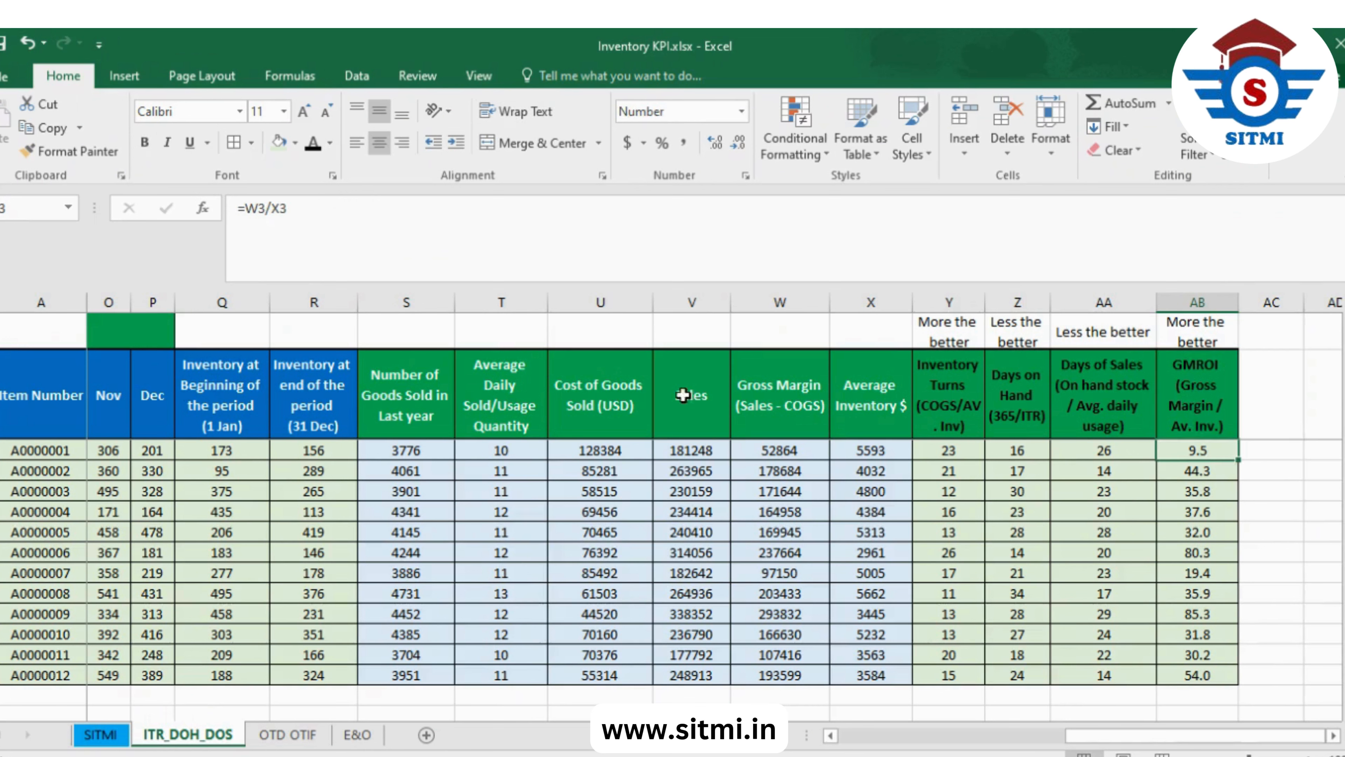
pyautogui.click(757, 454)
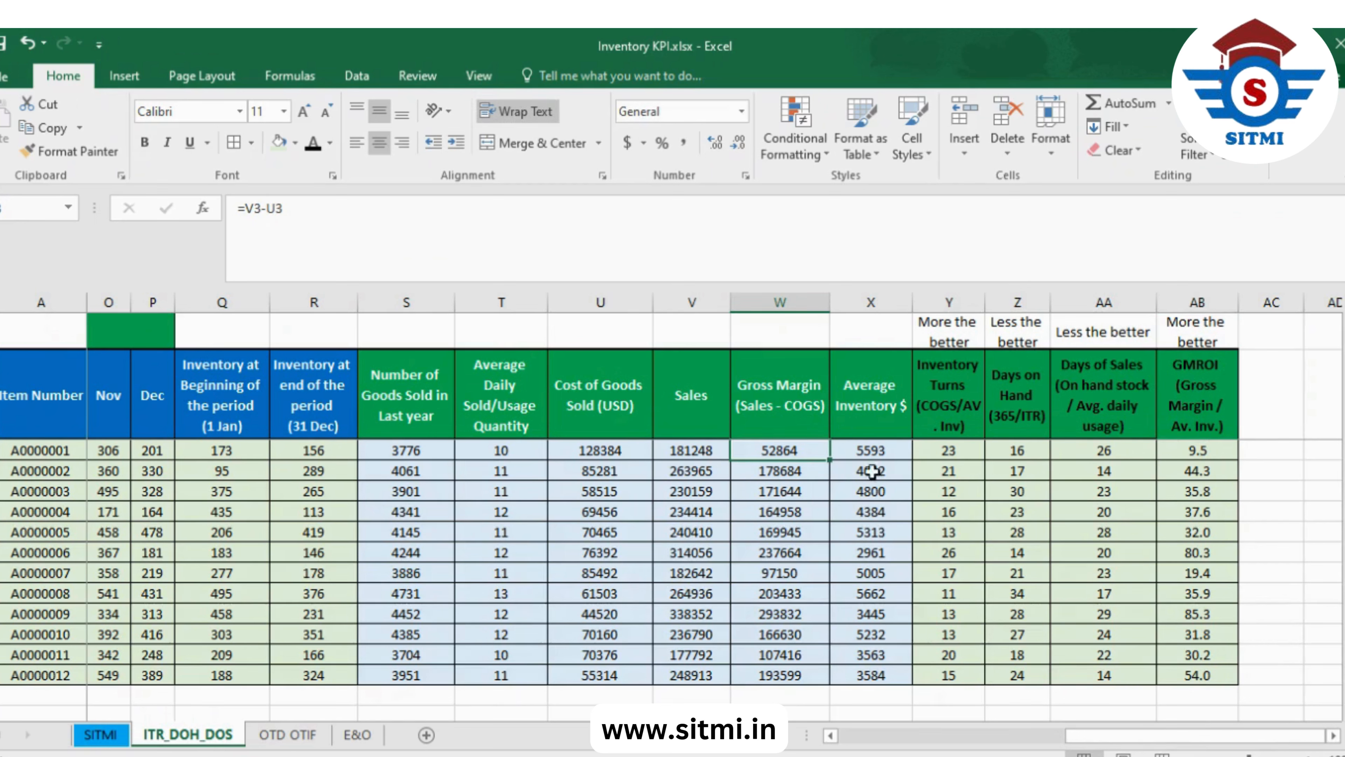
pyautogui.click(879, 452)
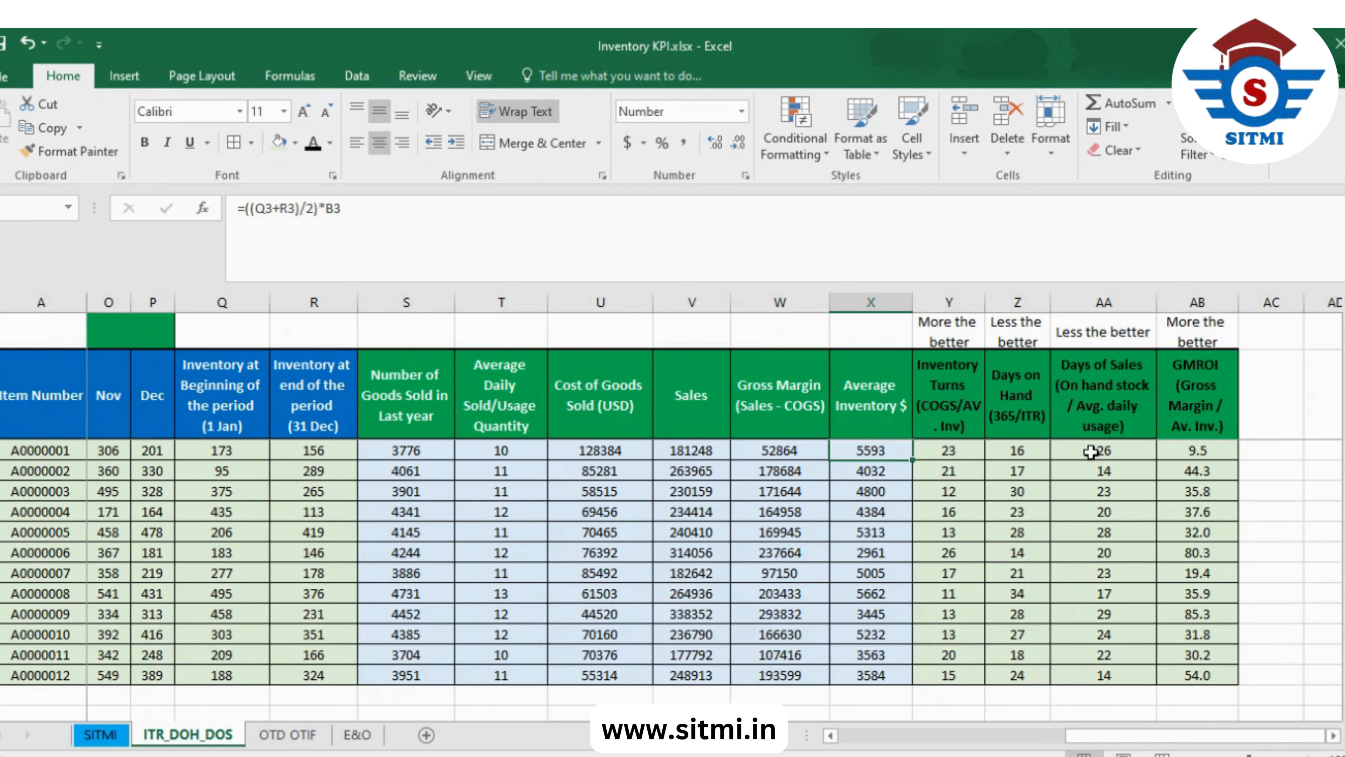
pyautogui.click(1218, 451)
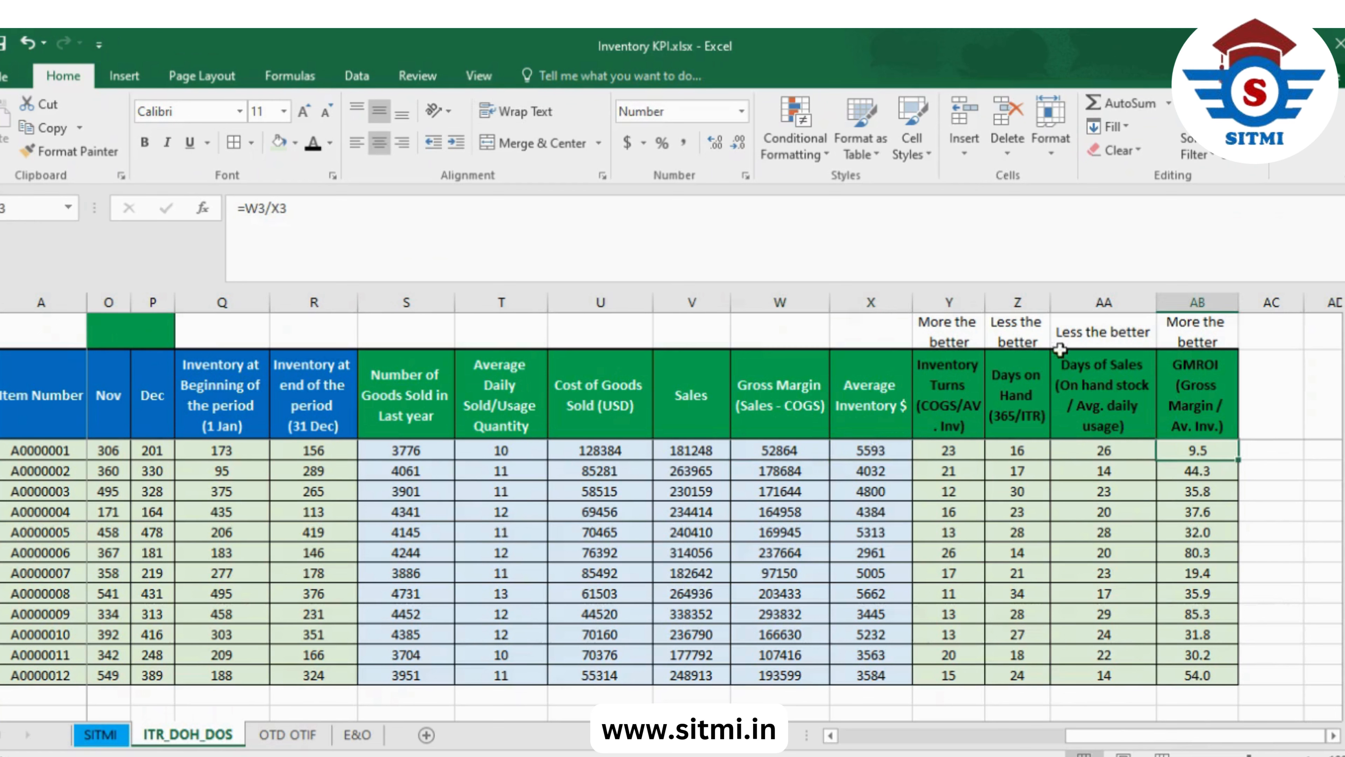
# Review the "More the better" and "Less the better" notes above the Inventory Turns, Days on Hand and Days of Sales headers.
pyautogui.moveTo(948, 393); pyautogui.dragTo(1207, 404)
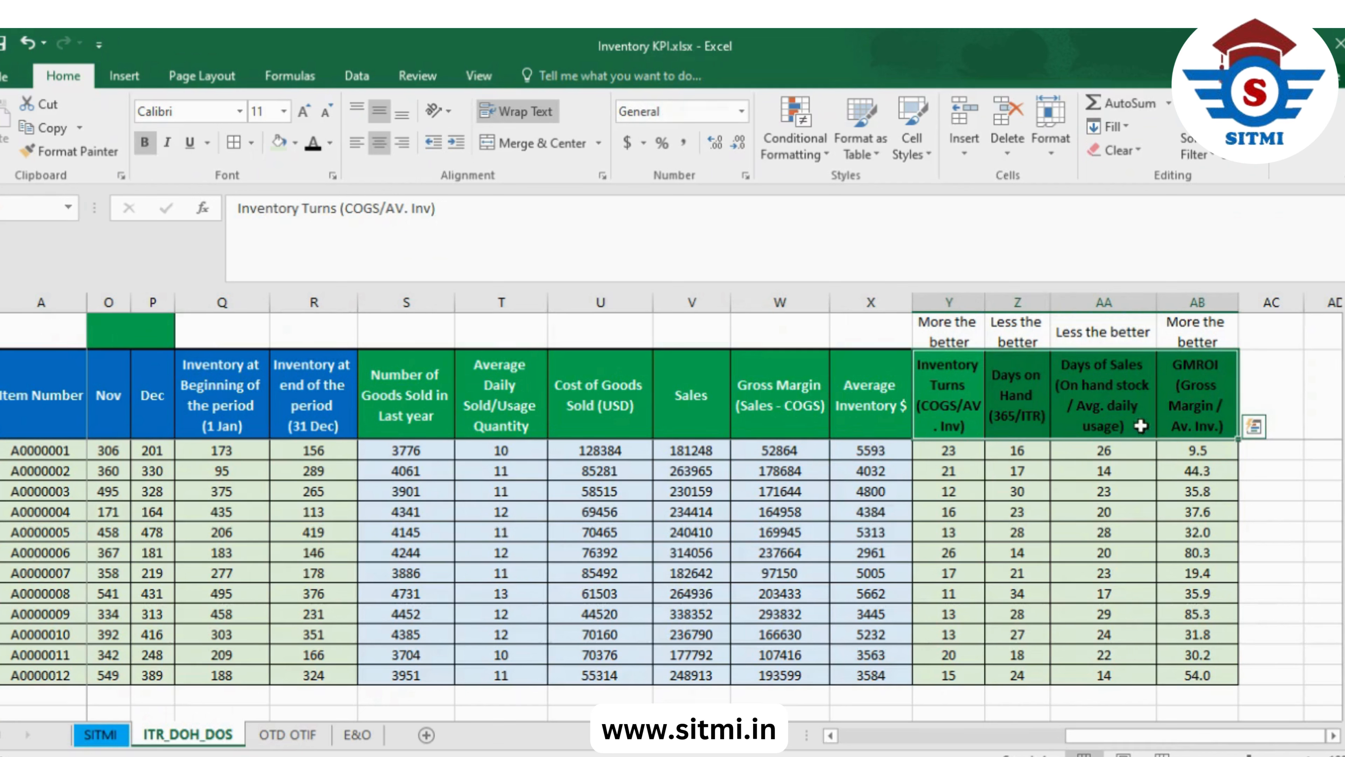
pyautogui.click(947, 331)
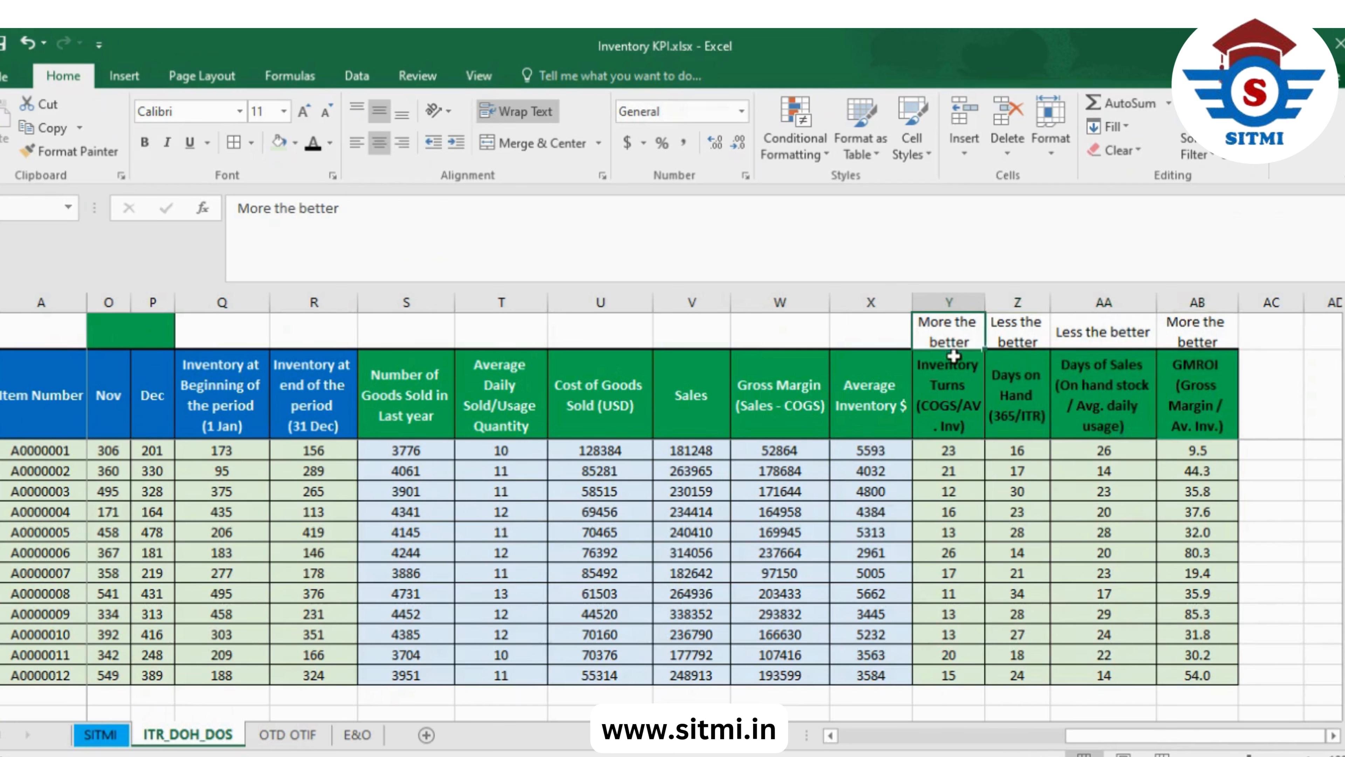
pyautogui.click(960, 386)
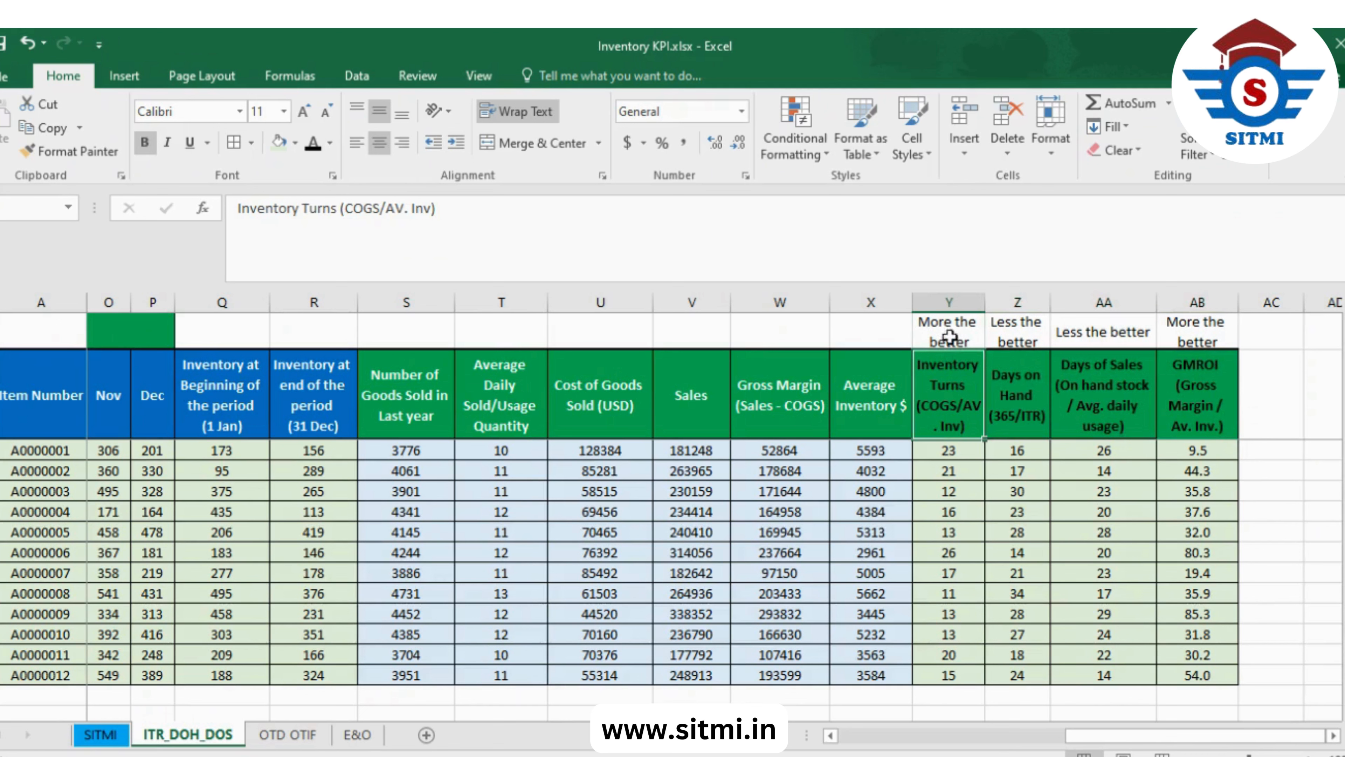
pyautogui.click(947, 326)
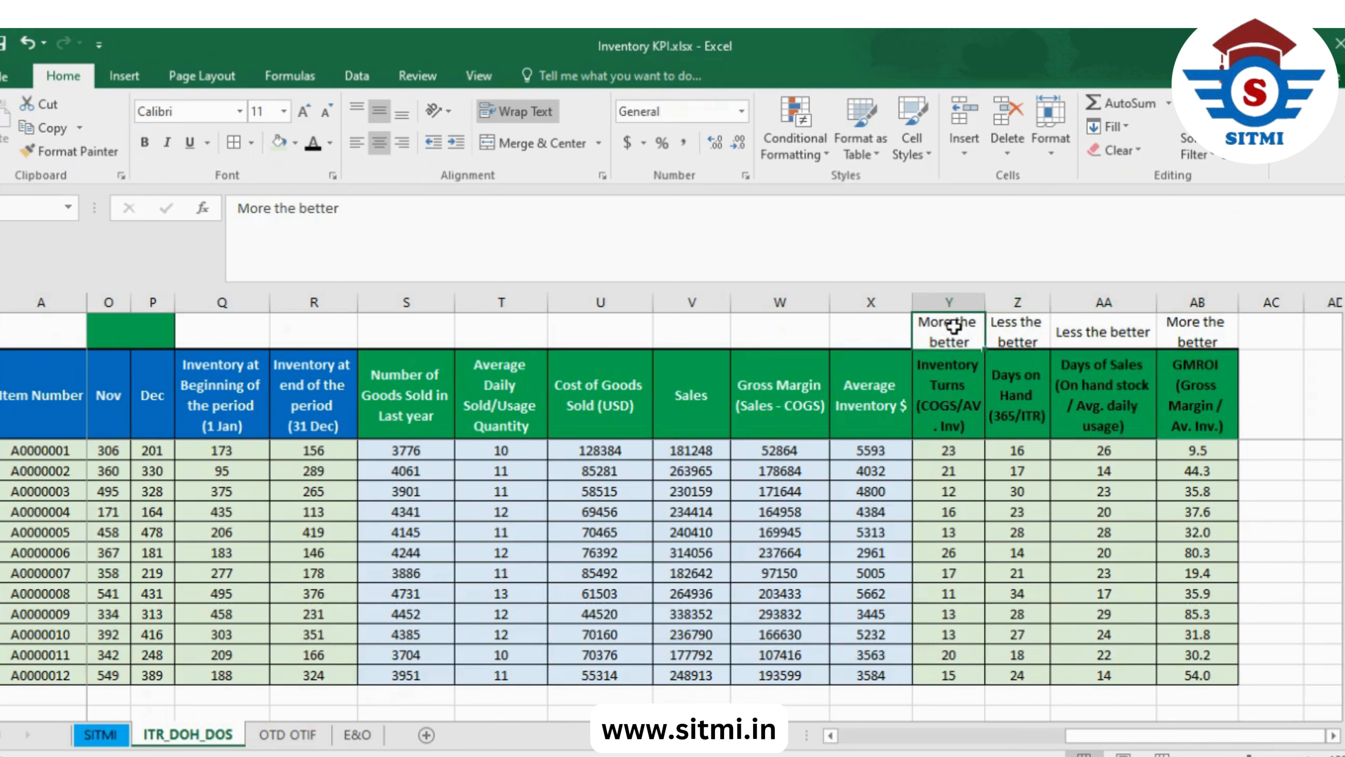
pyautogui.click(1026, 373)
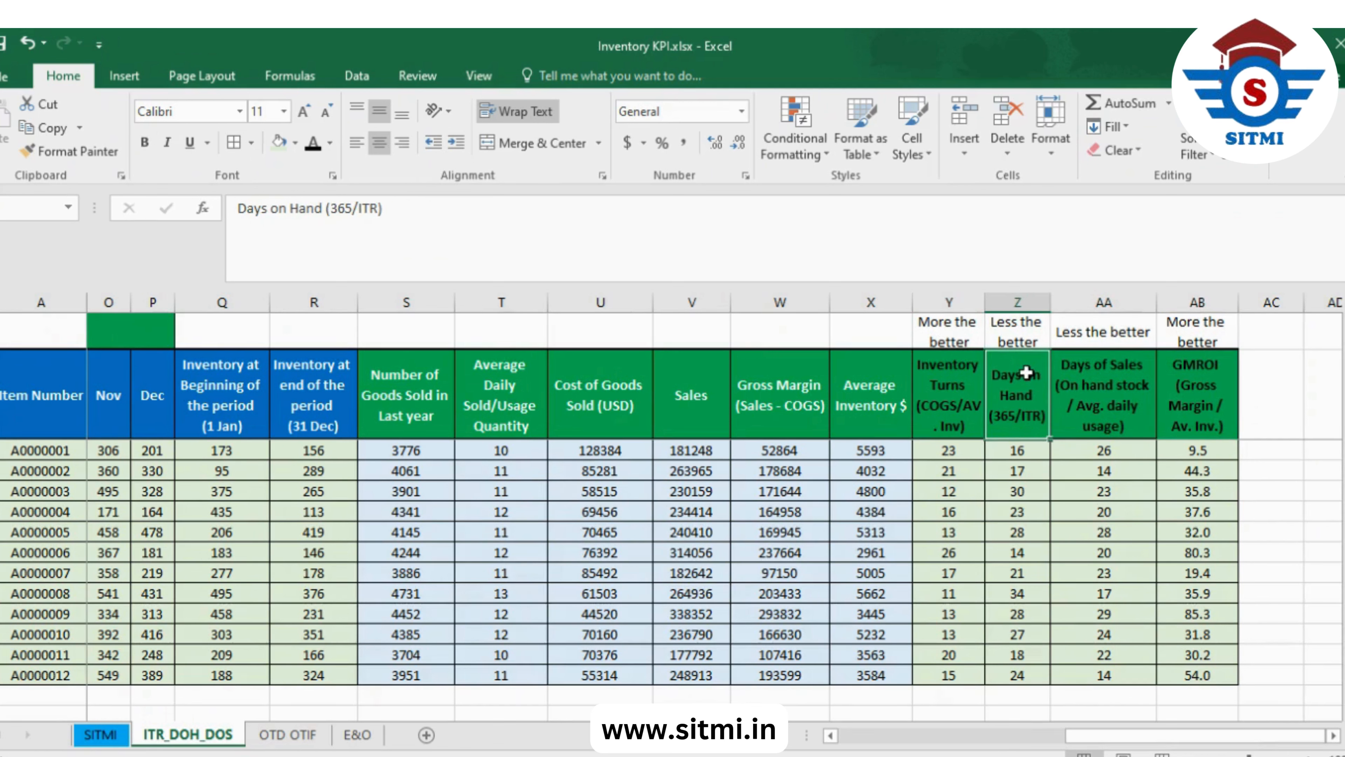
pyautogui.click(1022, 330)
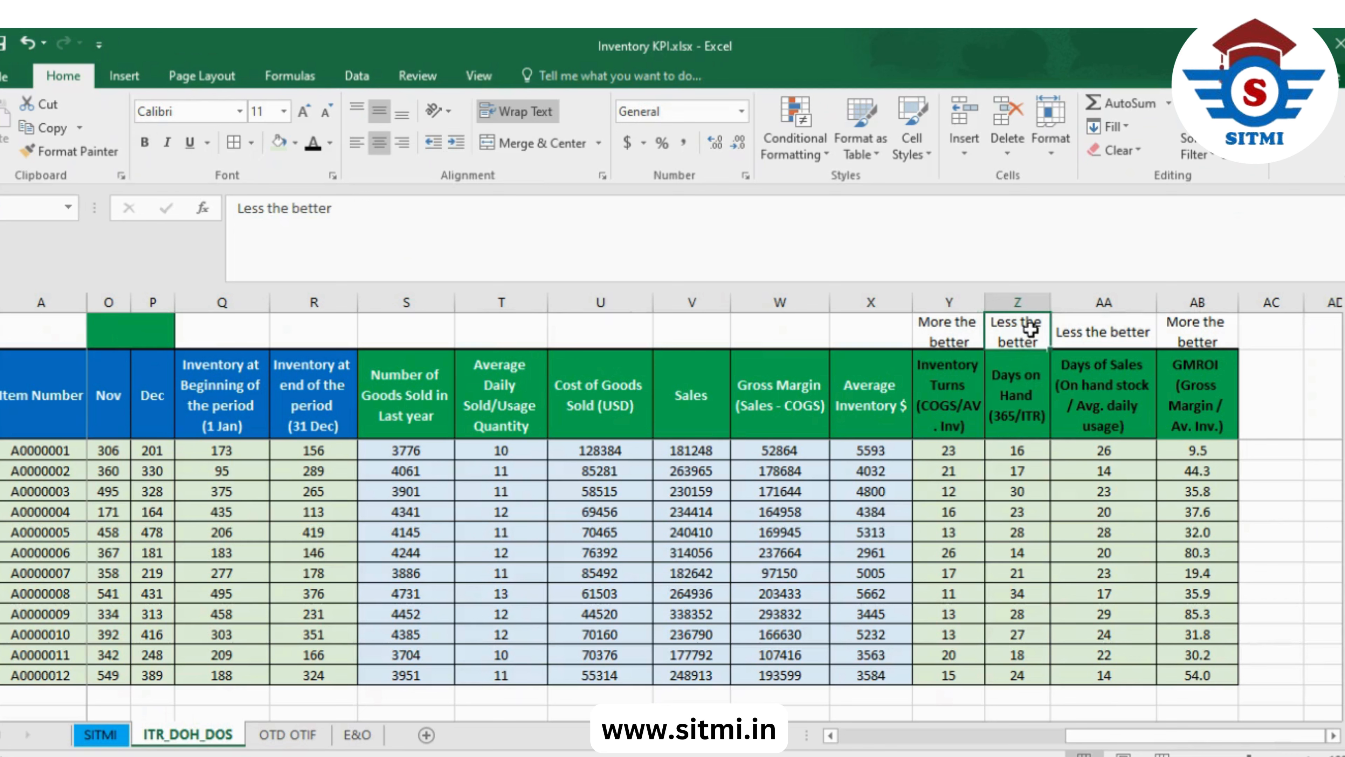
pyautogui.click(1118, 374)
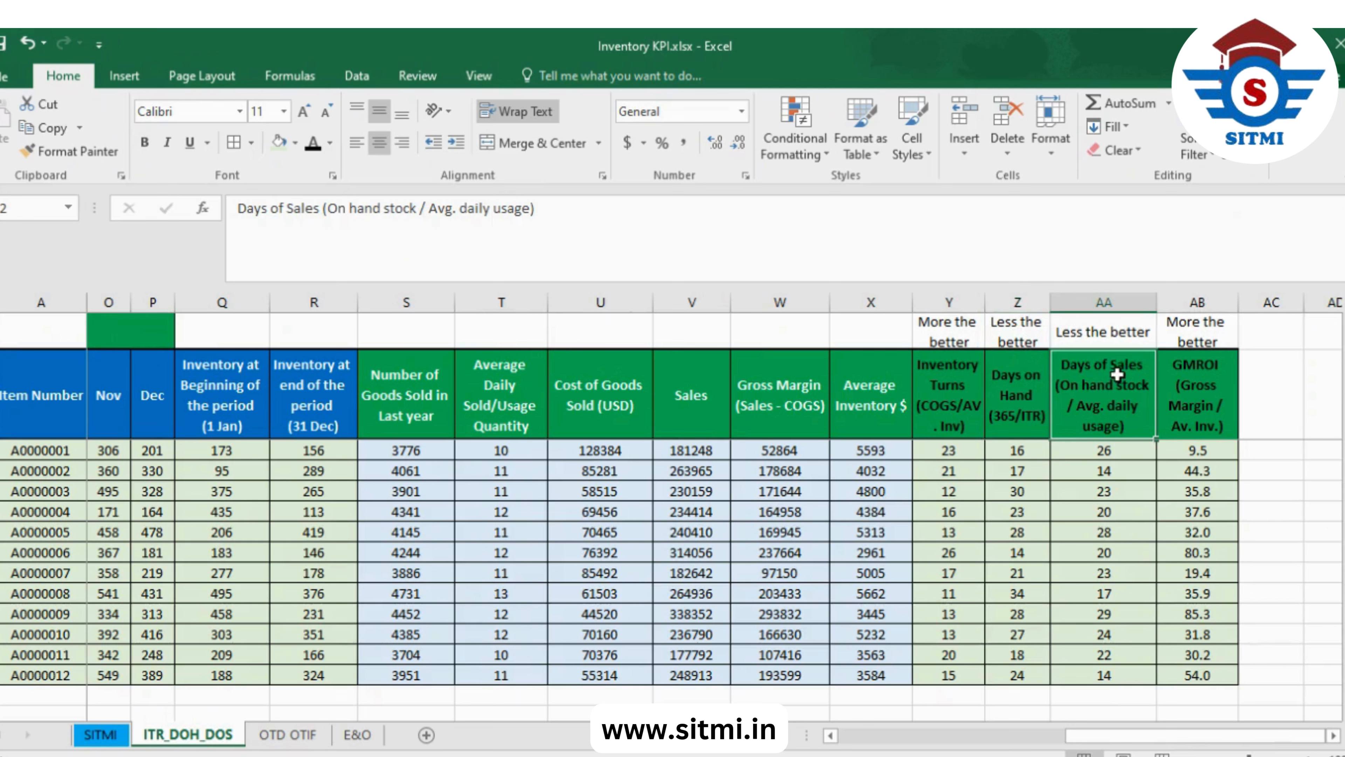
pyautogui.click(1096, 334)
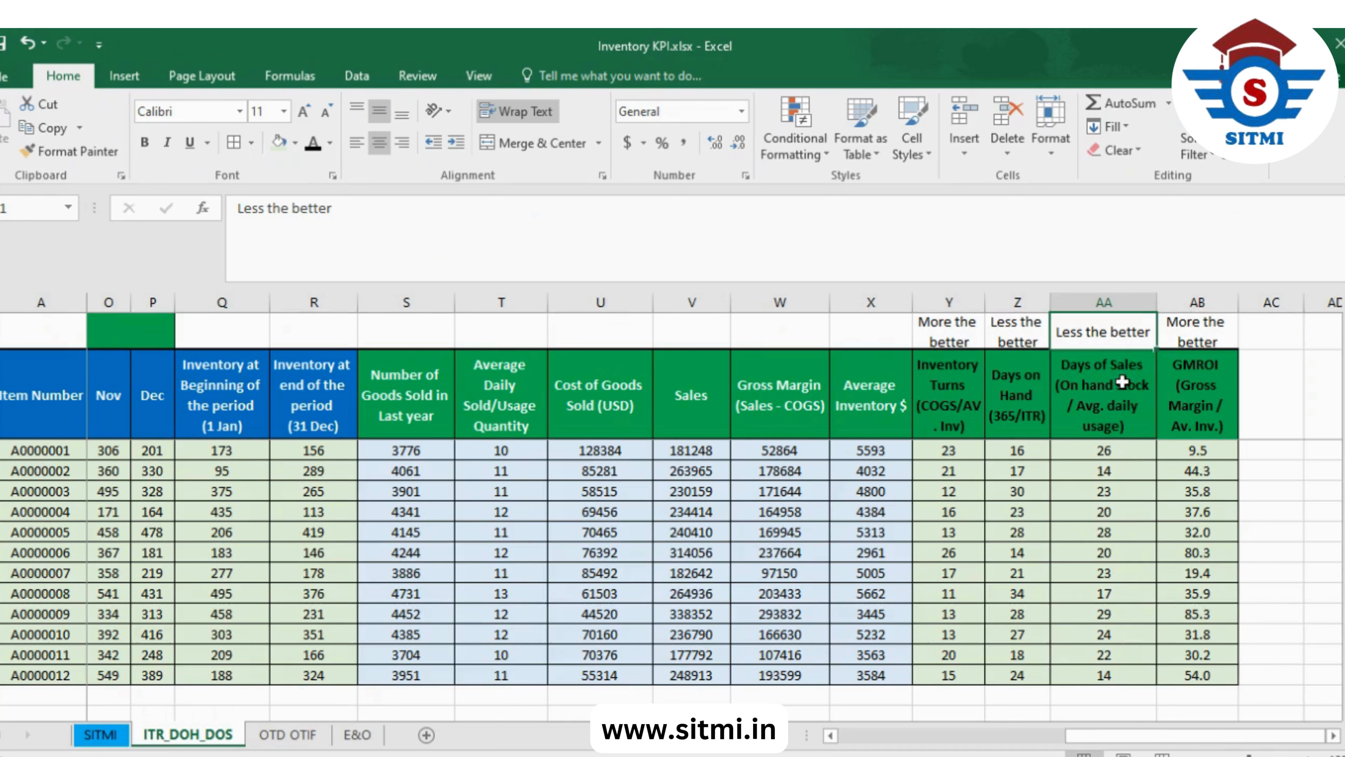
# Widen the GMROI column further and review the Inventory Turns, Days on Hand, Days of Sales and GMROI headers.
pyautogui.click(1201, 360)
pyautogui.moveTo(1231, 298); pyautogui.dragTo(1251, 294)
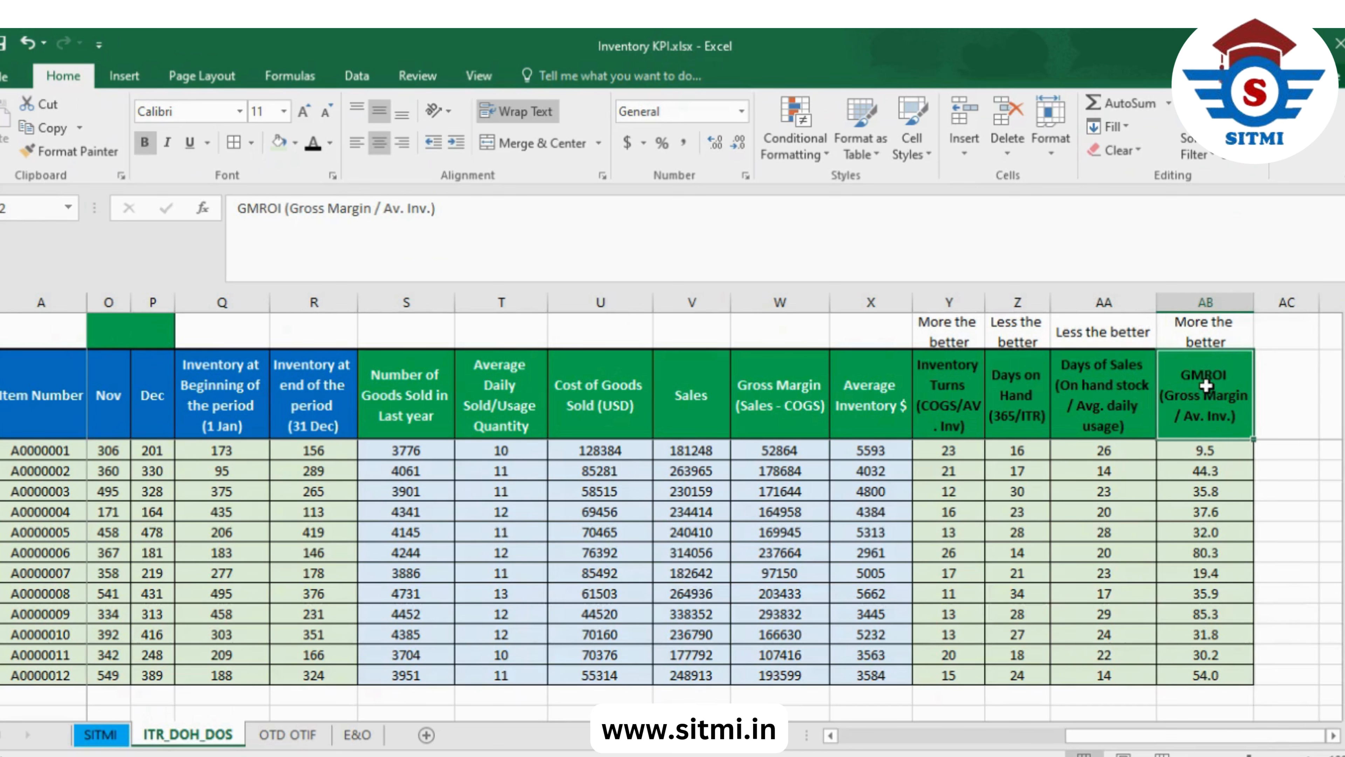
pyautogui.click(947, 404)
pyautogui.click(994, 408)
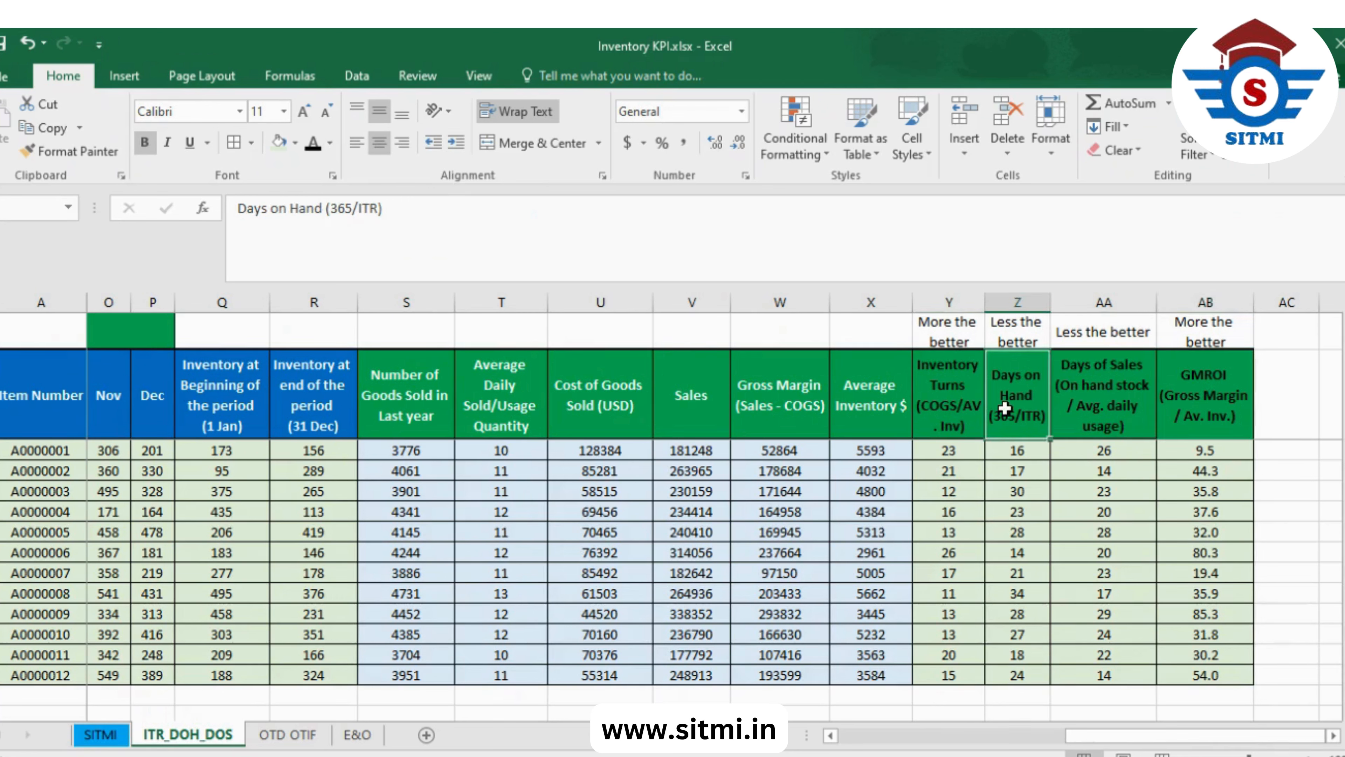
pyautogui.click(1079, 394)
pyautogui.click(1210, 398)
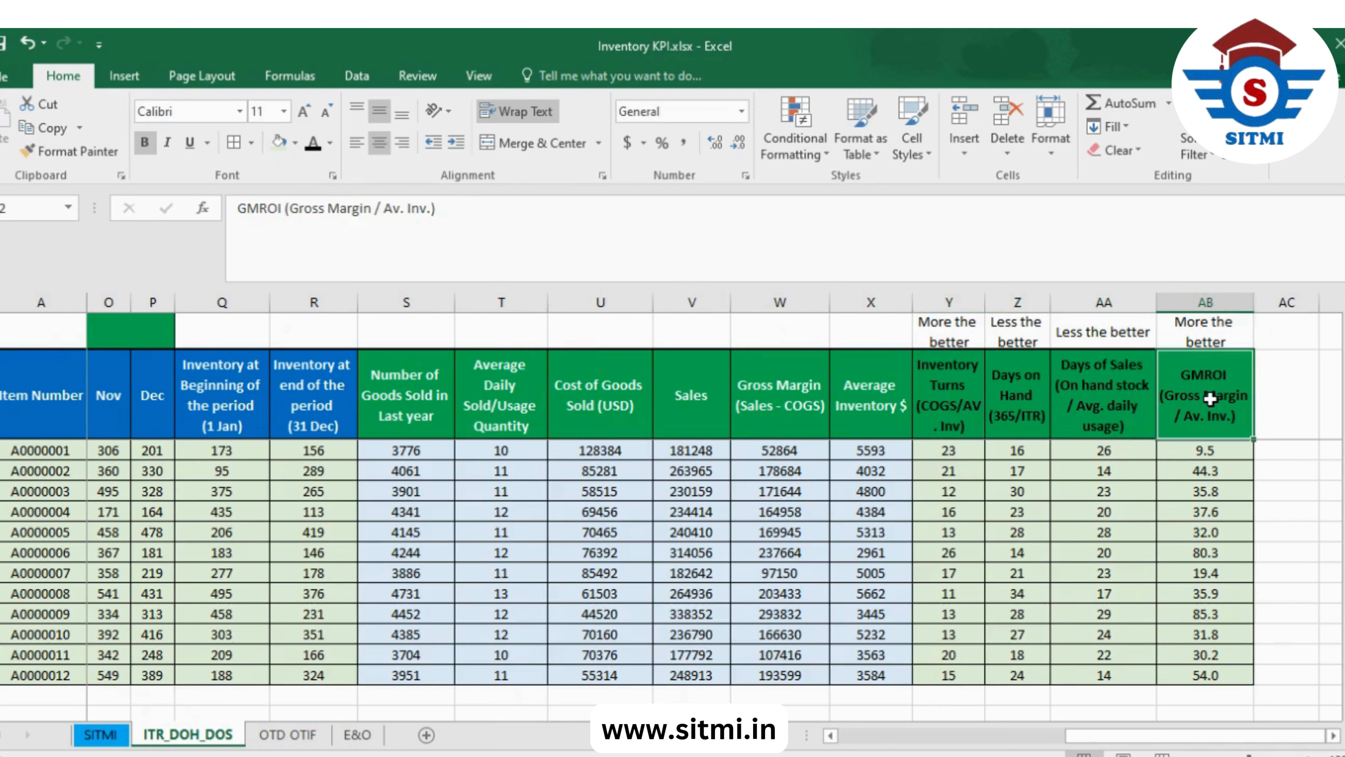